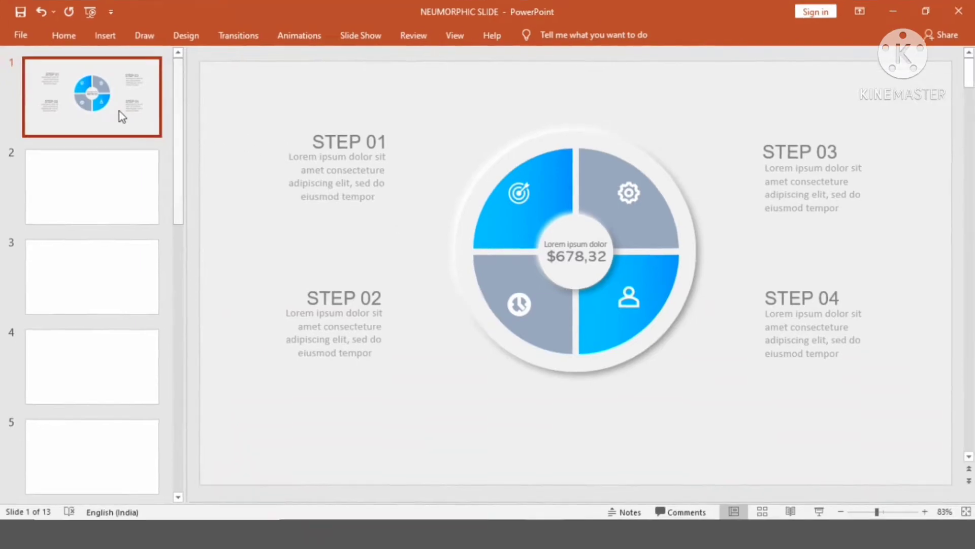
Fill slide 2's background with solid light grey at 40% transparency
left_click(116, 164)
right_click(360, 133)
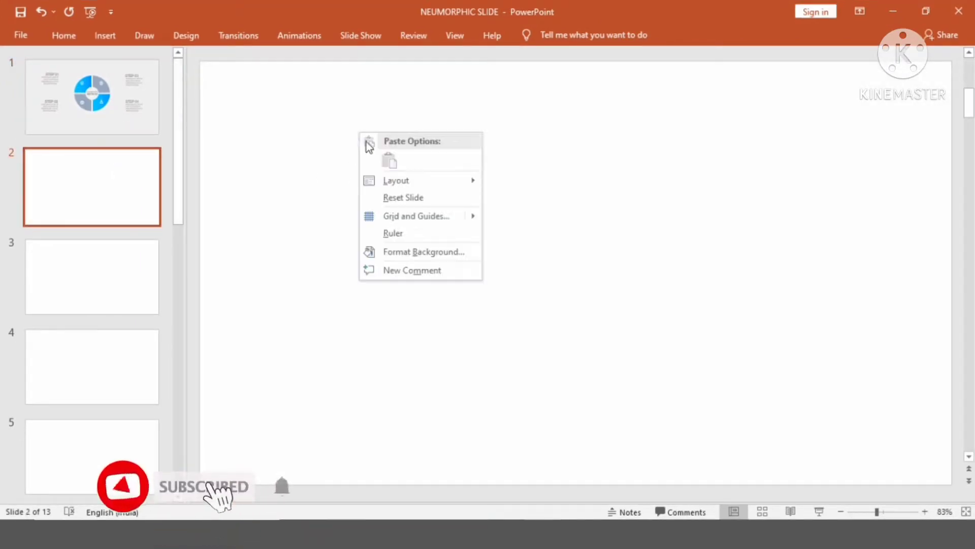
left_click(409, 252)
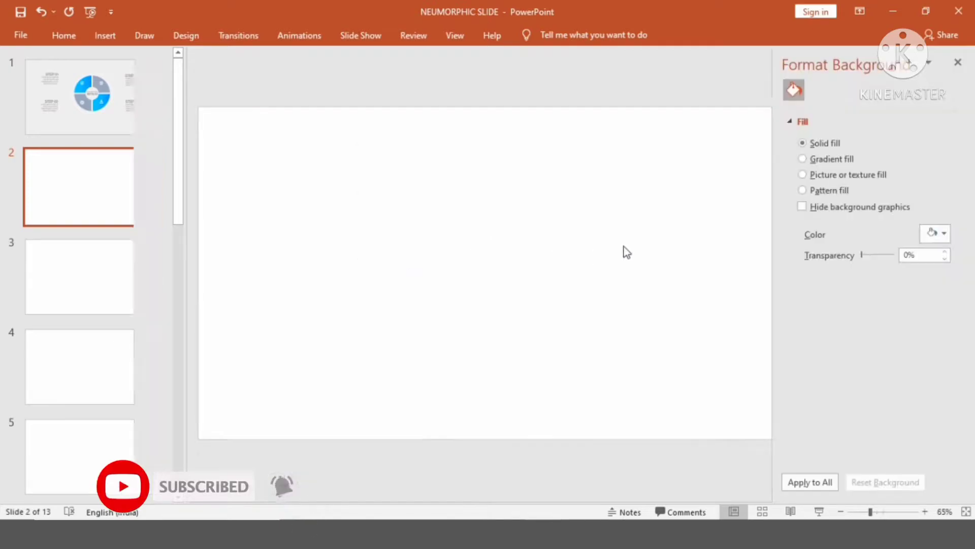
left_click(937, 237)
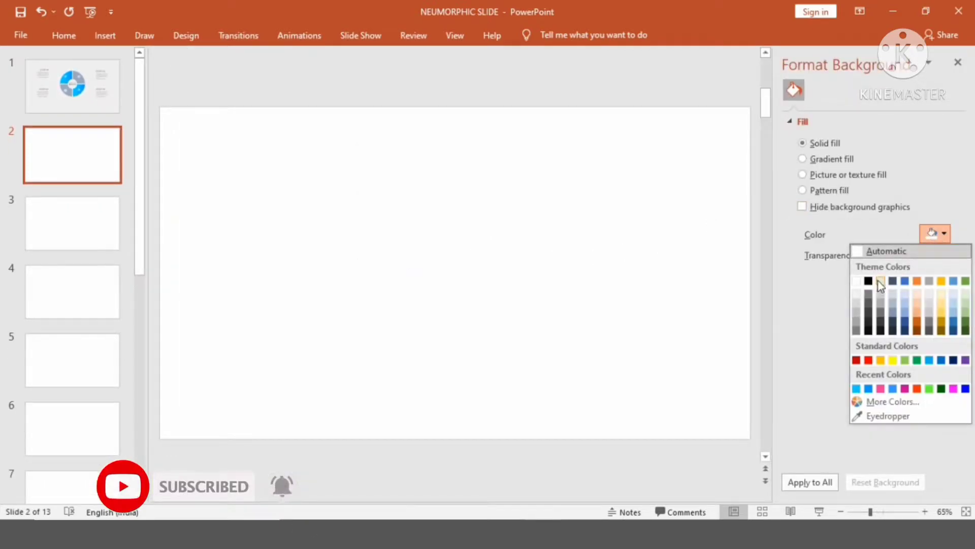
left_click(880, 281)
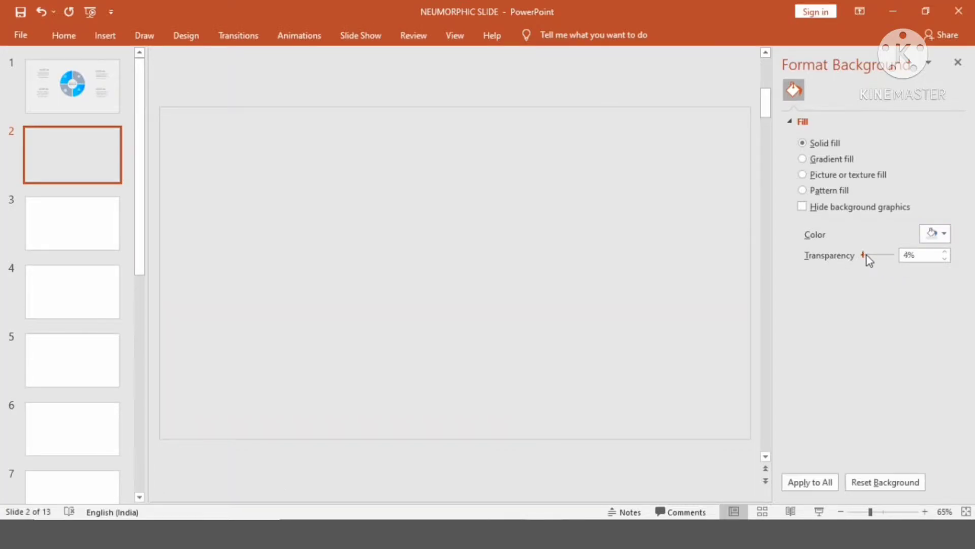
left_click_drag(867, 255, 874, 259)
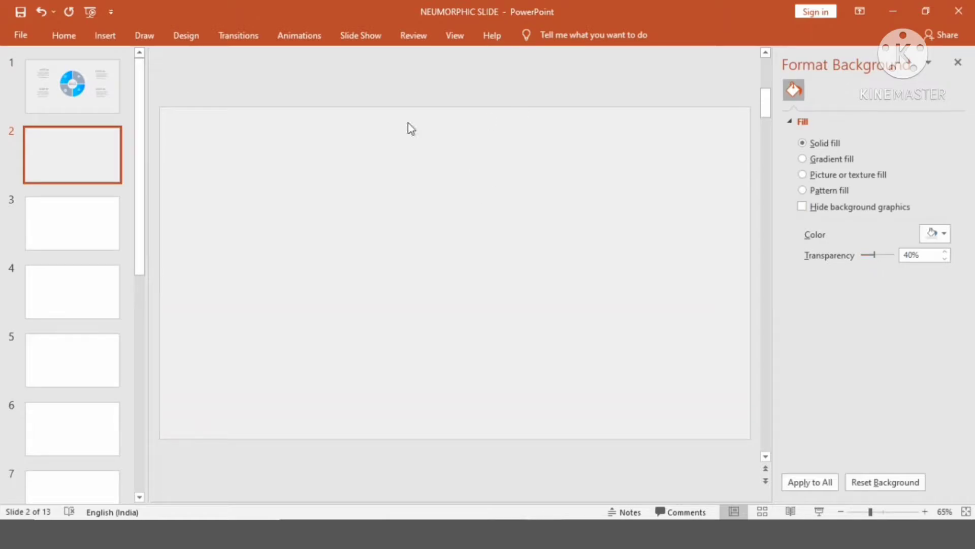
Draw a blue Oval circle in the middle of slide 2
left_click(111, 35)
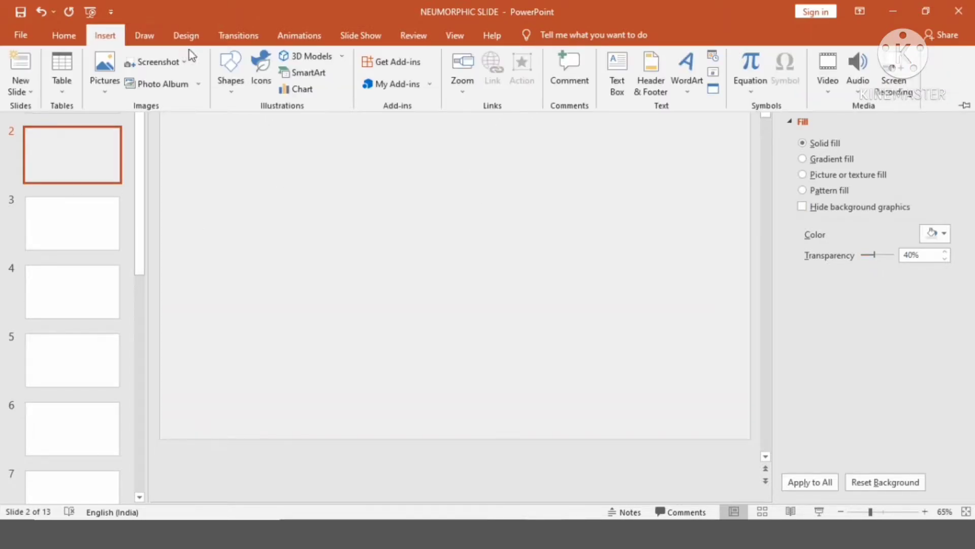
left_click(231, 68)
left_click(282, 122)
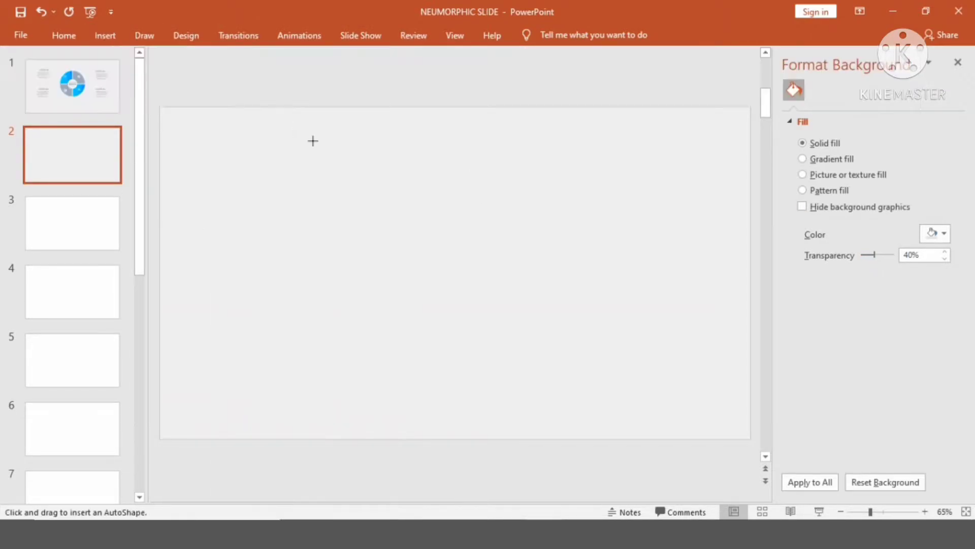
left_click_drag(372, 178, 610, 377)
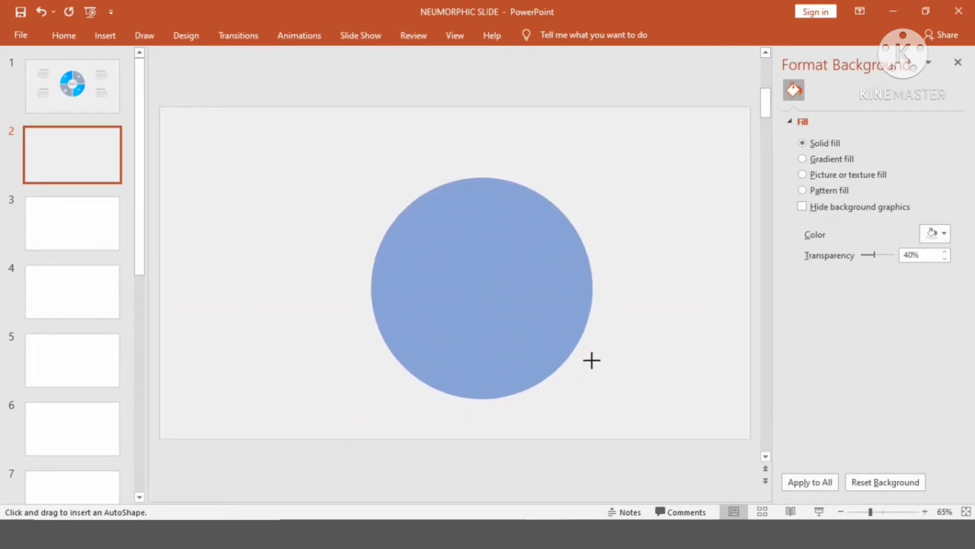
left_click_drag(611, 377, 590, 359)
Reposition and shrink the circle, remove its outline, and place a copy to its right
left_click_drag(498, 297, 472, 282)
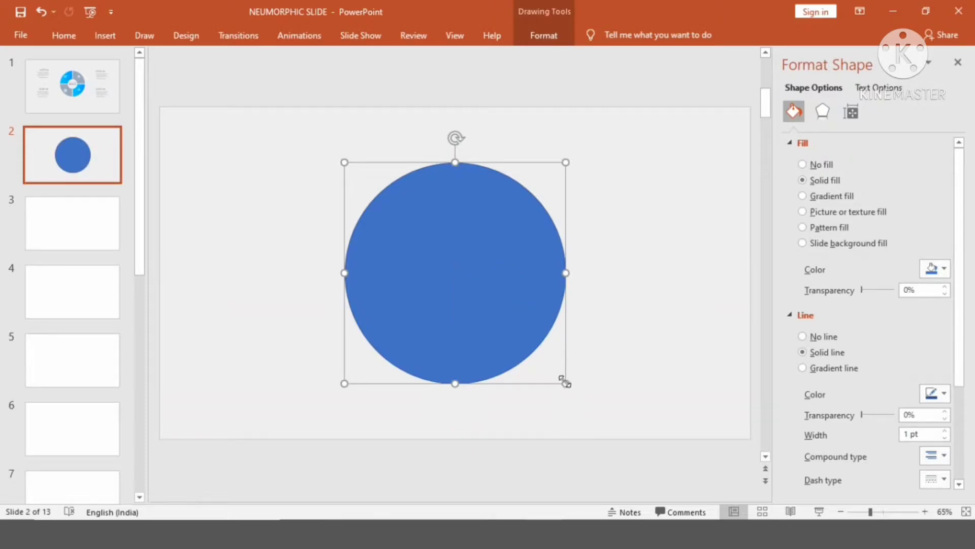
left_click_drag(566, 383, 554, 371)
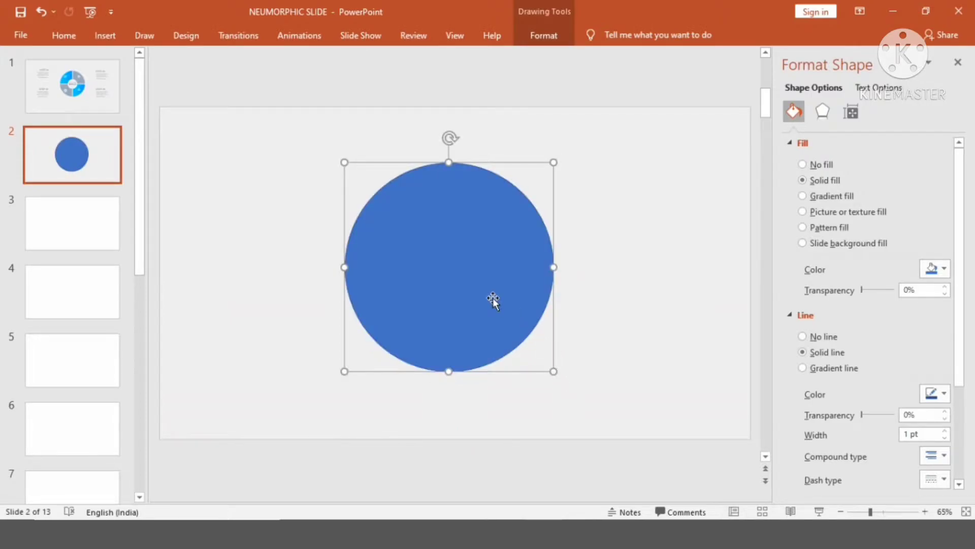
left_click_drag(553, 370, 554, 371)
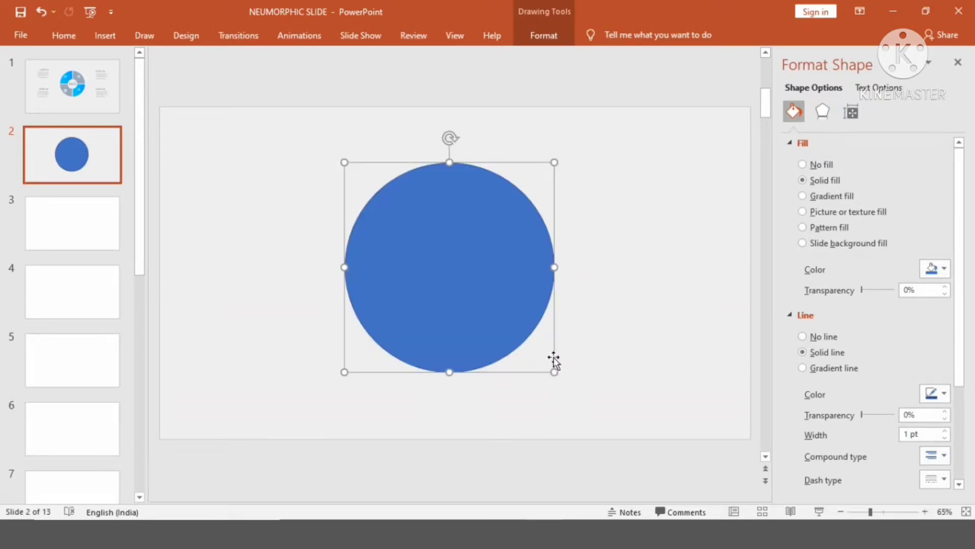
left_click(818, 338)
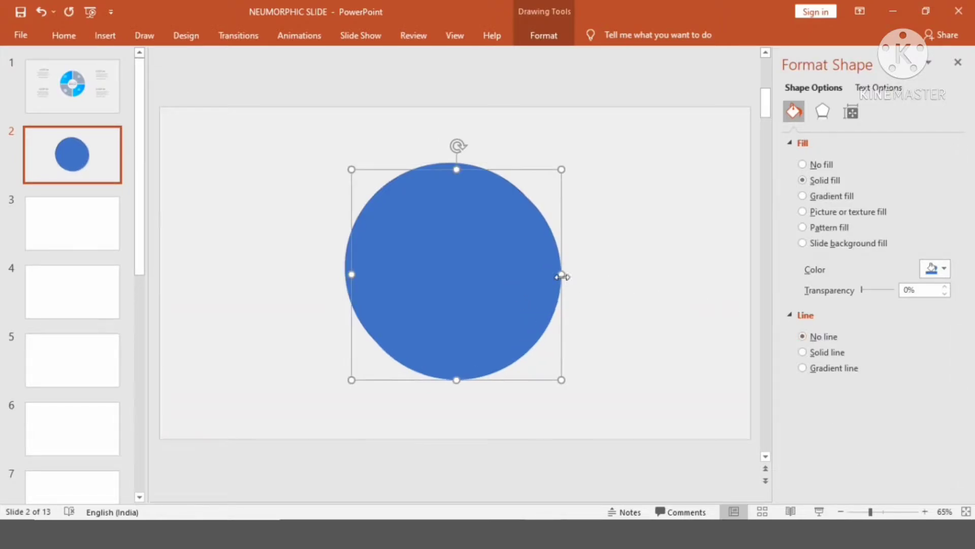
mouse_move(468, 267)
left_mouse_down()
mouse_move(664, 271)
mouse_move(428, 278)
left_mouse_up()
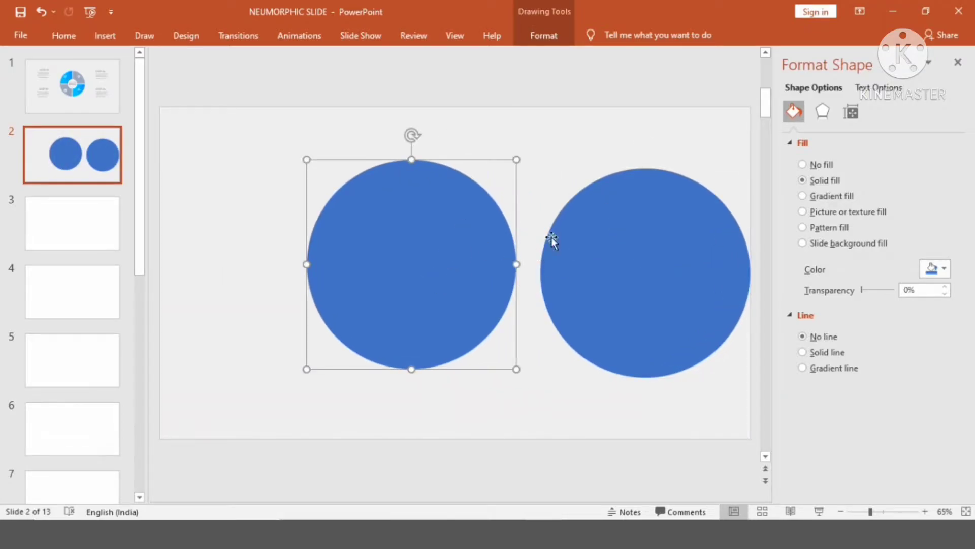
Give the left circle a lower-right outer shadow preset
left_click(822, 111)
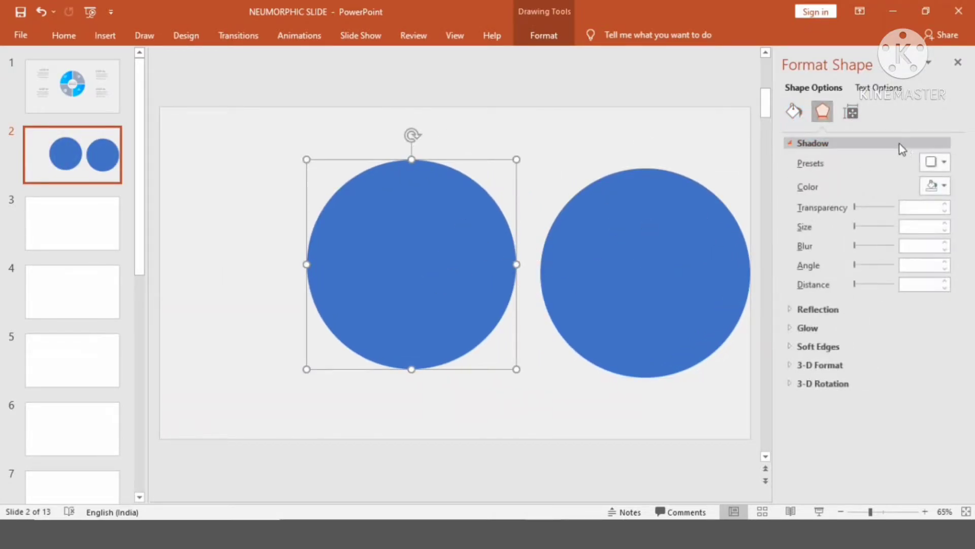
left_click(939, 162)
left_click(860, 267)
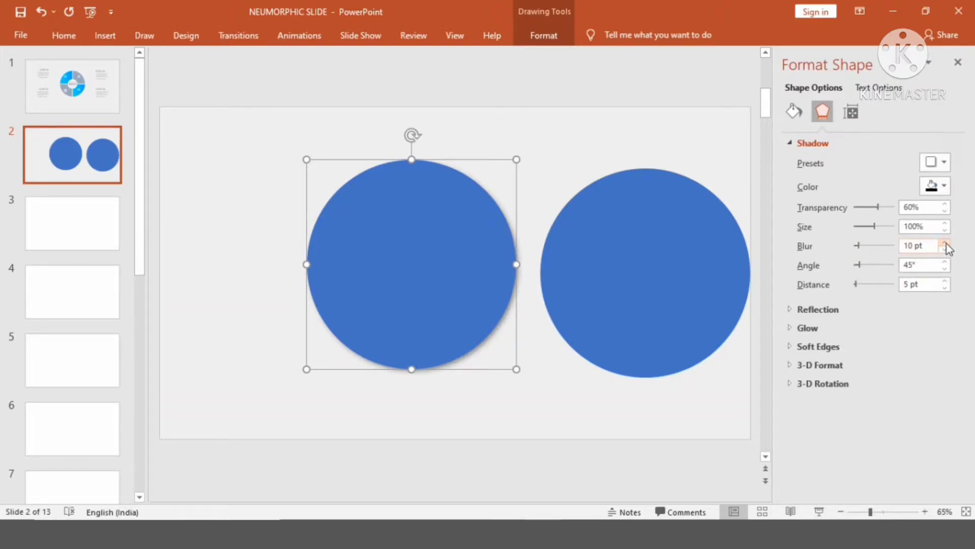
Give the right circle an upper-left white shadow: 225°, 5 pt distance, 0% transparency
left_click(676, 249)
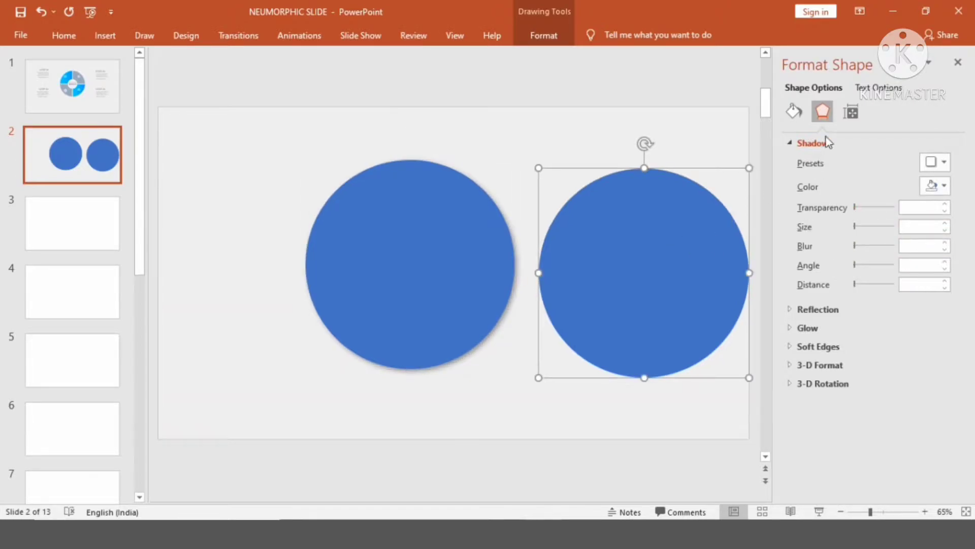
left_click(939, 162)
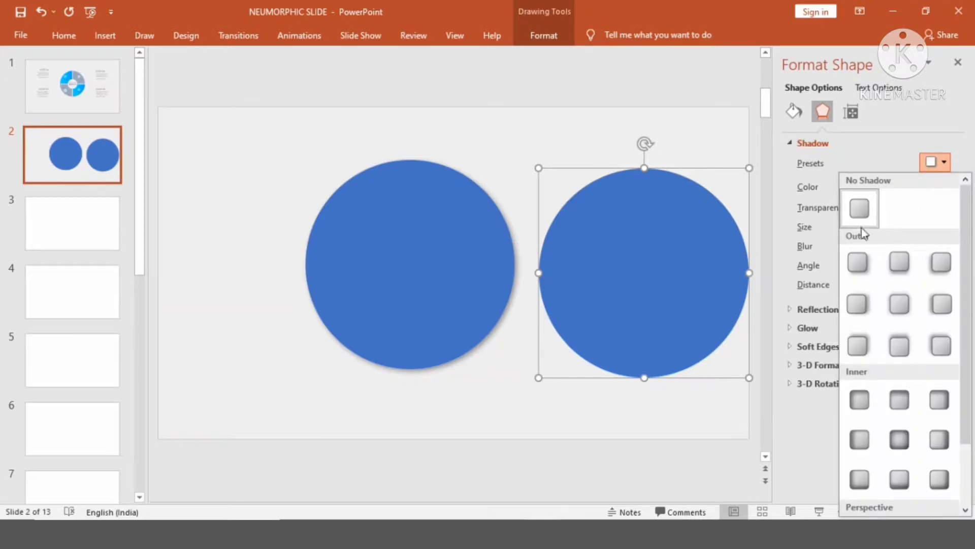
left_click(935, 336)
left_click(944, 281)
left_click(944, 281)
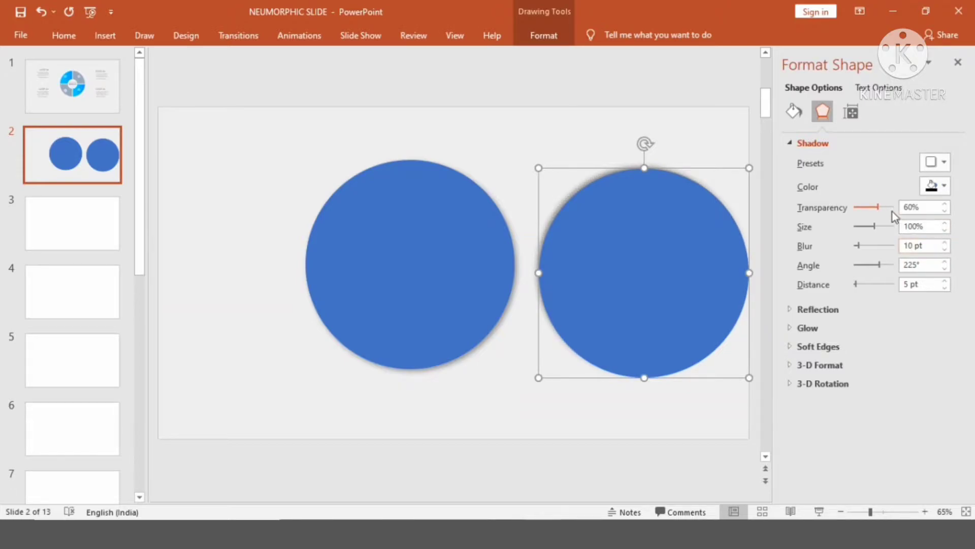
left_click_drag(876, 209, 848, 216)
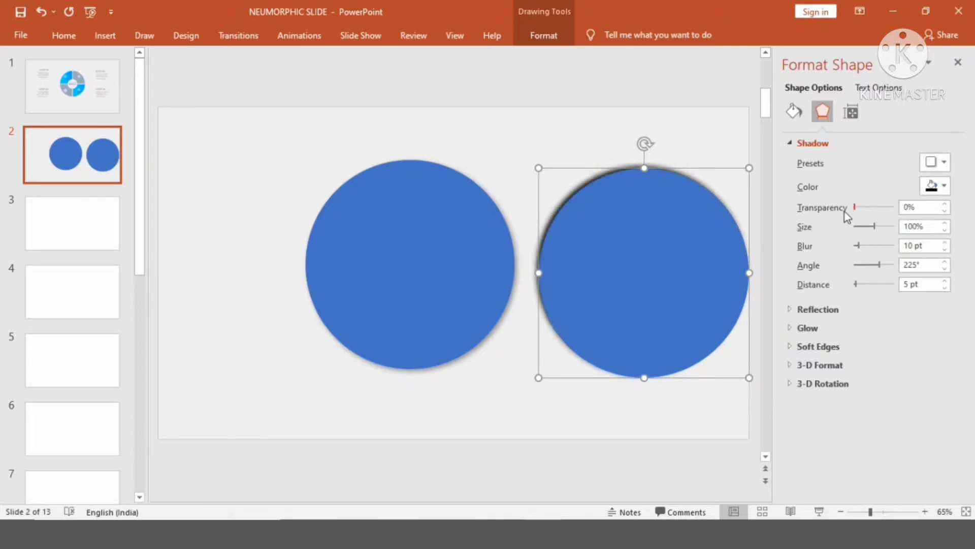
left_click(933, 186)
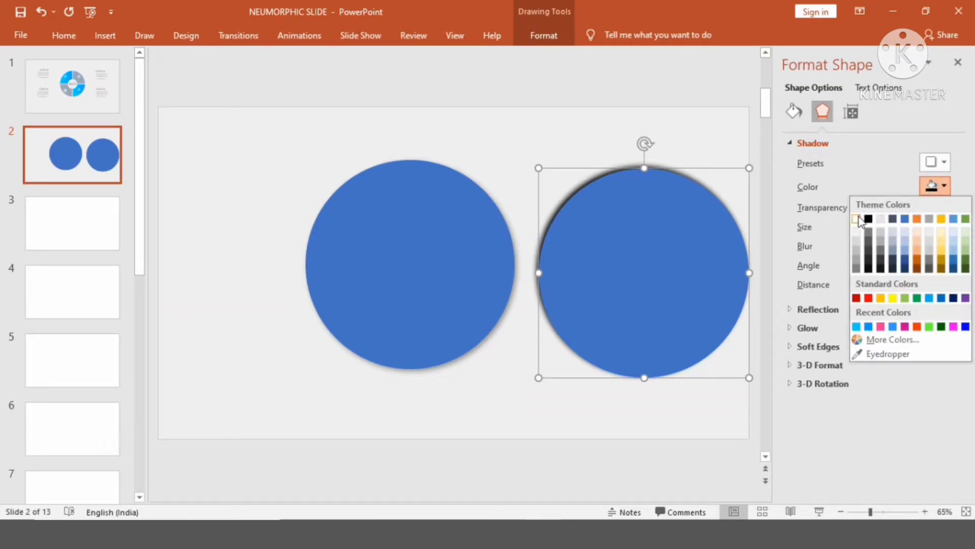
left_click(857, 219)
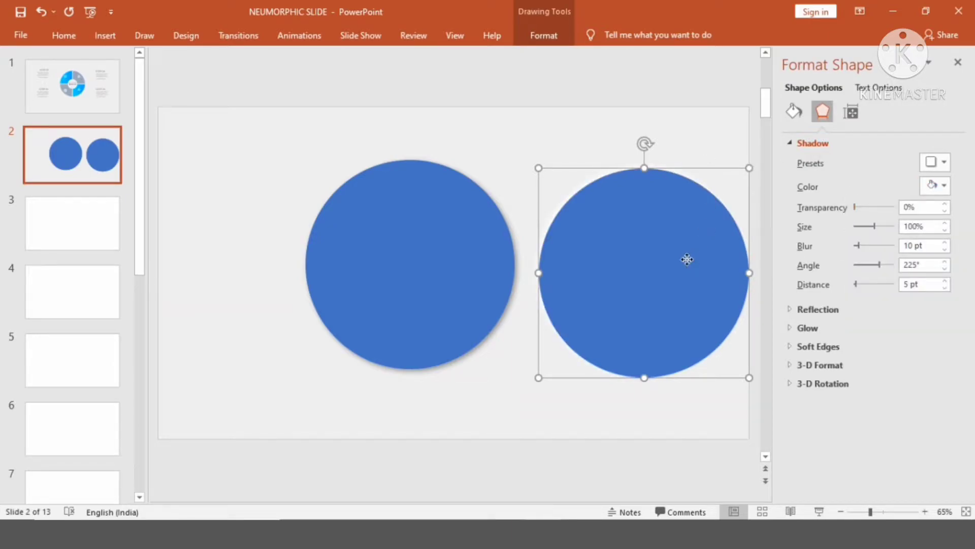
left_click(501, 157)
left_click(642, 239)
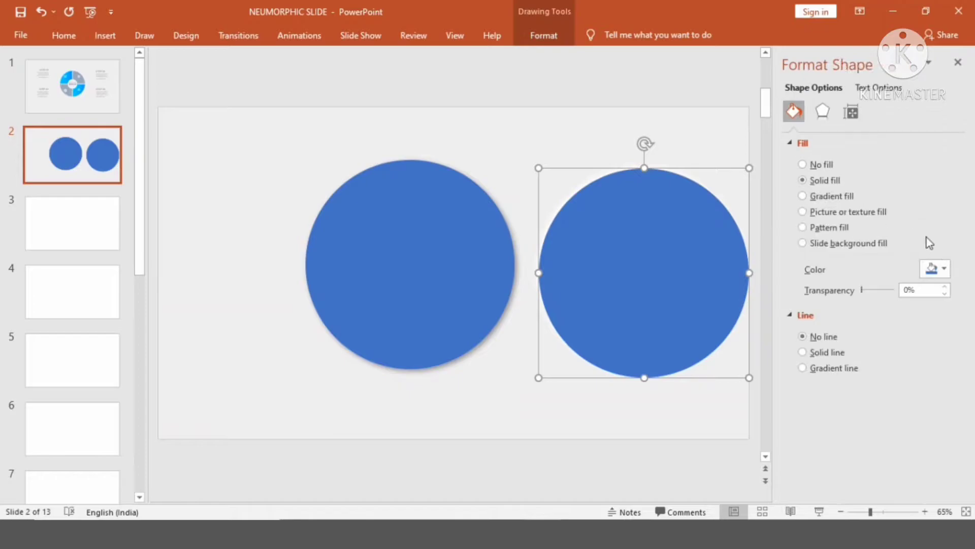
Fill both circles with White, Background 1, Darker 5%
left_click(932, 268)
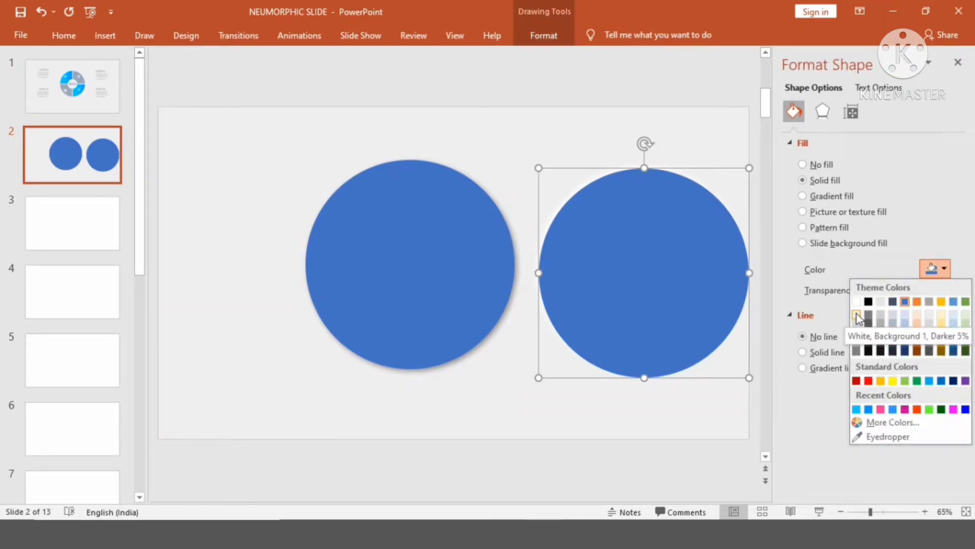
left_click(857, 316)
left_click(452, 273)
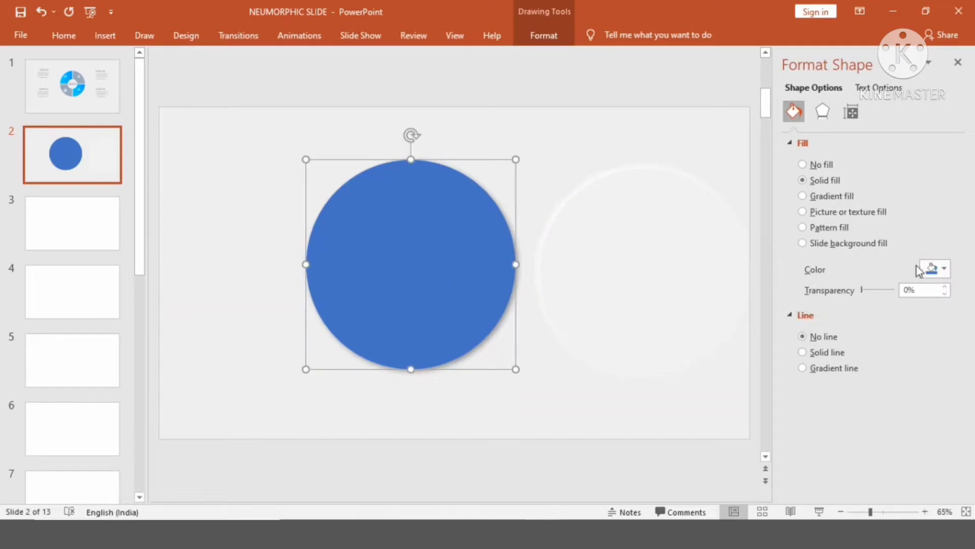
left_click(932, 268)
left_click(857, 316)
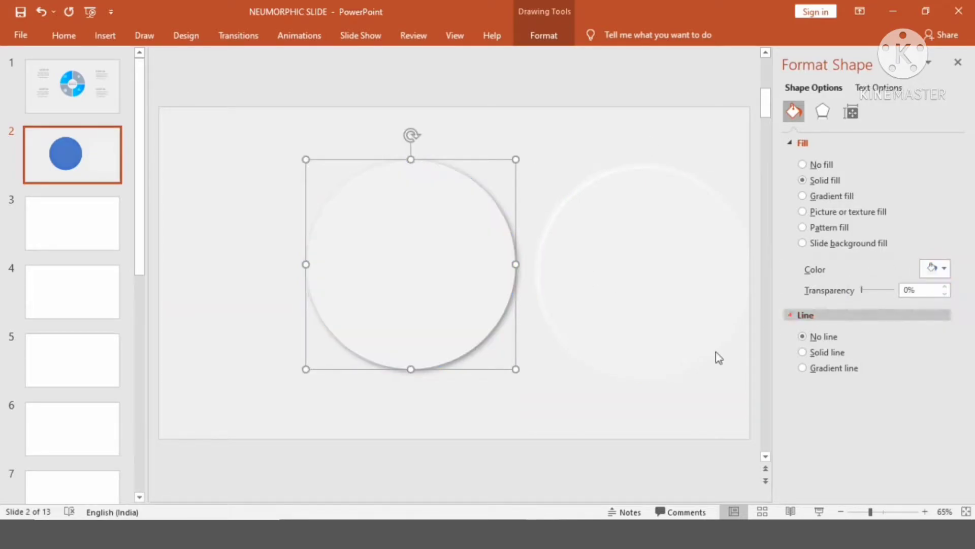
Drag the right circle exactly onto the left one to stack them as one disc
left_click(716, 351)
left_click(663, 359)
left_click_drag(604, 269, 363, 260)
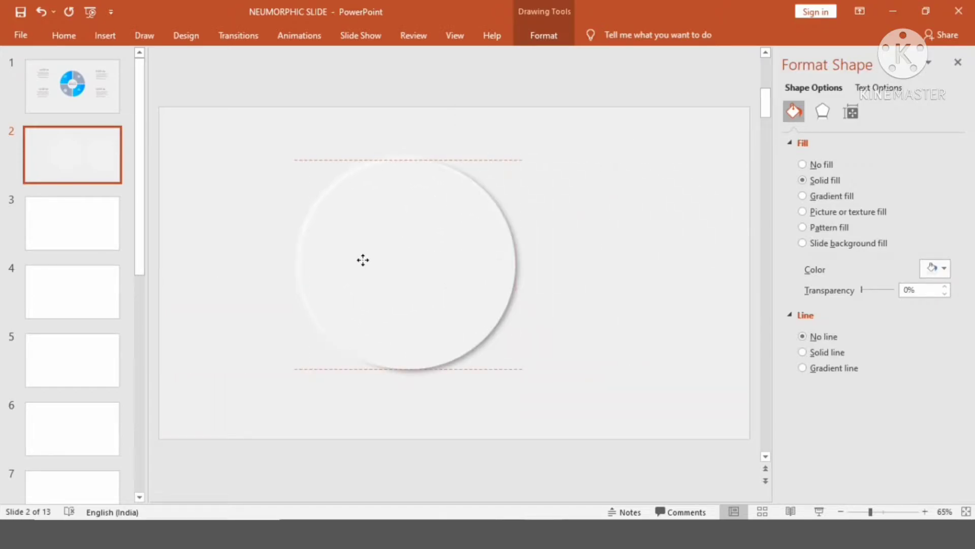
left_click(583, 258)
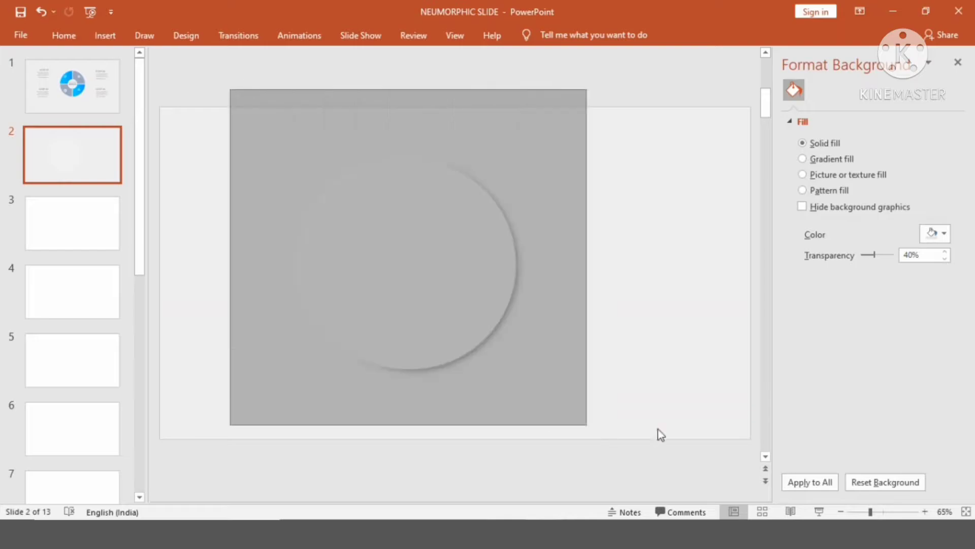
Select the stacked disc and move it to the centre of the slide
left_click_drag(231, 91, 727, 416)
left_click(543, 36)
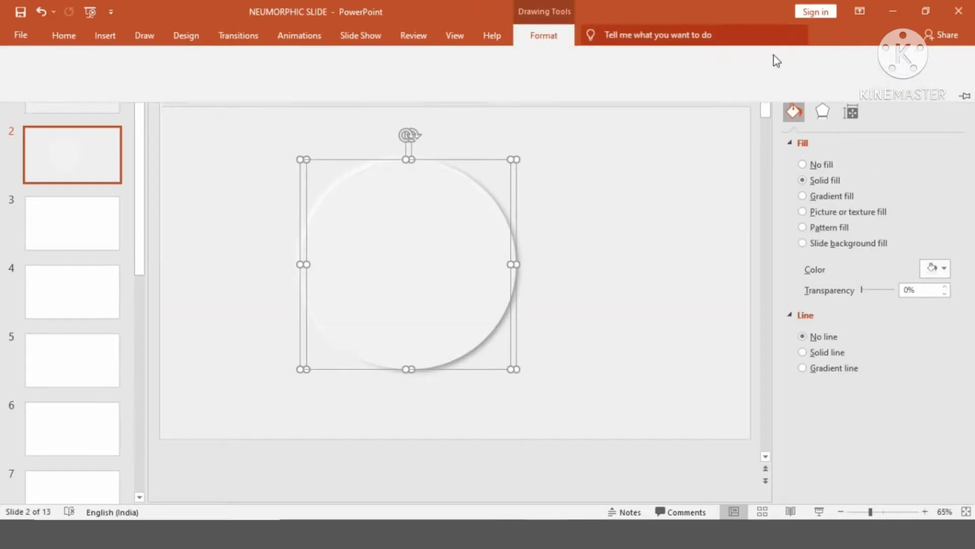
left_click(807, 56)
left_click(807, 56)
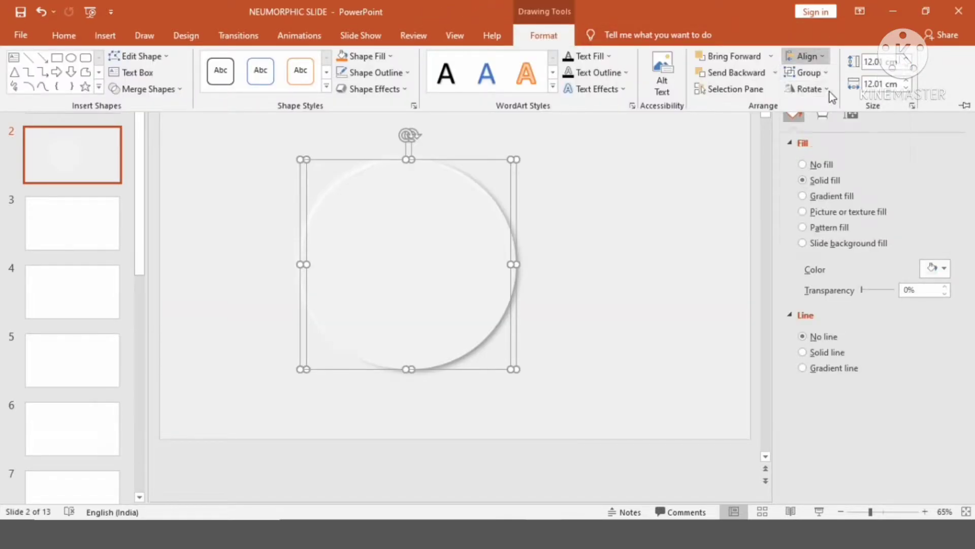
left_click(811, 57)
left_click(834, 143)
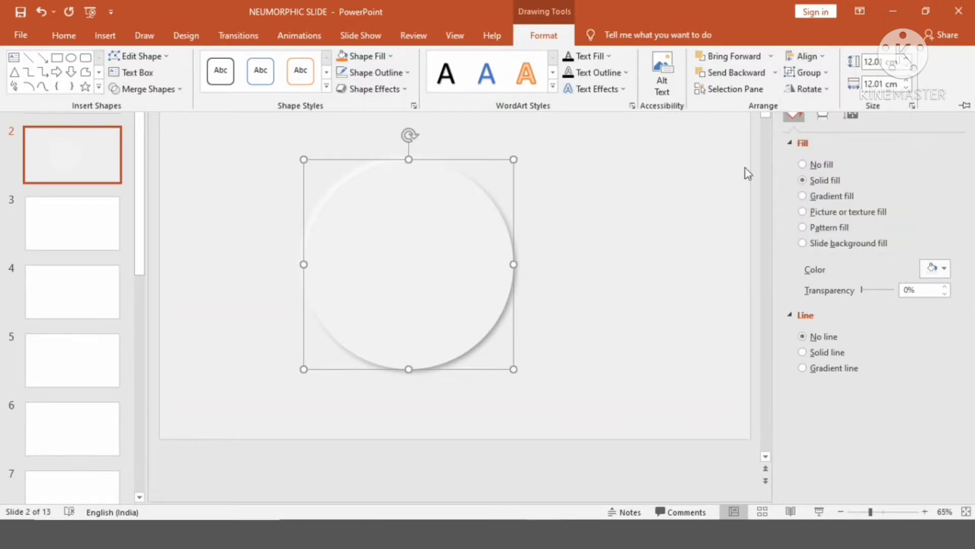
left_click(635, 239)
left_click(465, 210)
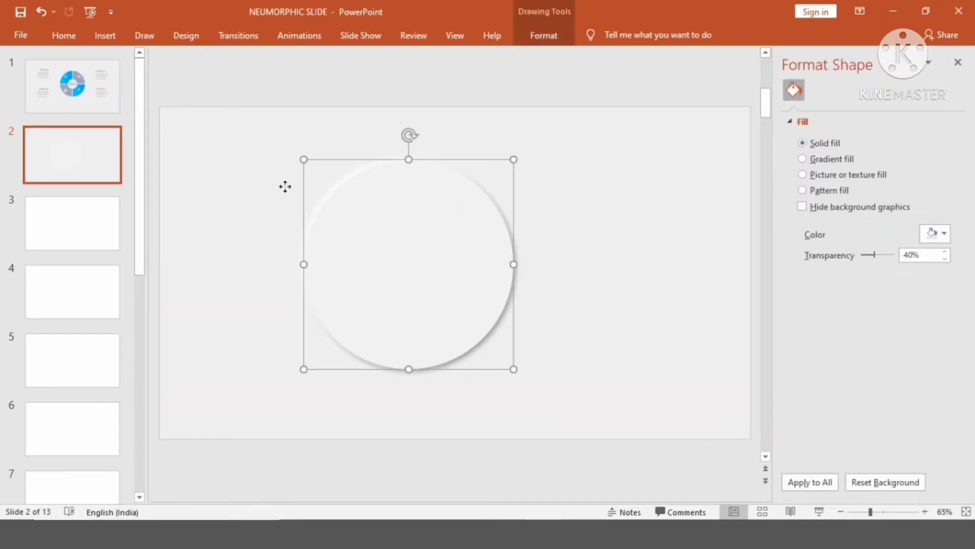
left_click(222, 120)
left_click_drag(212, 98, 696, 456)
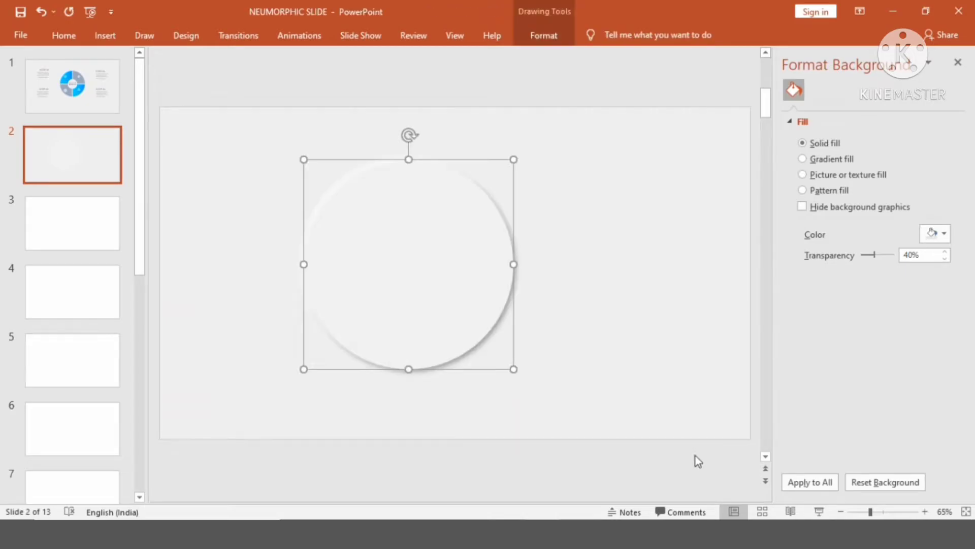
left_click_drag(424, 278, 482, 286)
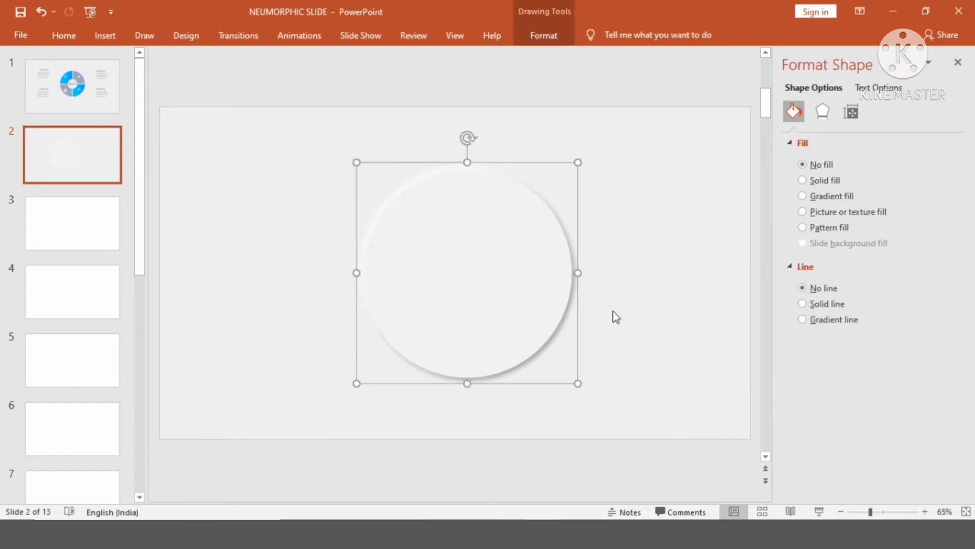
left_click(651, 307)
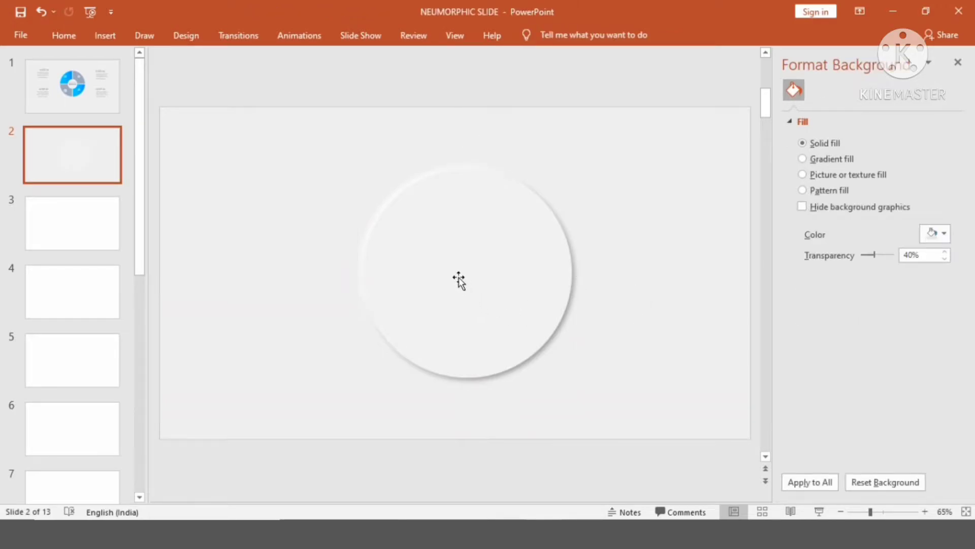
Duplicate the disc, shrink the copy and place it at the lower right
left_click(441, 241)
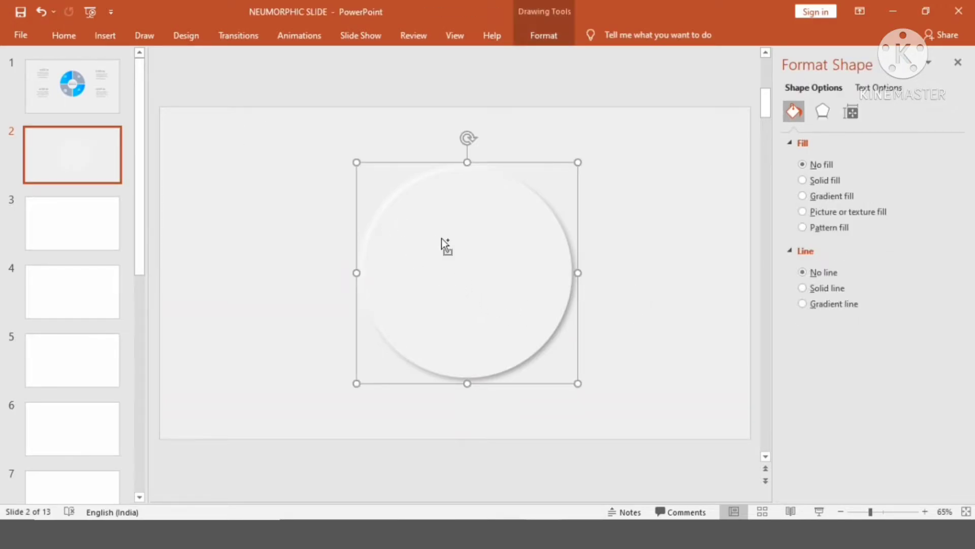
left_click_drag(441, 239, 247, 167, "ctrl")
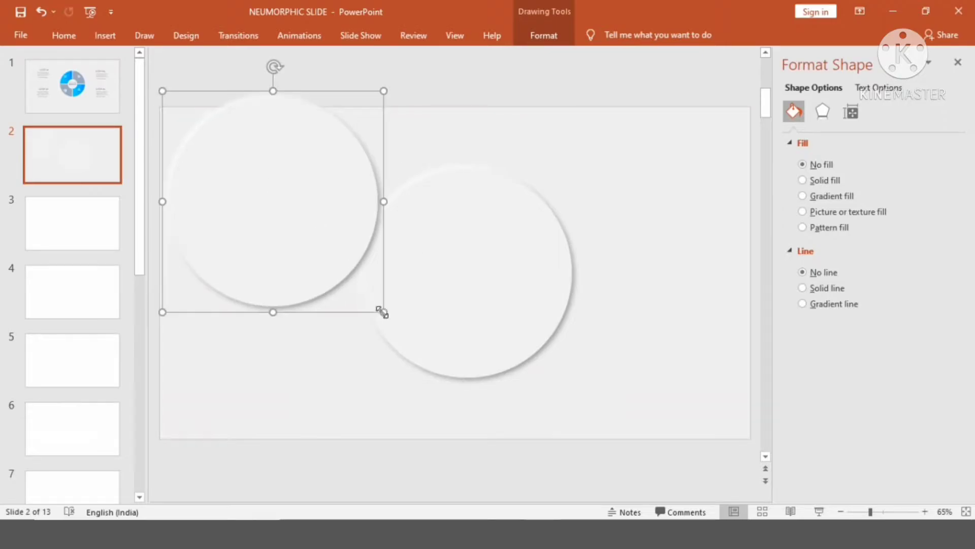
left_click_drag(383, 313, 299, 209)
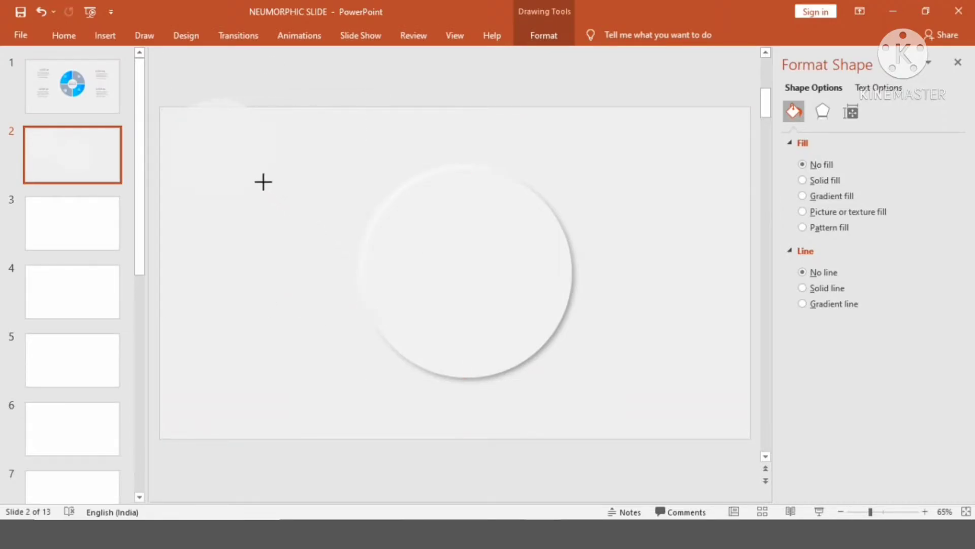
left_click_drag(263, 182, 263, 190)
left_click_drag(224, 159, 627, 368)
left_click_drag(701, 409, 691, 408)
left_click_drag(642, 364, 668, 373)
left_click(283, 157)
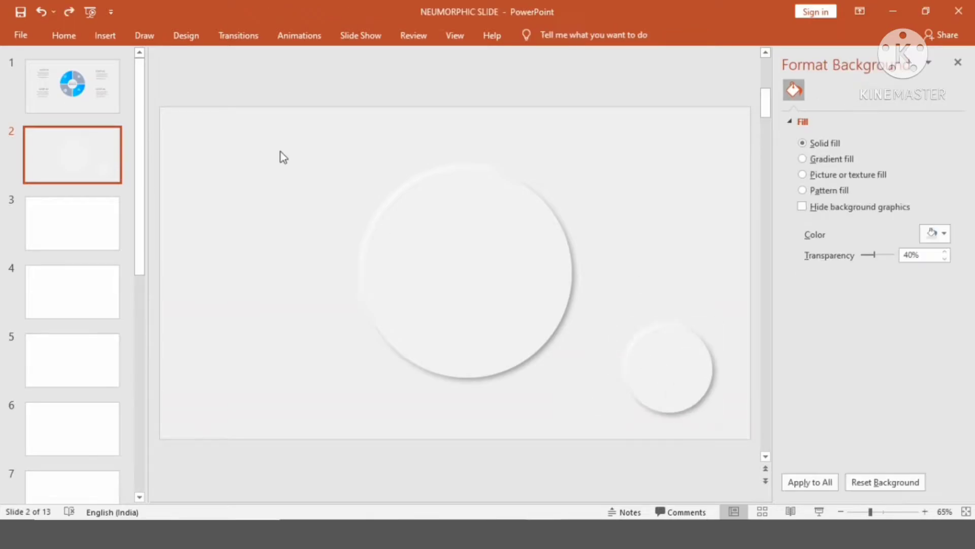
left_click(105, 35)
Draw a blue Oval circle over the white disc, sized to leave an even rim
left_click(231, 72)
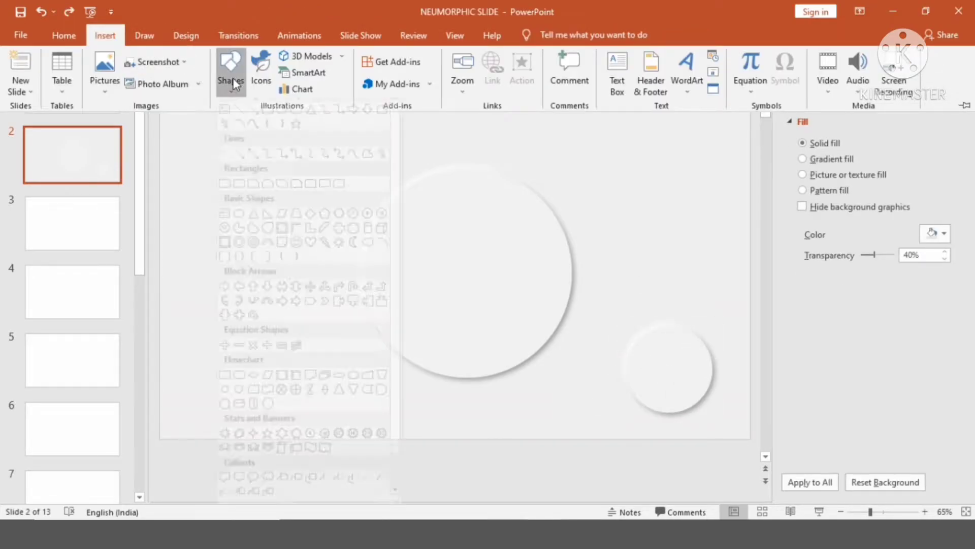
left_click(282, 122)
left_click_drag(412, 256, 586, 391)
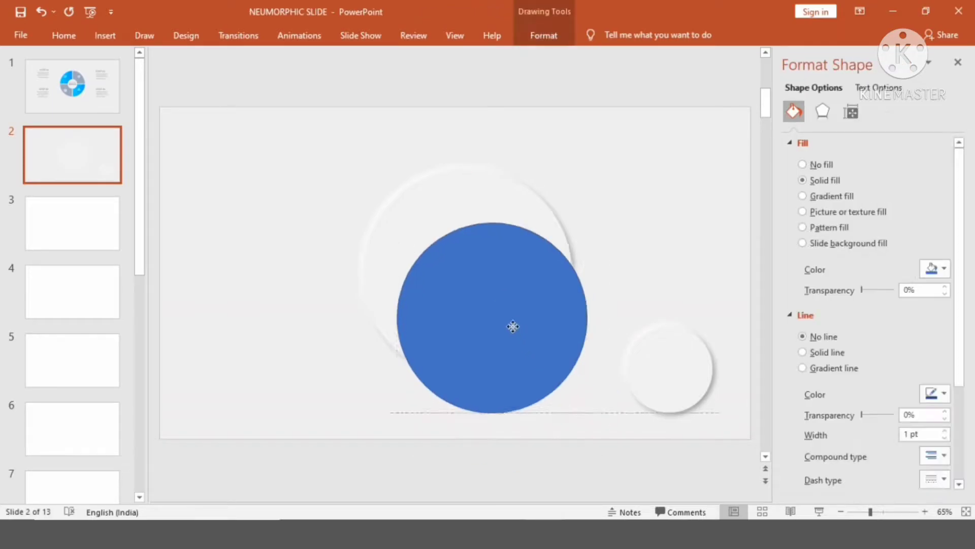
left_click_drag(532, 360, 492, 283)
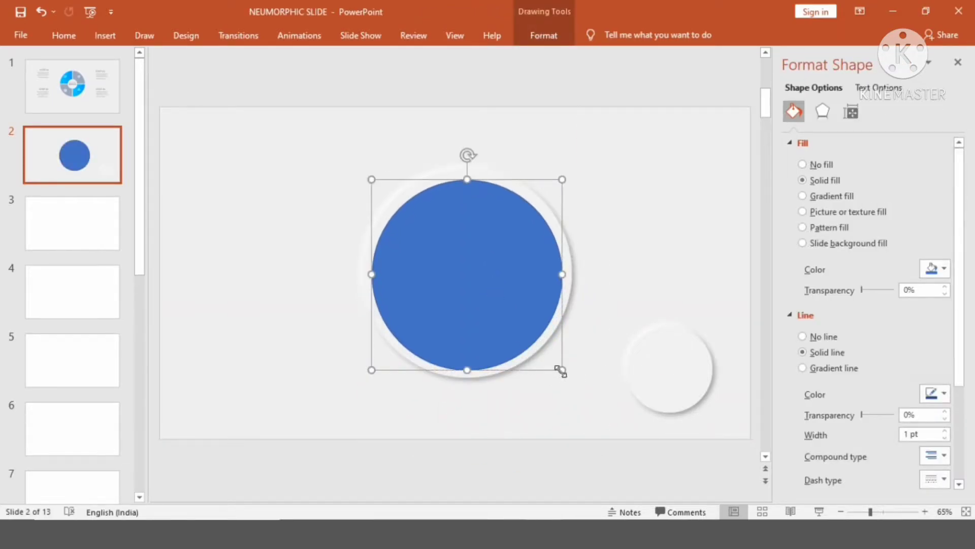
left_click_drag(561, 369, 551, 358)
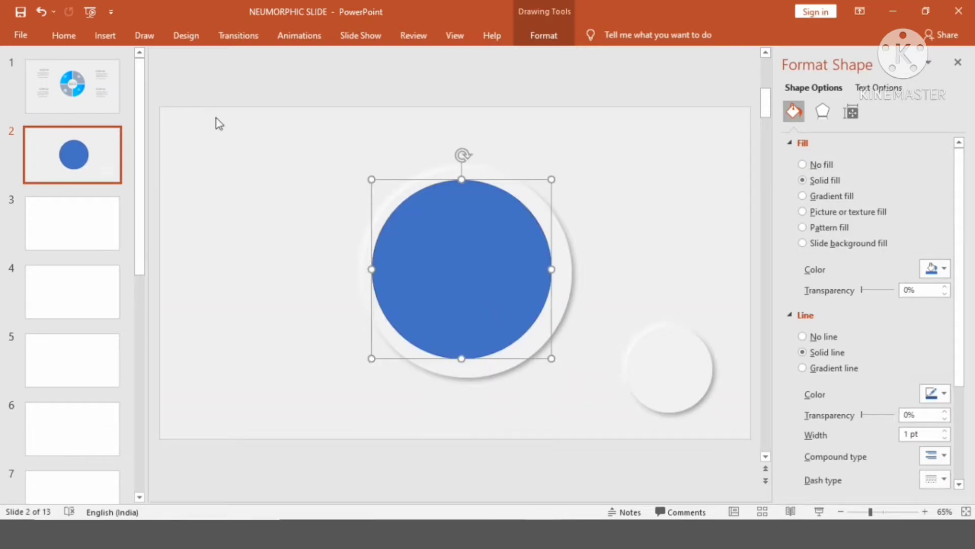
left_click(41, 11)
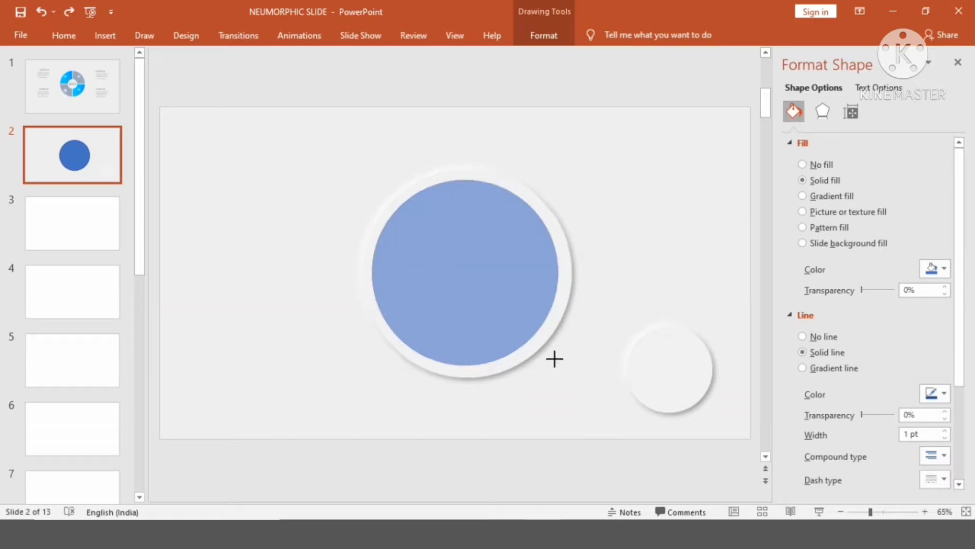
left_click_drag(562, 370, 548, 355)
mouse_move(462, 283)
left_mouse_down()
mouse_move(485, 292)
mouse_move(469, 293)
left_mouse_up()
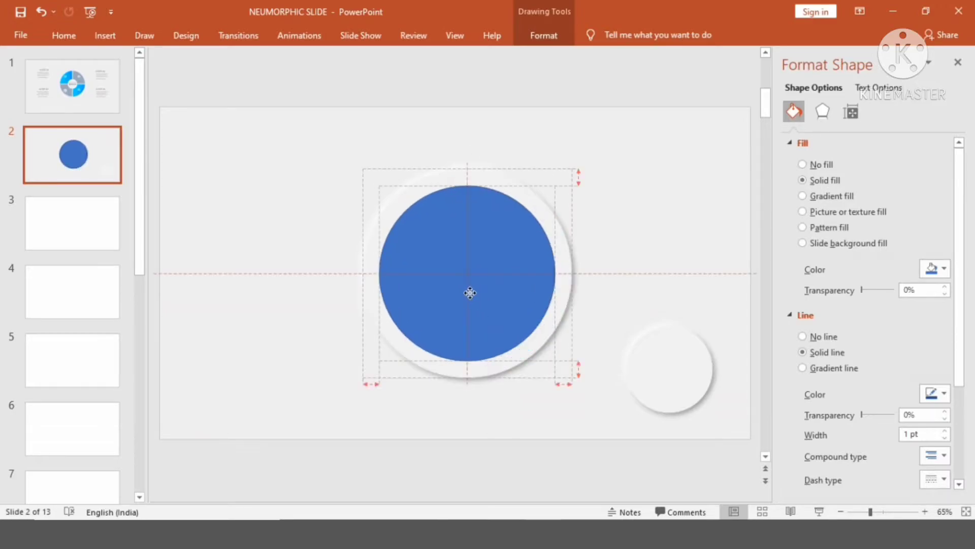
left_click_drag(555, 361, 561, 367)
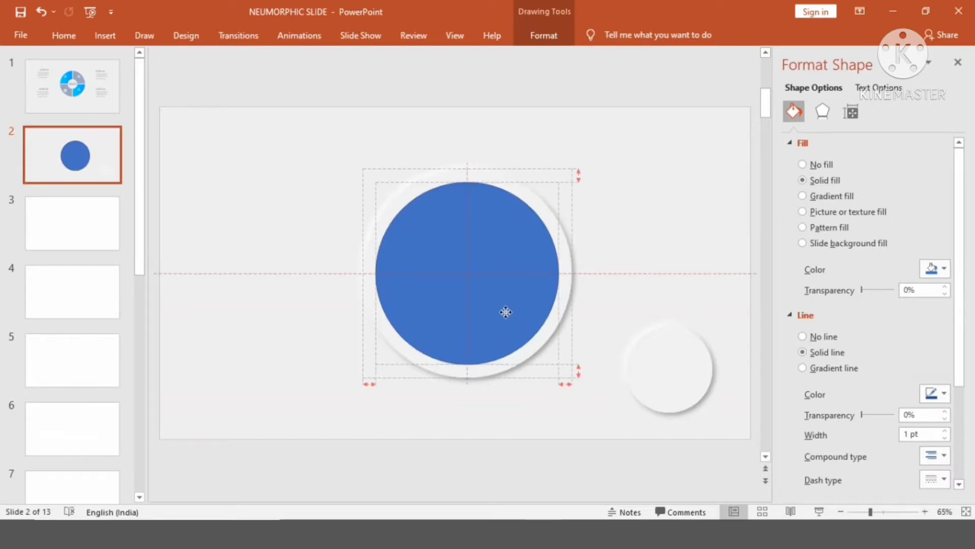
left_click_drag(511, 319, 507, 315)
left_click(559, 355)
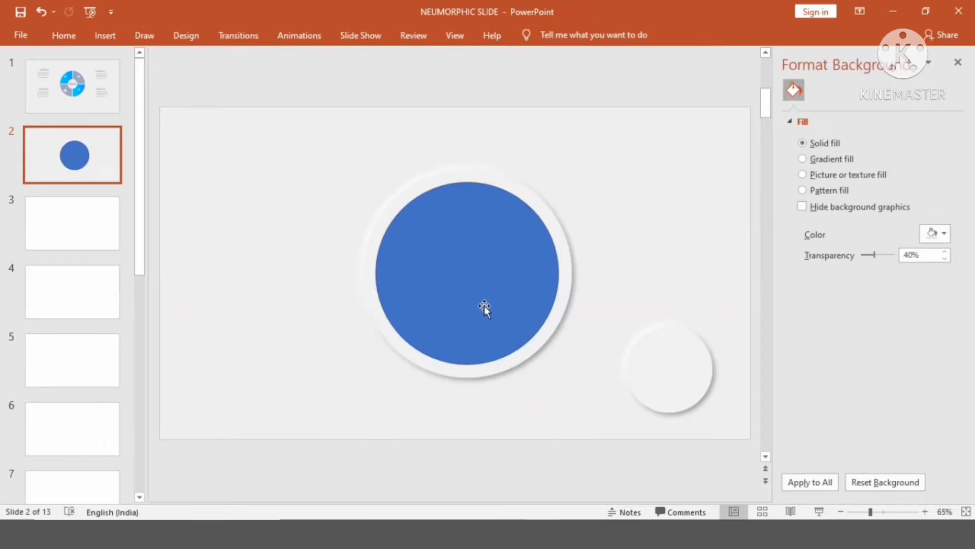
left_click(501, 272)
left_click_drag(558, 363, 558, 364)
left_click_drag(481, 300, 476, 301)
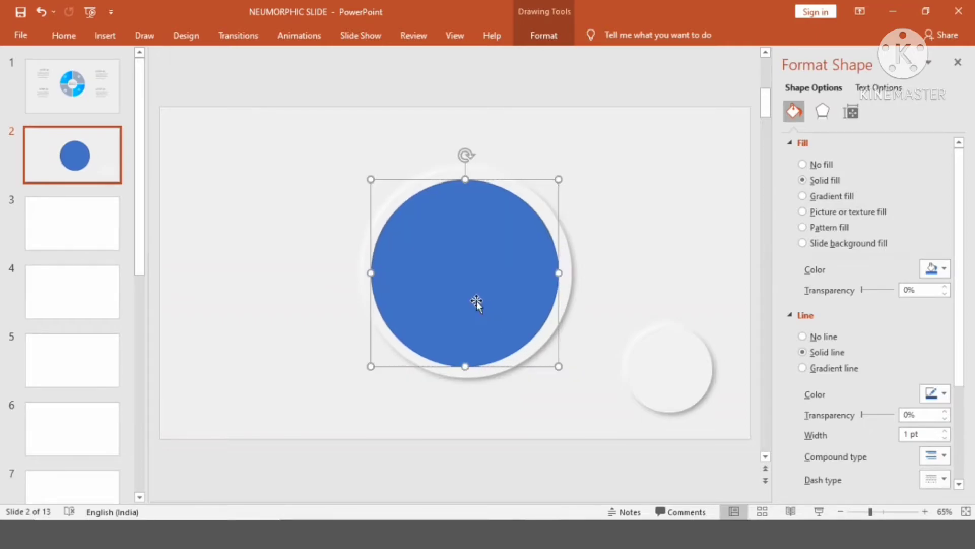
left_click(304, 147)
Select both circles and apply Align Center and Align Middle
left_click_drag(283, 122, 673, 452)
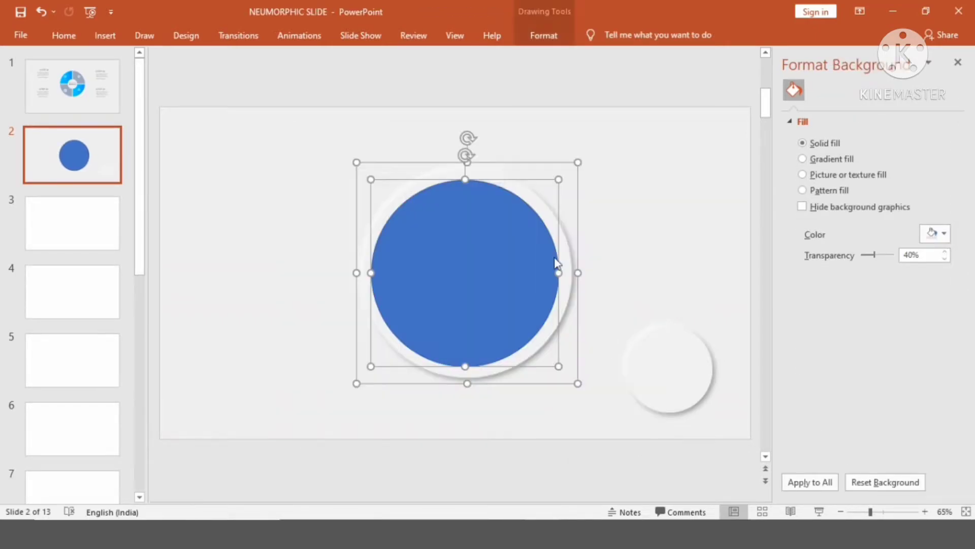
left_click(543, 35)
left_click(805, 56)
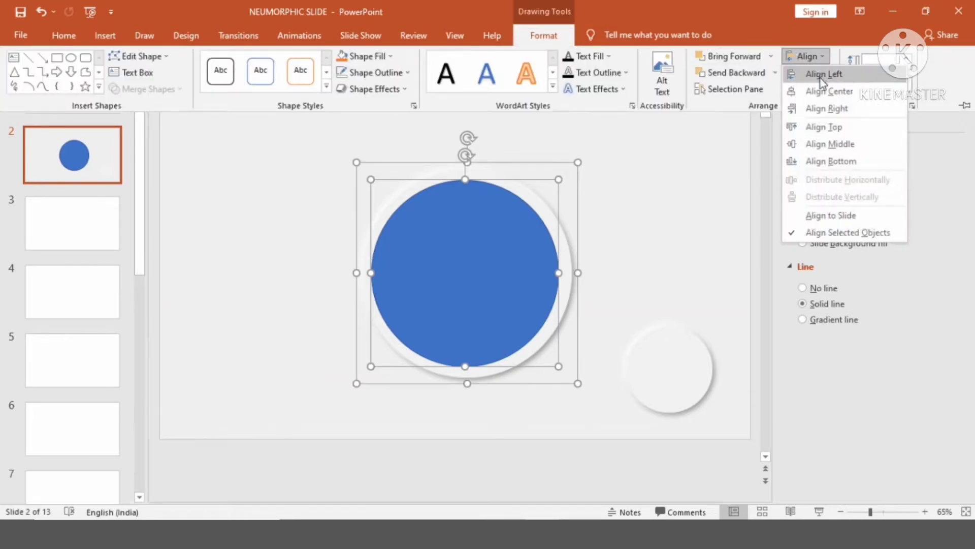
left_click(820, 58)
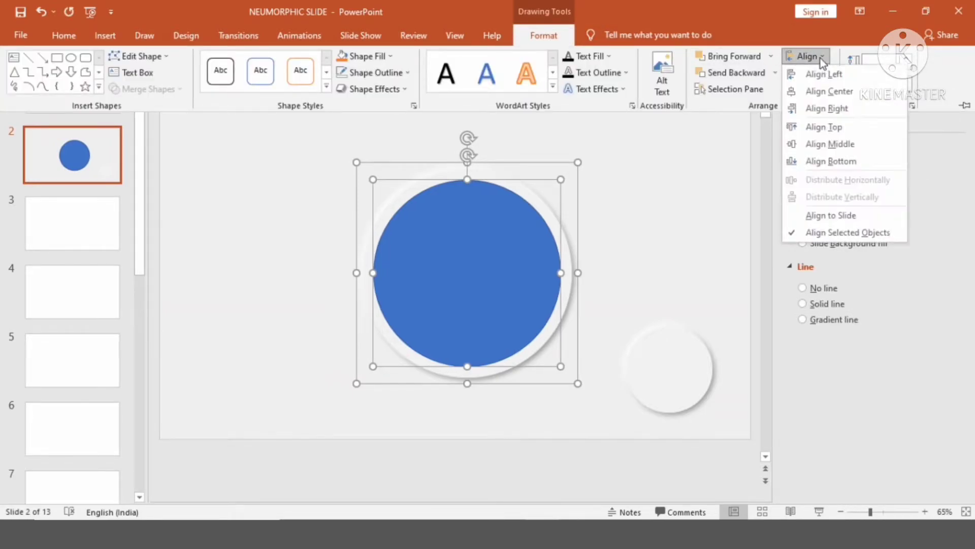
left_click(838, 143)
key("ctrl+F1")
left_click(511, 166)
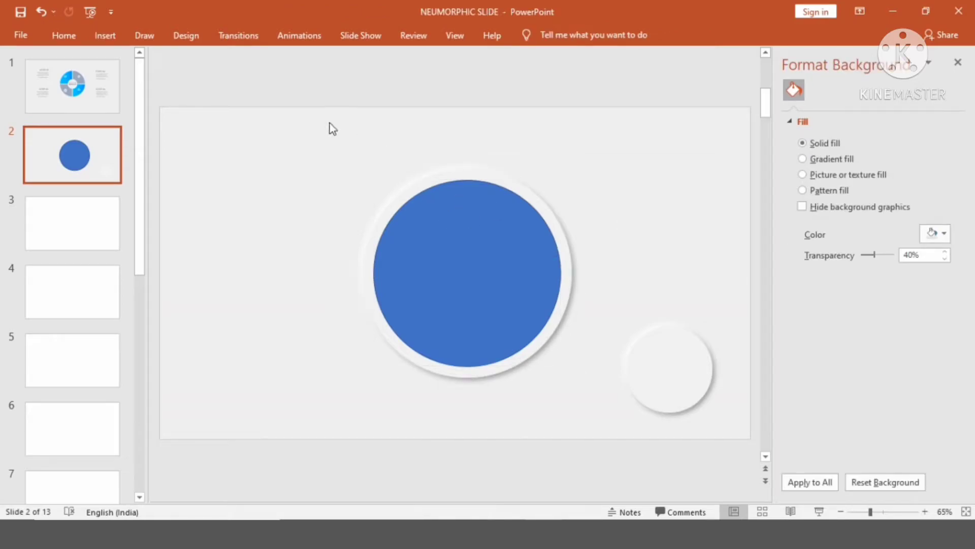
left_click(105, 35)
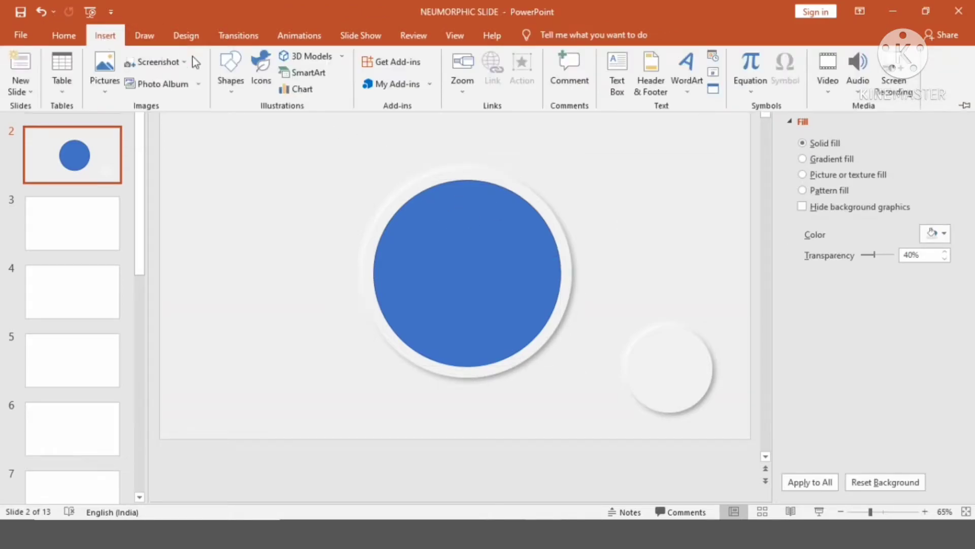
Draw a thin vertical rectangle bar on the disc and duplicate it rotated 90° into a cross
left_click(230, 68)
left_click(267, 121)
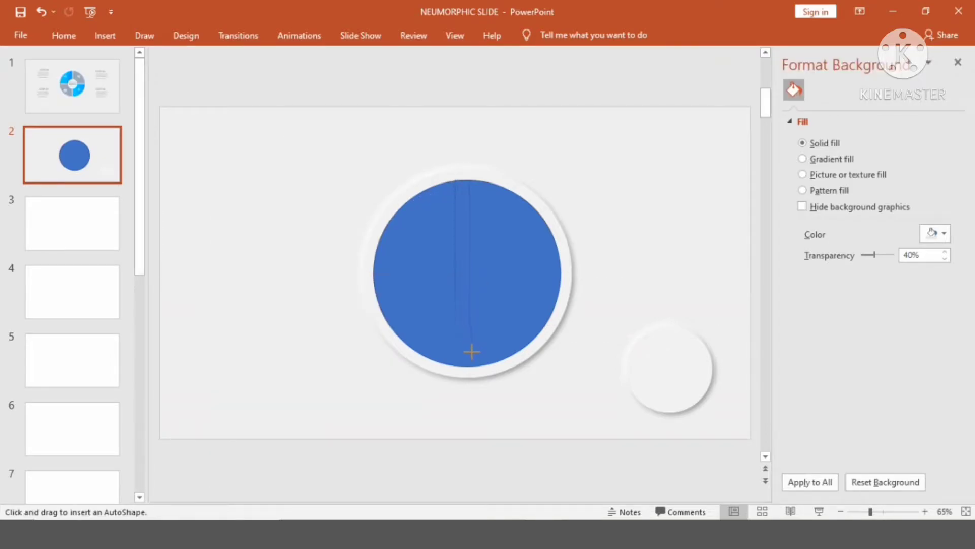
left_click_drag(455, 366, 462, 373)
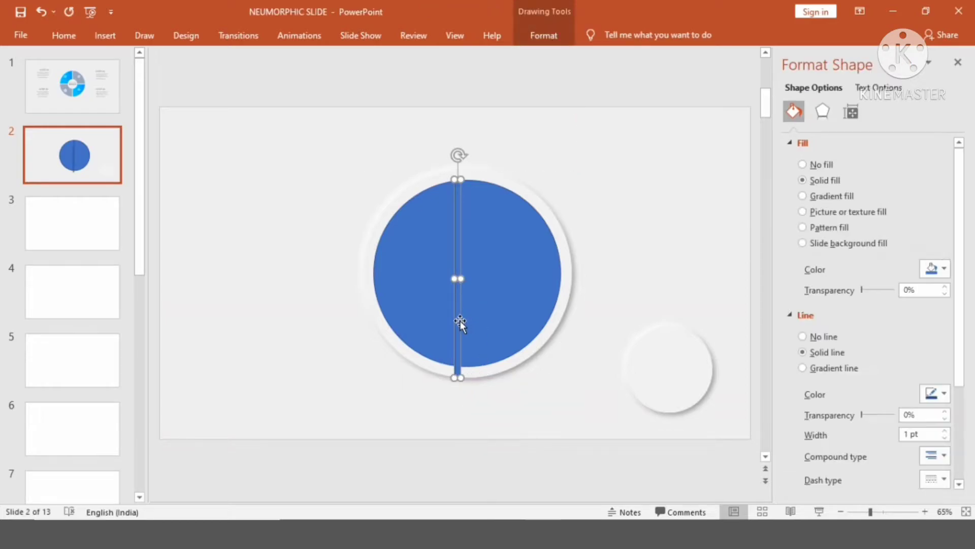
left_click_drag(459, 321, 469, 314)
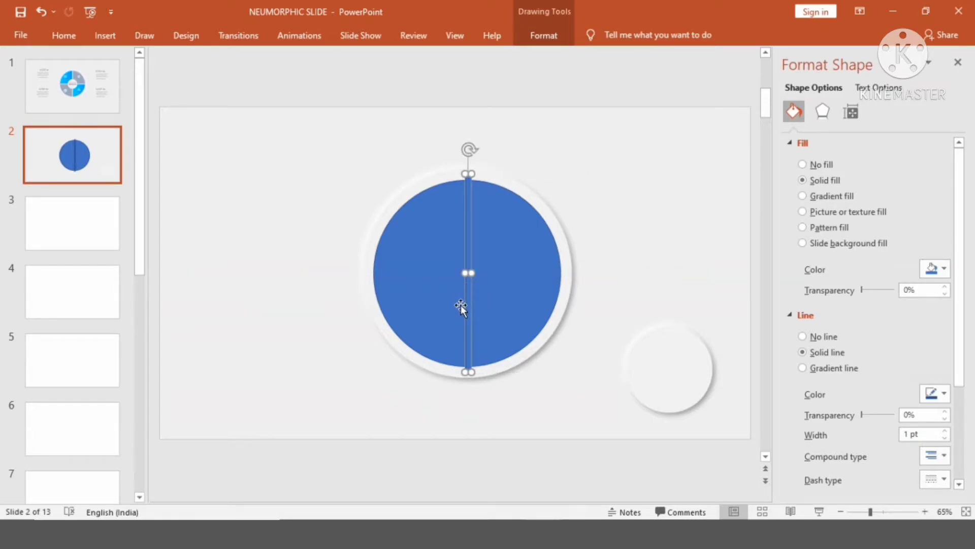
key("ctrl+d")
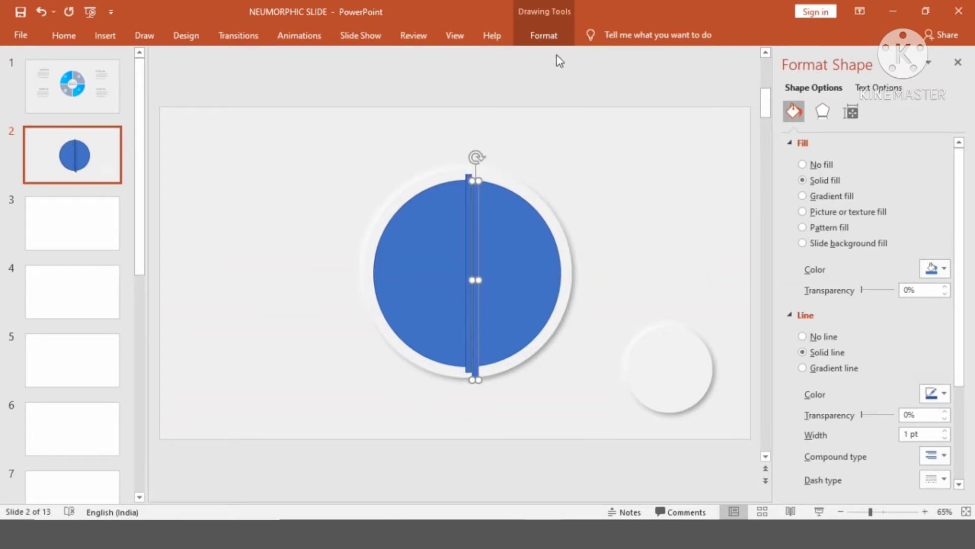
left_click(545, 36)
left_click(795, 87)
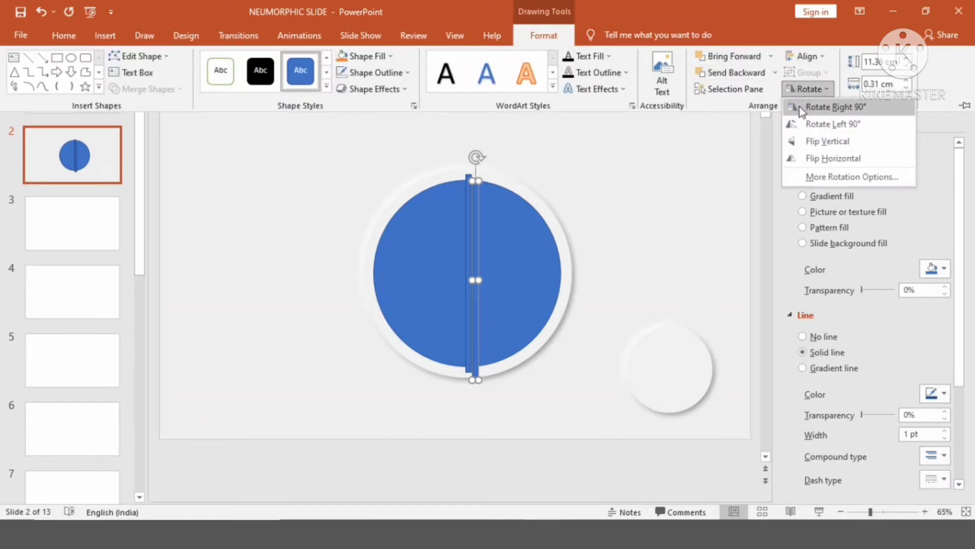
left_click(800, 106)
key("ctrl+F1")
left_click(291, 132)
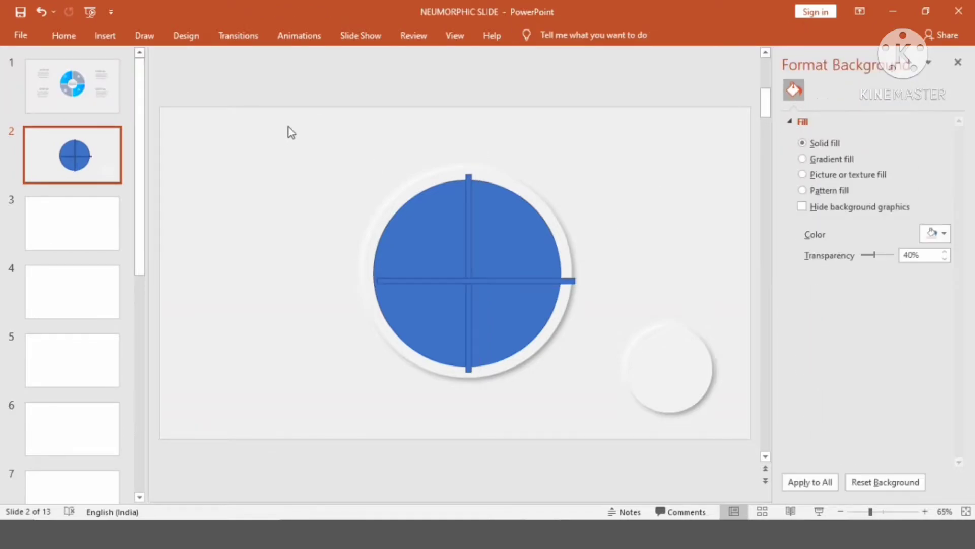
Align the circle and both bars by center and middle
left_click_drag(275, 109, 647, 459)
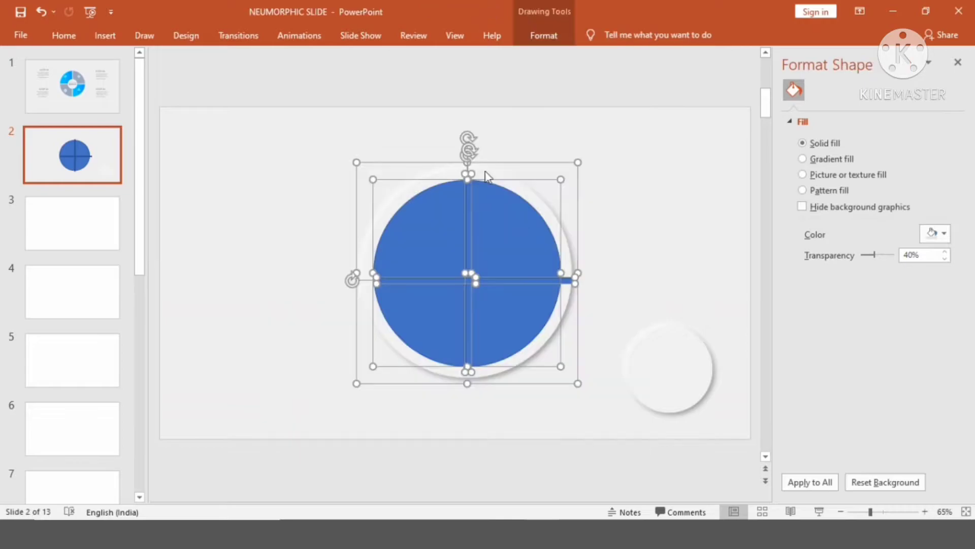
left_click(545, 36)
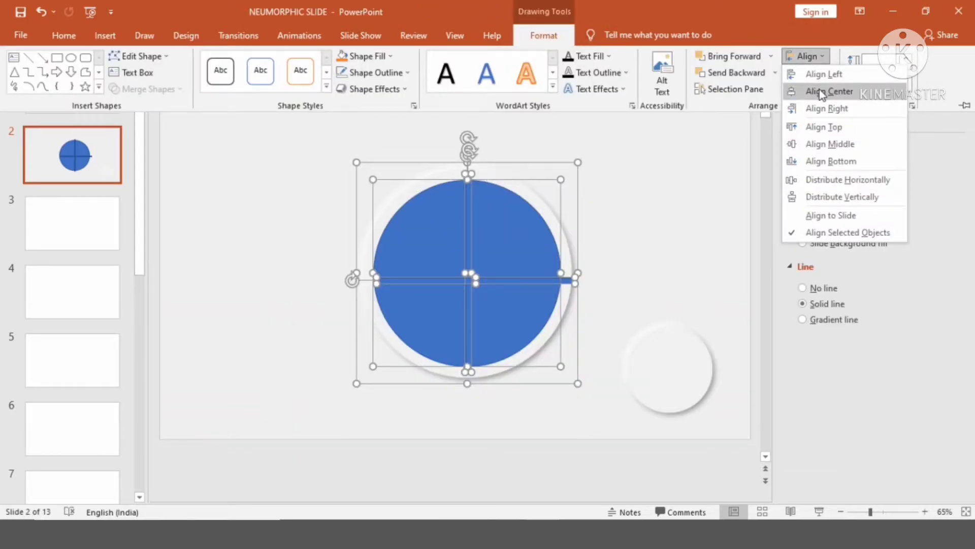
left_click(819, 89)
left_click(807, 56)
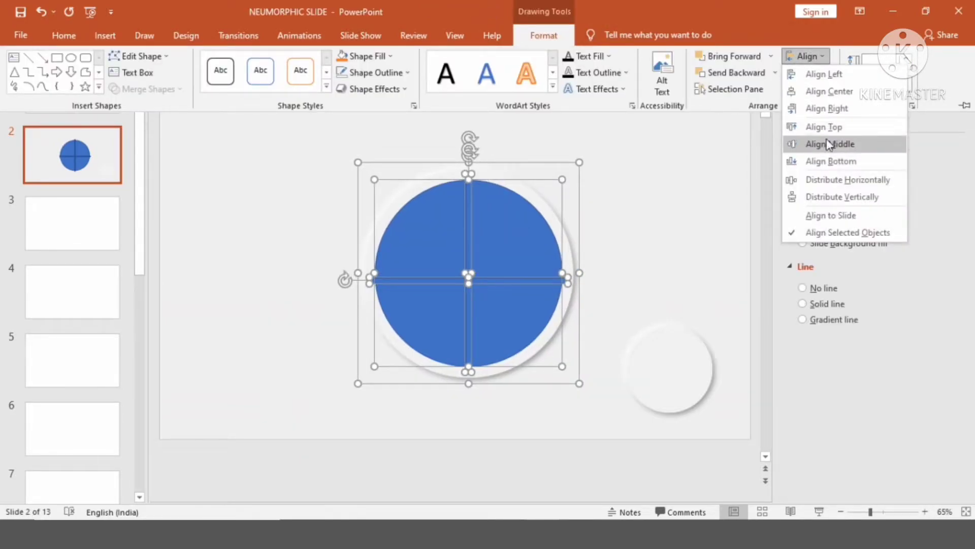
left_click(829, 143)
key("ctrl+F1")
left_click(682, 185)
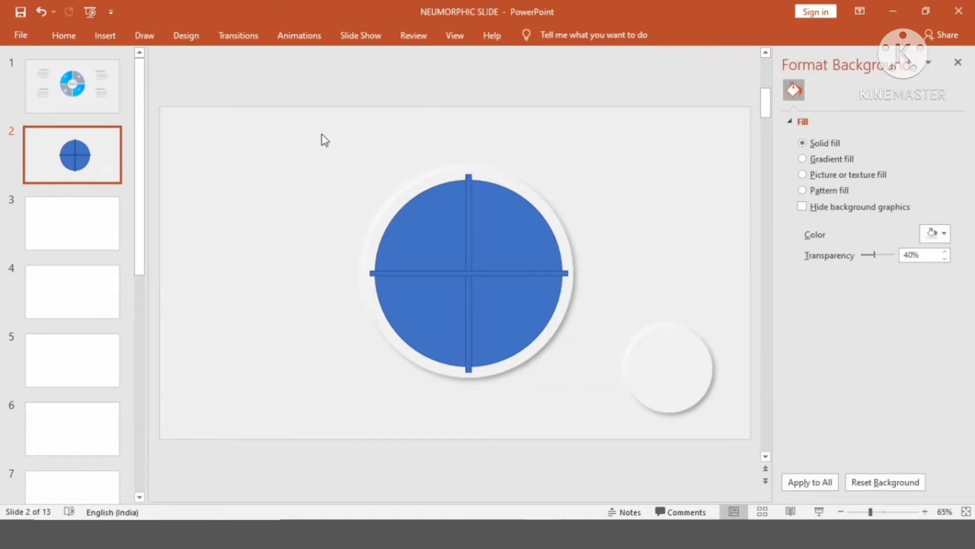
Select the horizontal bar, the blue circle and the vertical bar together
left_click(373, 273)
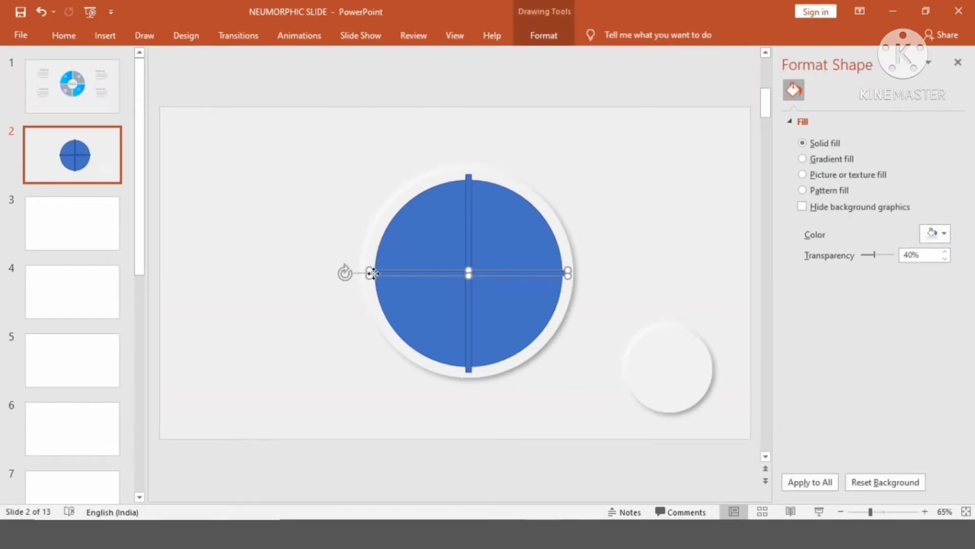
left_click(452, 340, "shift")
left_click(469, 345, "shift")
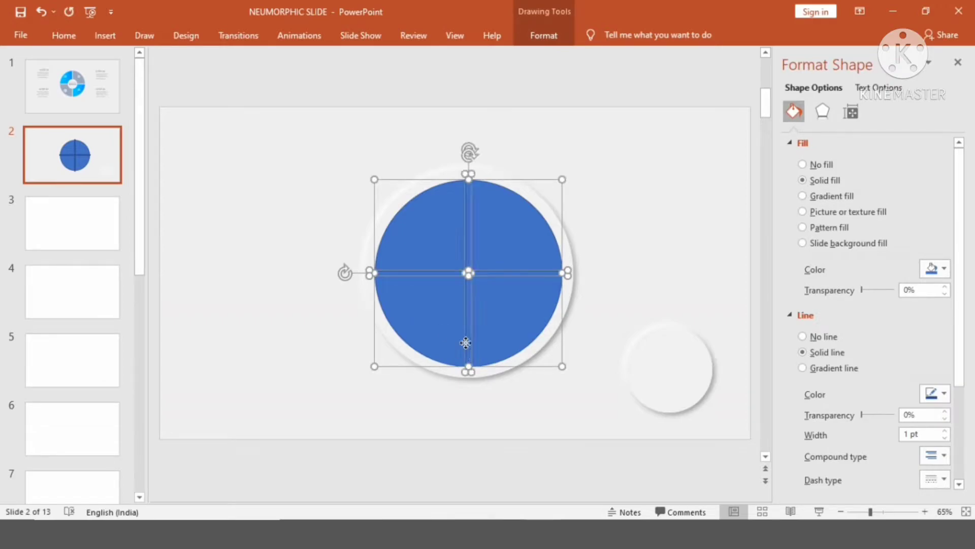
left_click(542, 36)
Fragment the circle and crossing bars with Merge Shapes > Fragment
left_click(142, 89)
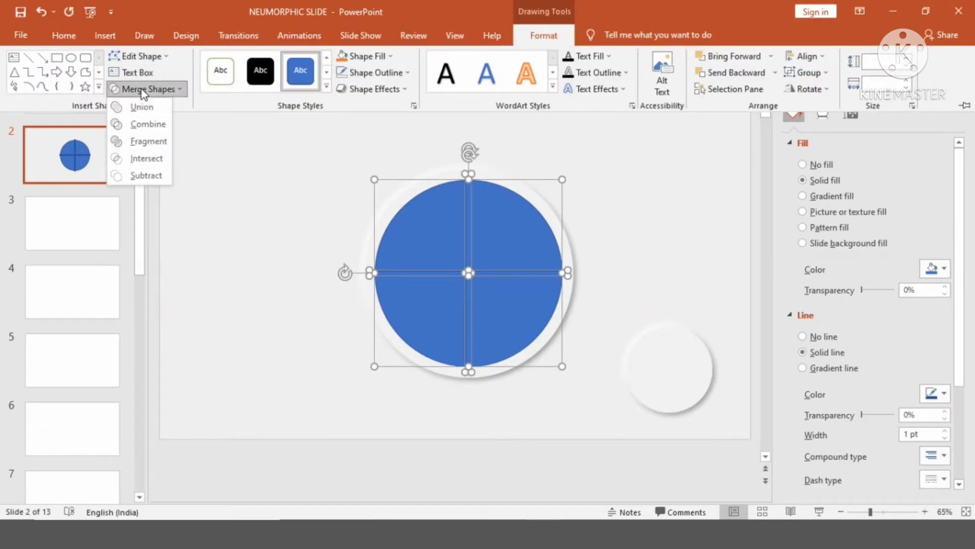
left_click(147, 141)
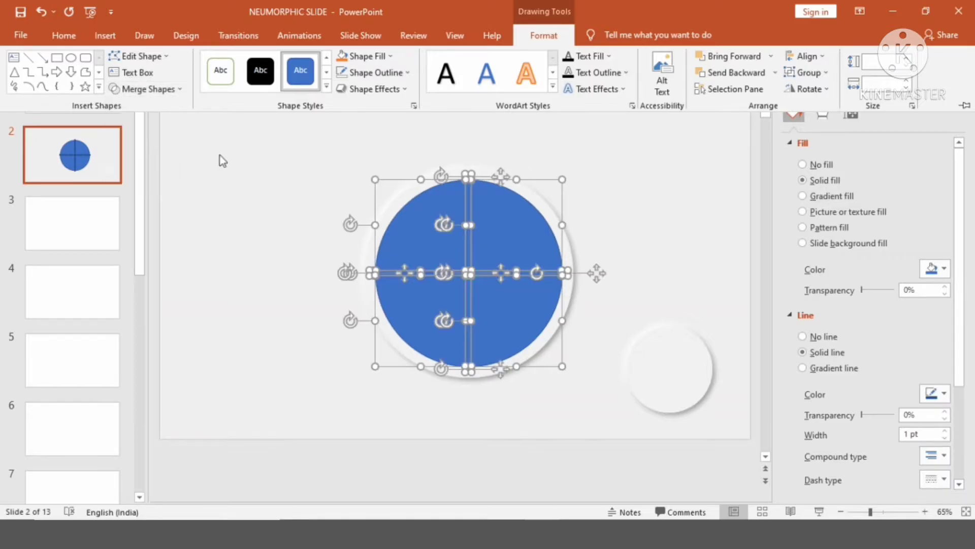
key("ctrl+F1")
left_click(250, 166)
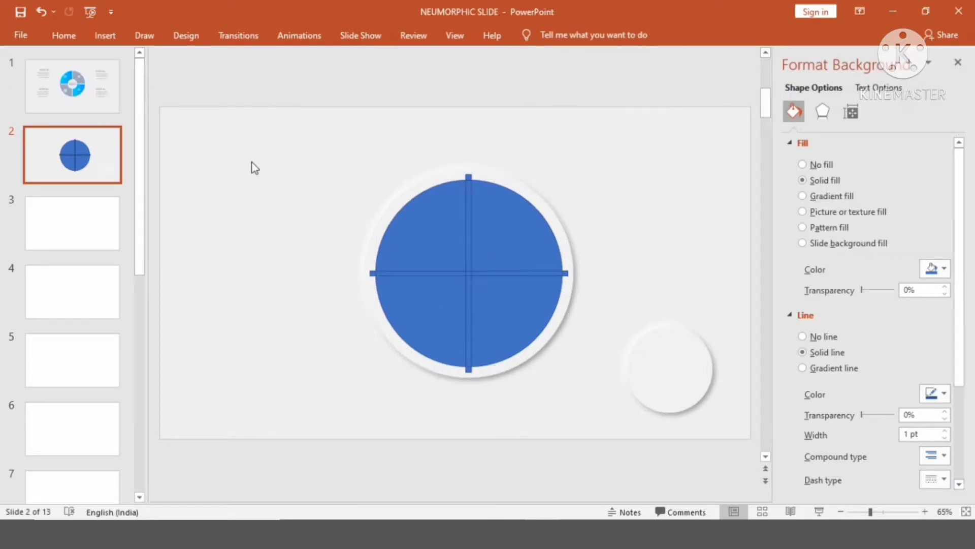
Delete the right, lower and centre bar fragments, undoing one mistaken deletion
left_click(536, 272)
key("Delete")
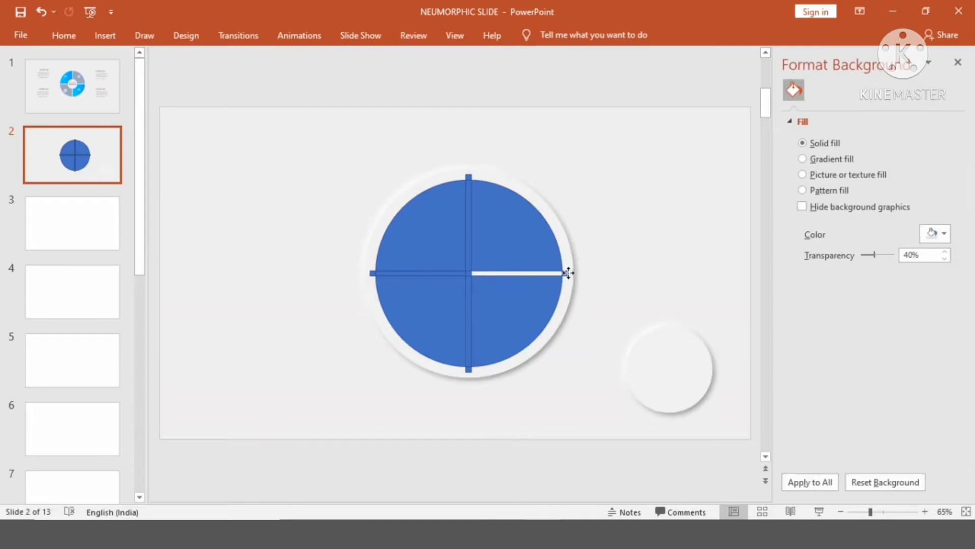
left_click(468, 349)
key("Delete")
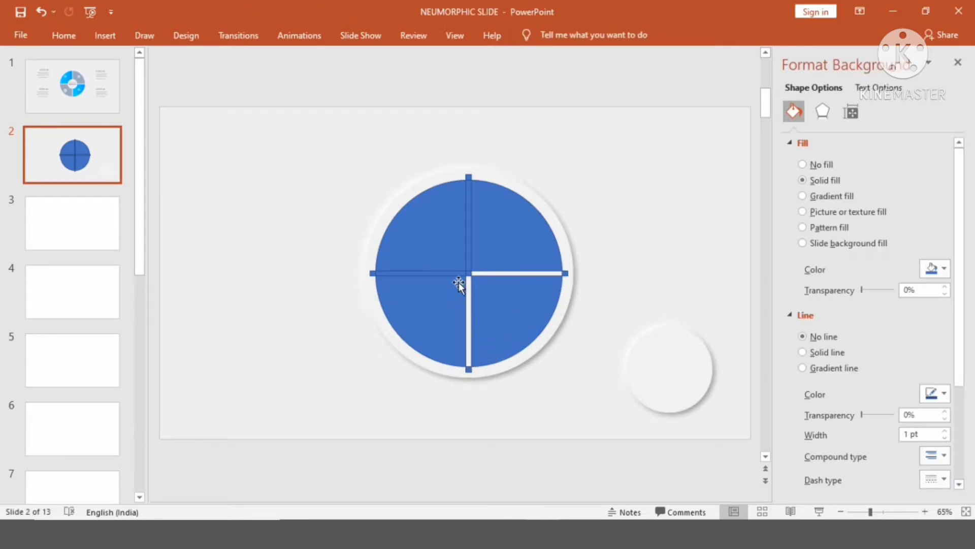
left_click(471, 272)
key("Delete")
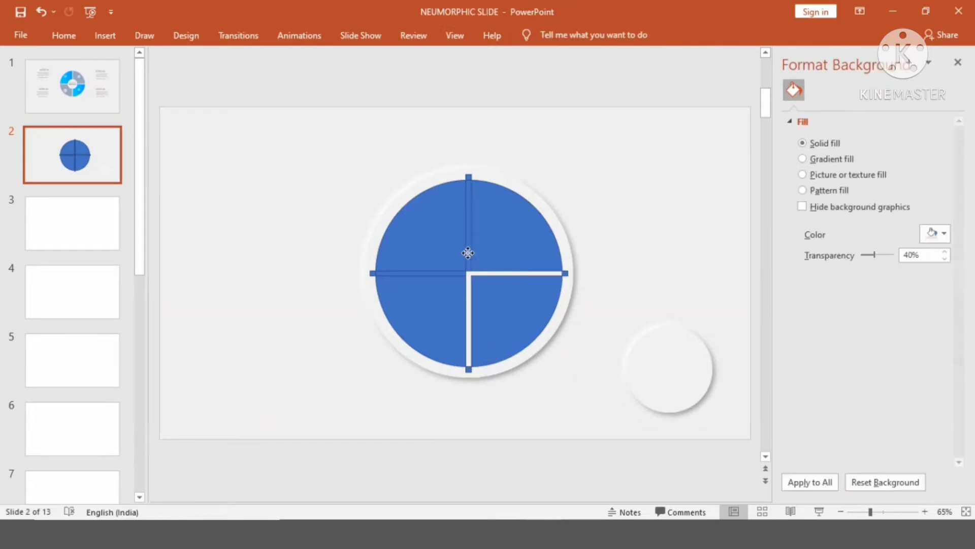
key("ctrl+z")
key("Delete")
Delete the remaining small end pieces and top stubs of the bars
left_click(565, 274)
key("Delete")
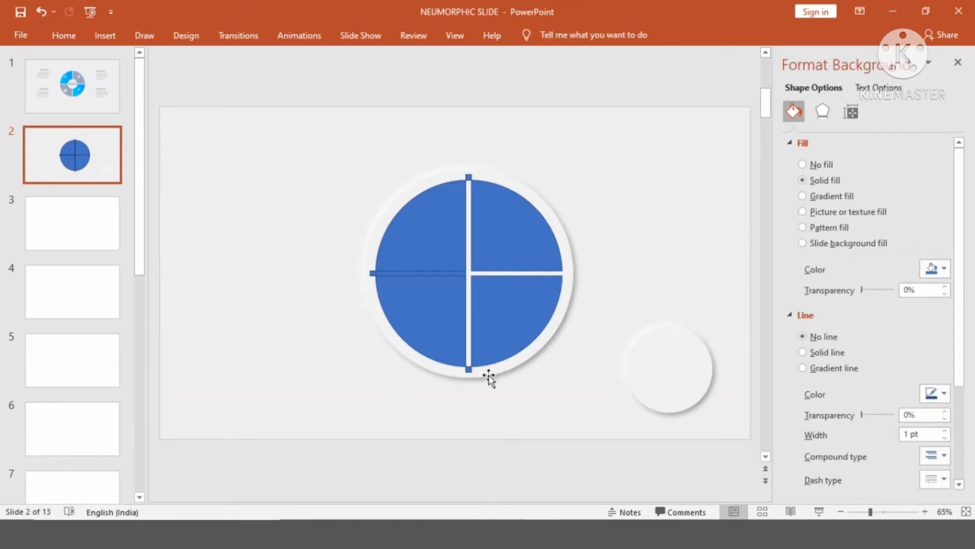
left_click(470, 370)
left_click(388, 273)
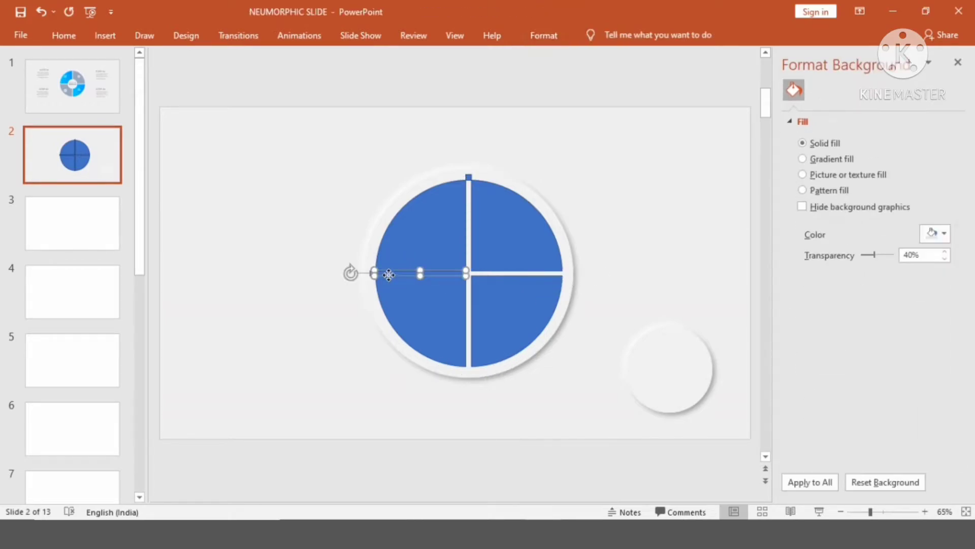
key("Delete")
left_click(378, 274)
key("Delete")
left_click(468, 178)
key("Delete")
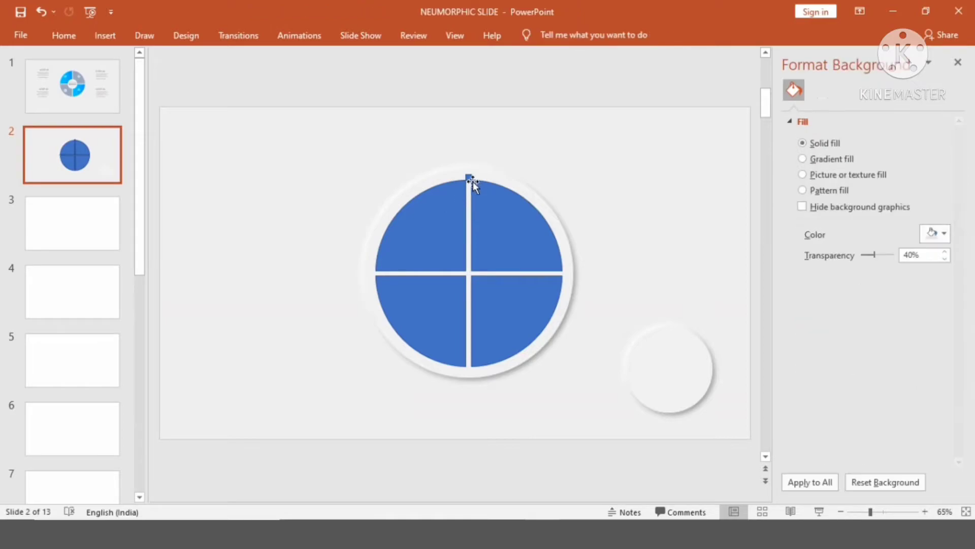
left_click(468, 177)
key("Delete")
Check the top-left quadrant, then select the small white circle
key("Tab")
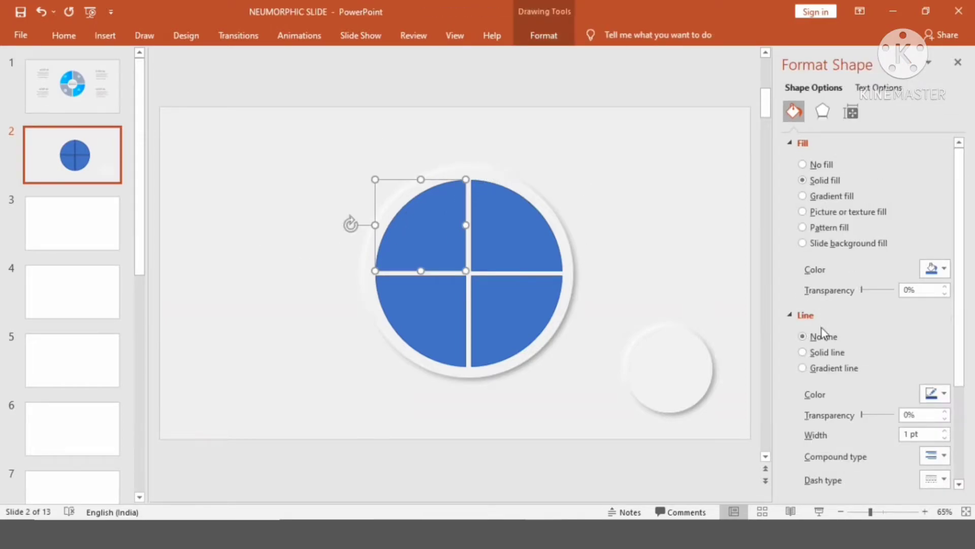
left_click(696, 242)
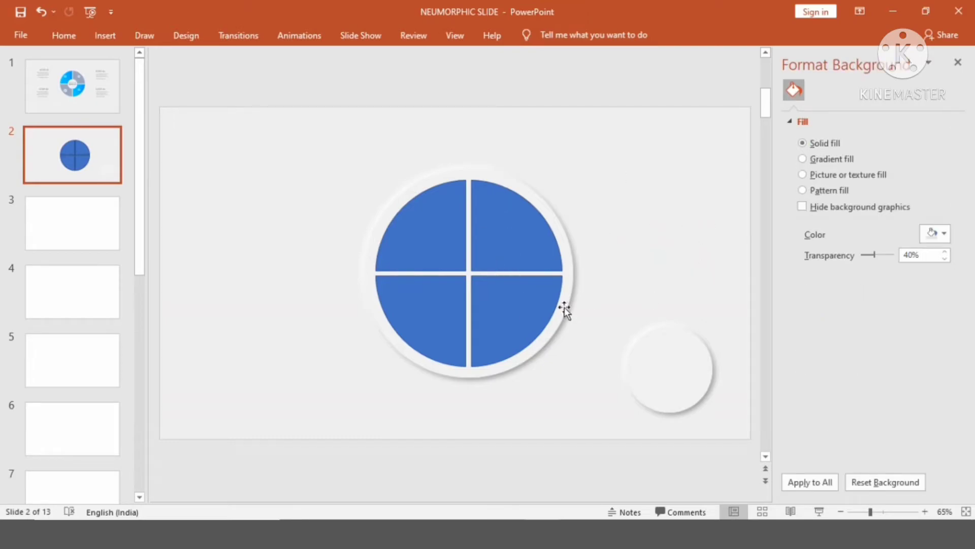
left_click(668, 365)
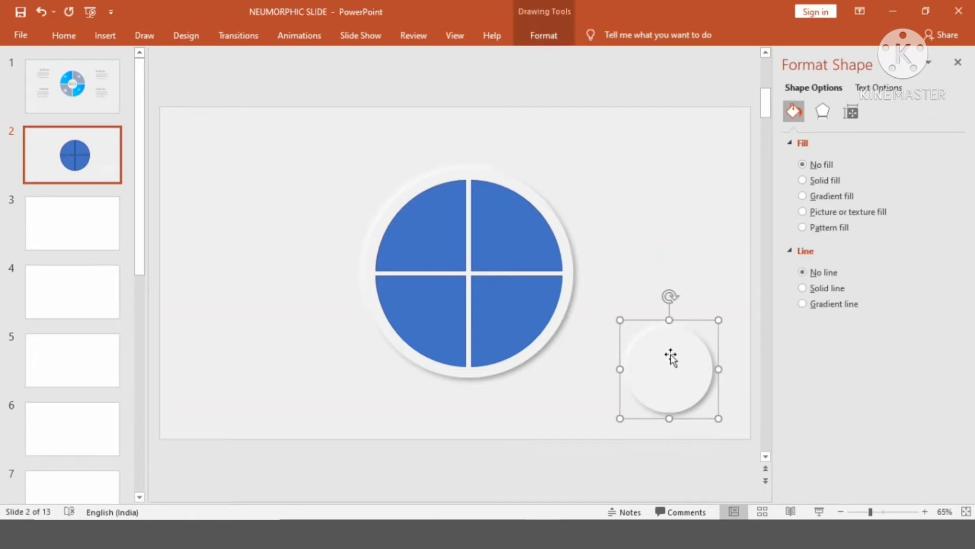
Ungroup the small soft circle and move it up and to the left
right_click(671, 355)
mouse_move(709, 202)
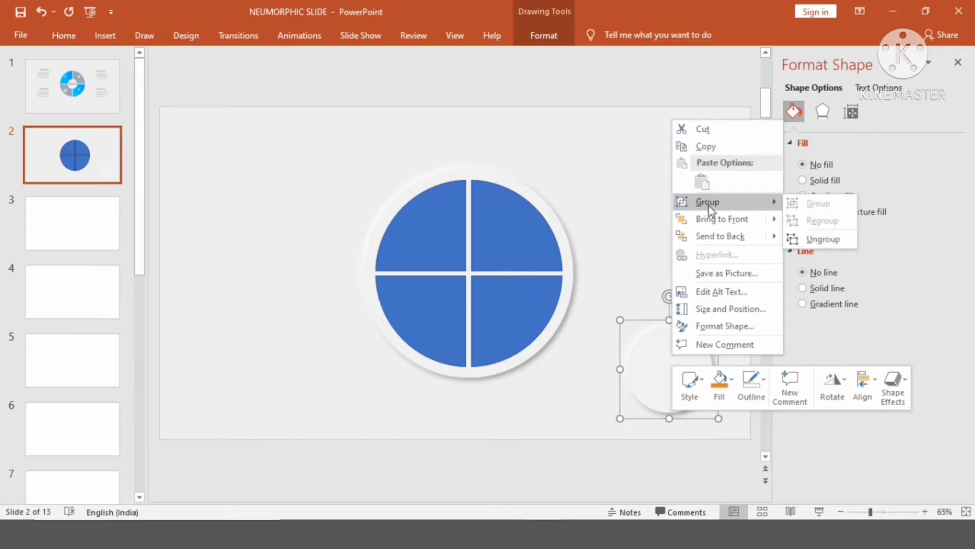
left_click(804, 239)
left_click_drag(678, 370, 667, 308)
left_click(604, 172)
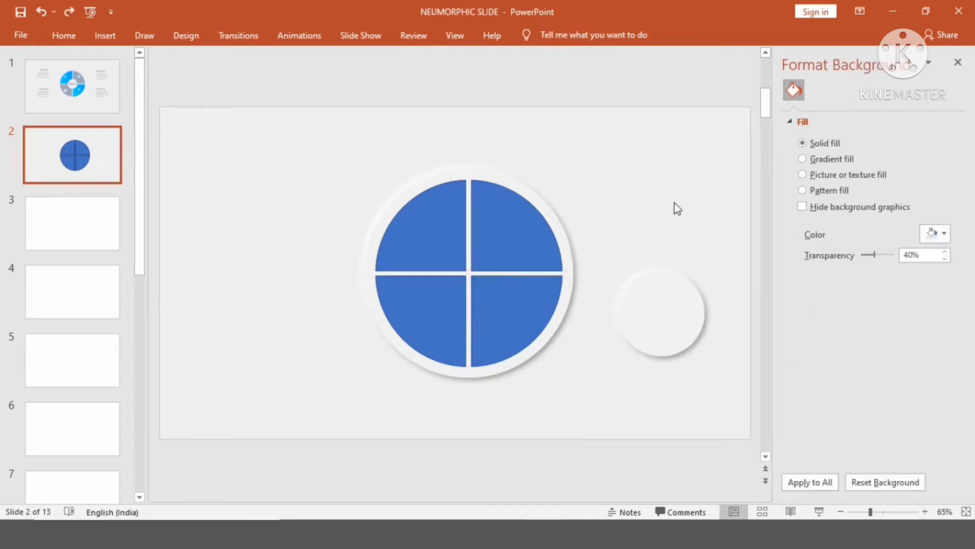
Make a copy of the circle with a 3 pt shadow distance and stack it onto the original
left_click(644, 324)
left_click_drag(643, 312, 633, 242)
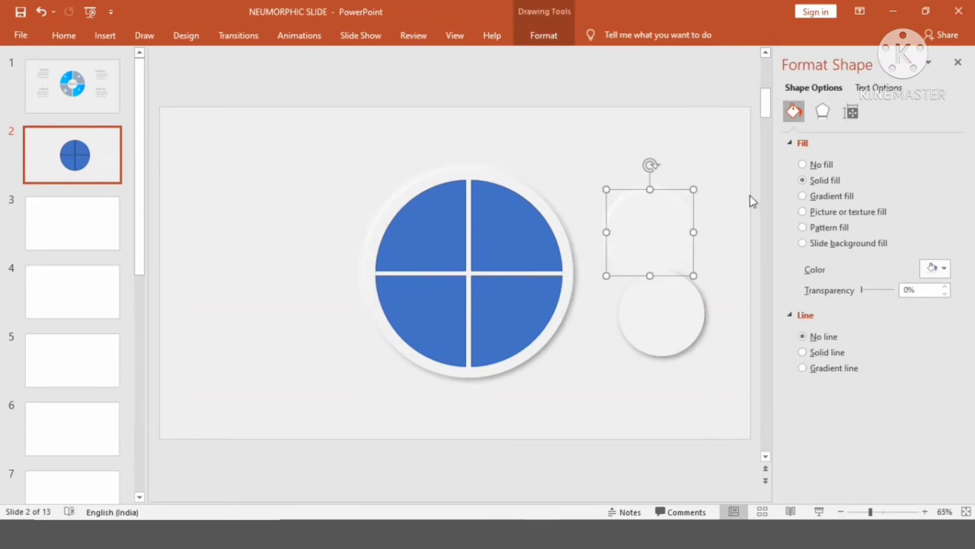
left_click(822, 112)
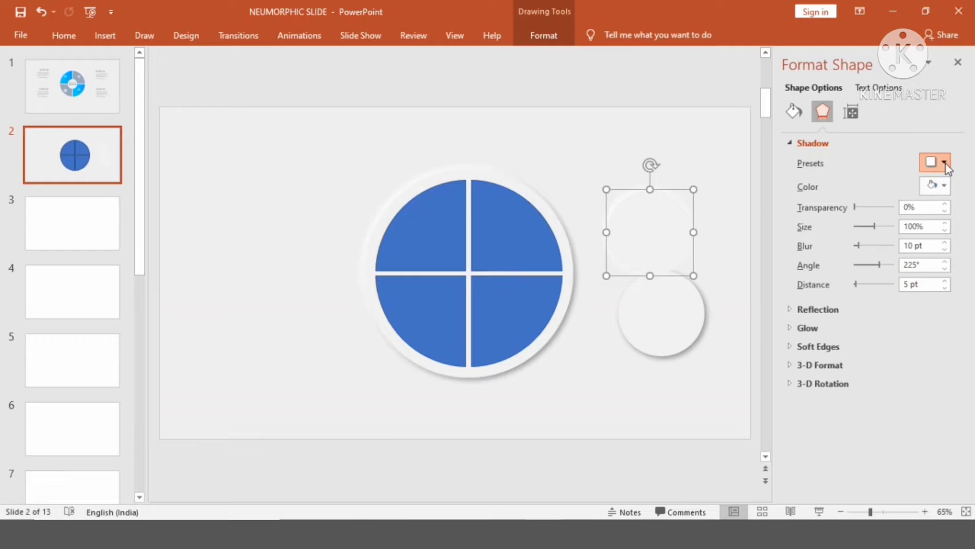
left_click(945, 287)
left_click(945, 288)
left_click(731, 209)
left_click_drag(682, 222, 676, 299)
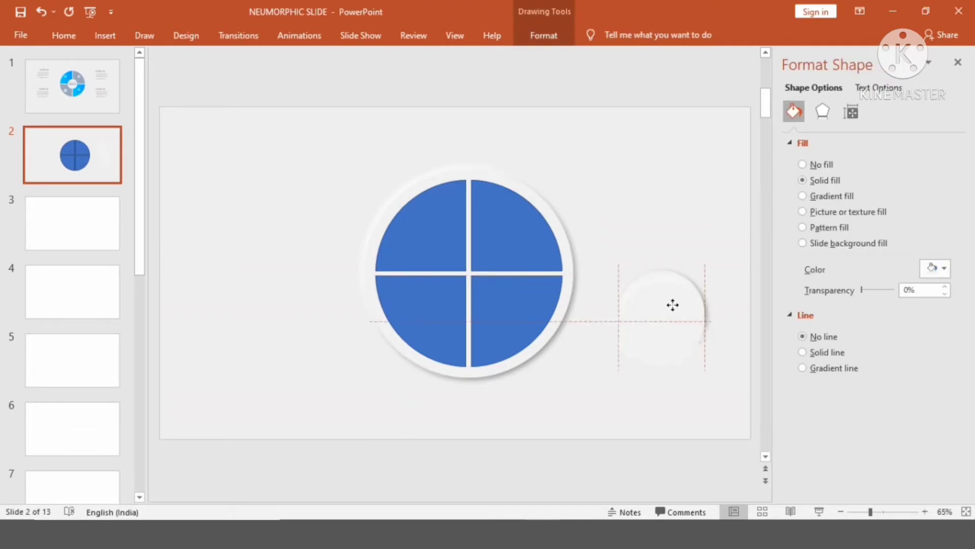
Centre the two stacked circles on each other and group them
left_click_drag(610, 183, 761, 440)
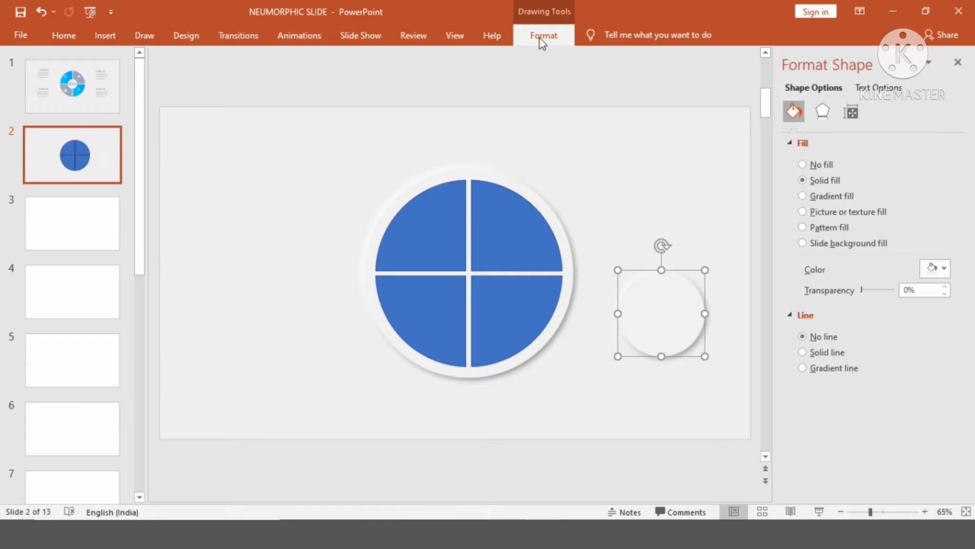
left_click(541, 38)
left_click(808, 56)
left_click(819, 89)
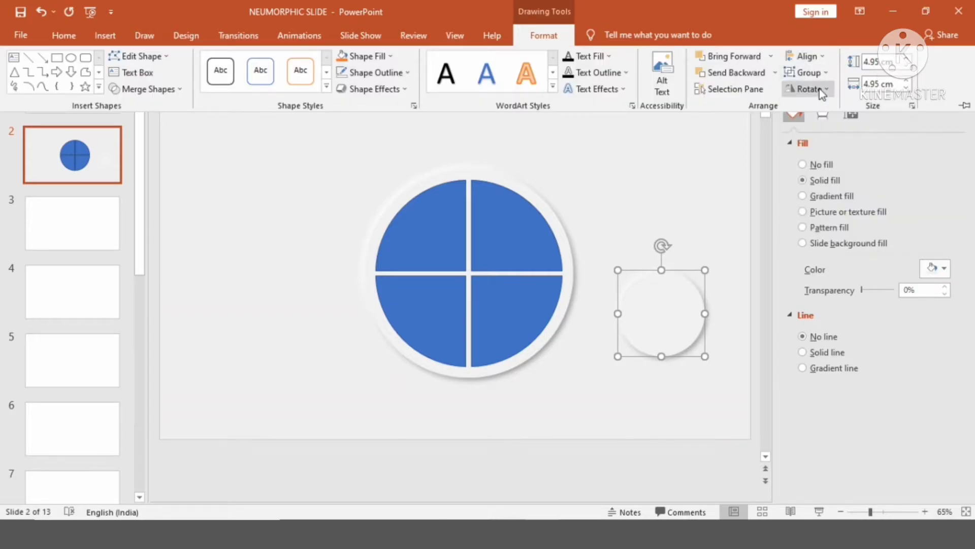
left_click(662, 198)
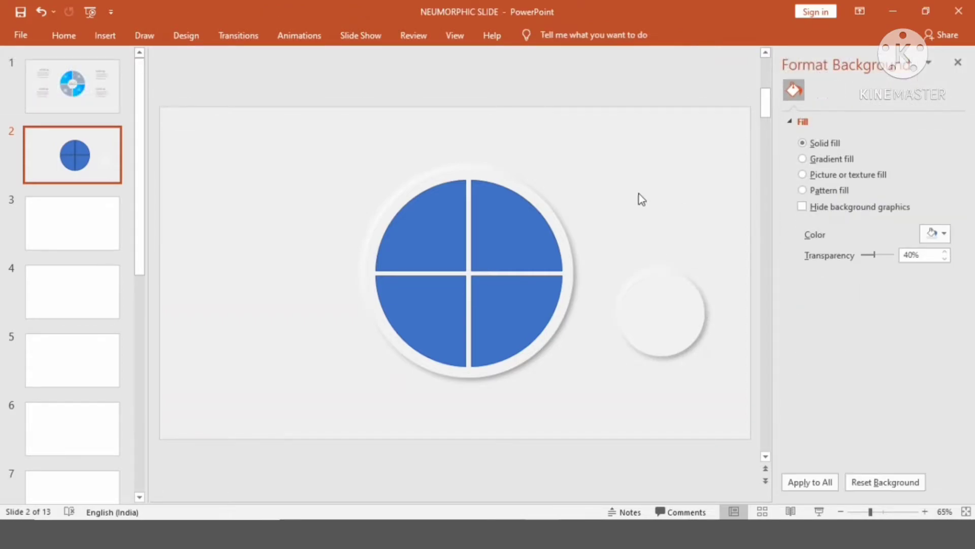
left_click_drag(635, 193, 603, 389)
mouse_move(601, 203)
left_mouse_down()
mouse_move(781, 456)
mouse_move(794, 454)
left_mouse_up()
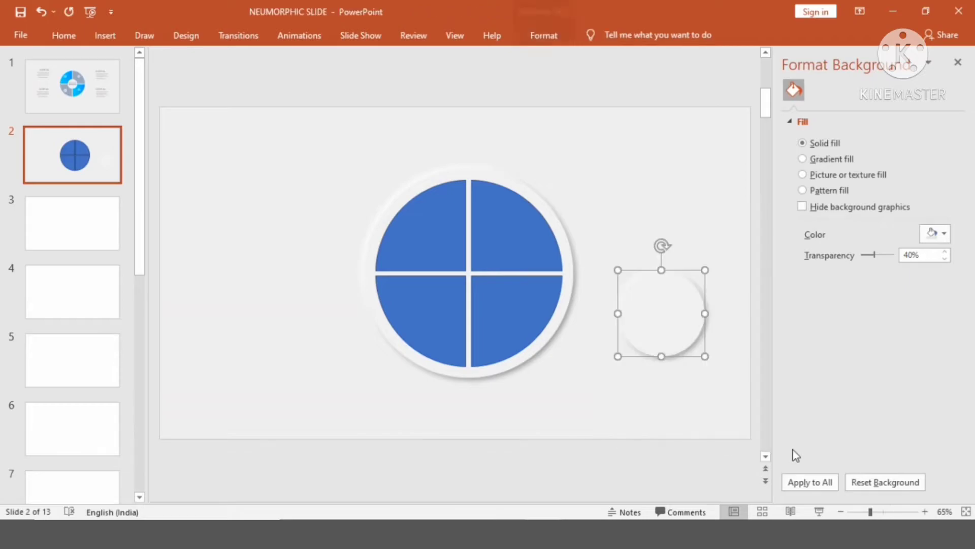
key("ctrl+g")
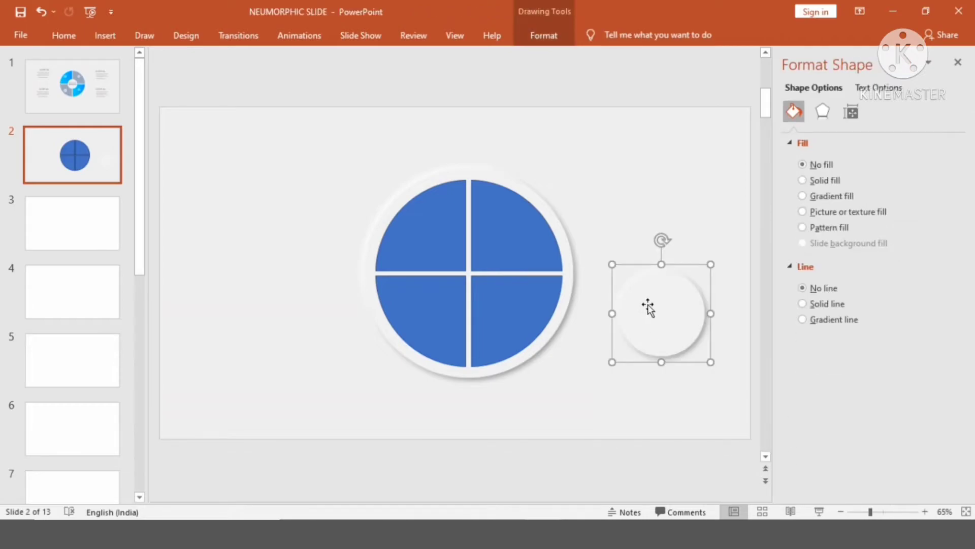
Bring the circle group to the front, resize it, and set it right of the disc
left_click_drag(648, 307, 694, 287)
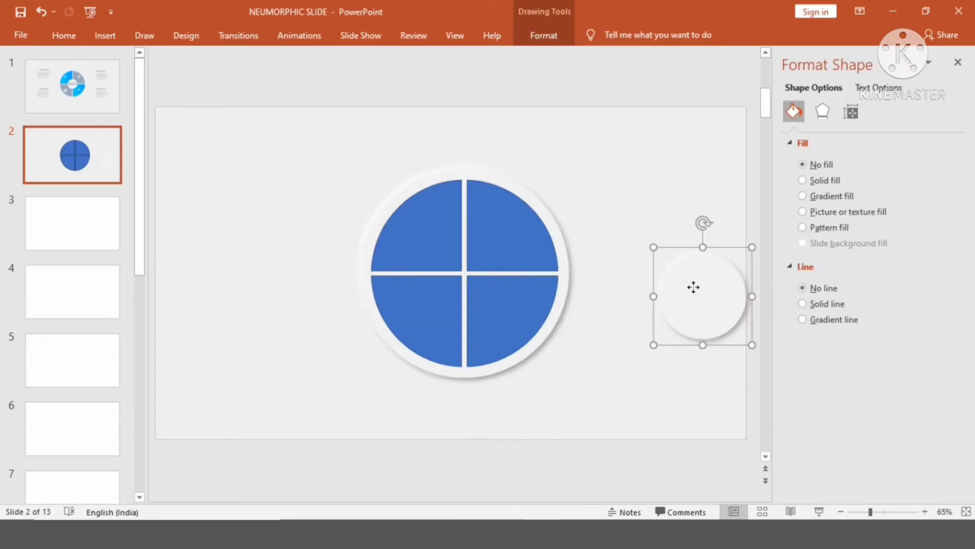
right_click(693, 287)
left_click(736, 151)
left_click_drag(708, 285, 667, 298)
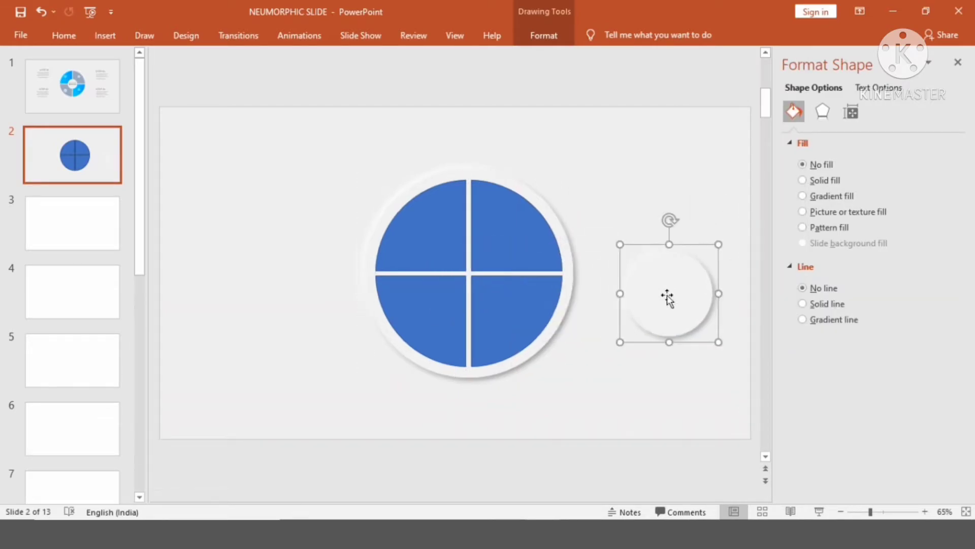
mouse_move(717, 340)
left_mouse_down()
mouse_move(688, 311)
mouse_move(475, 245)
mouse_move(478, 286)
mouse_move(652, 306)
left_mouse_up()
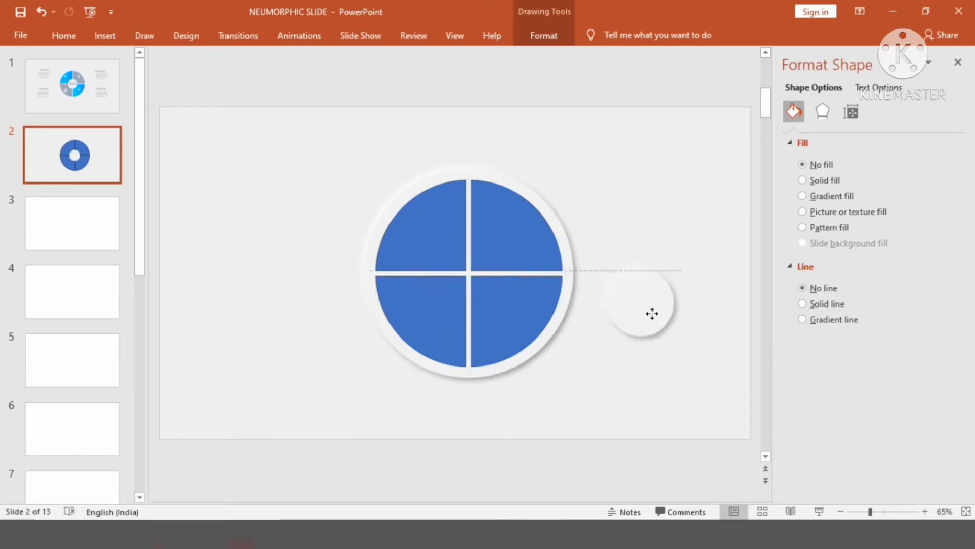
mouse_move(680, 338)
left_mouse_down()
mouse_move(721, 312)
mouse_move(468, 281)
mouse_move(637, 276)
mouse_move(637, 304)
left_mouse_up()
left_click(647, 283)
left_click(605, 250)
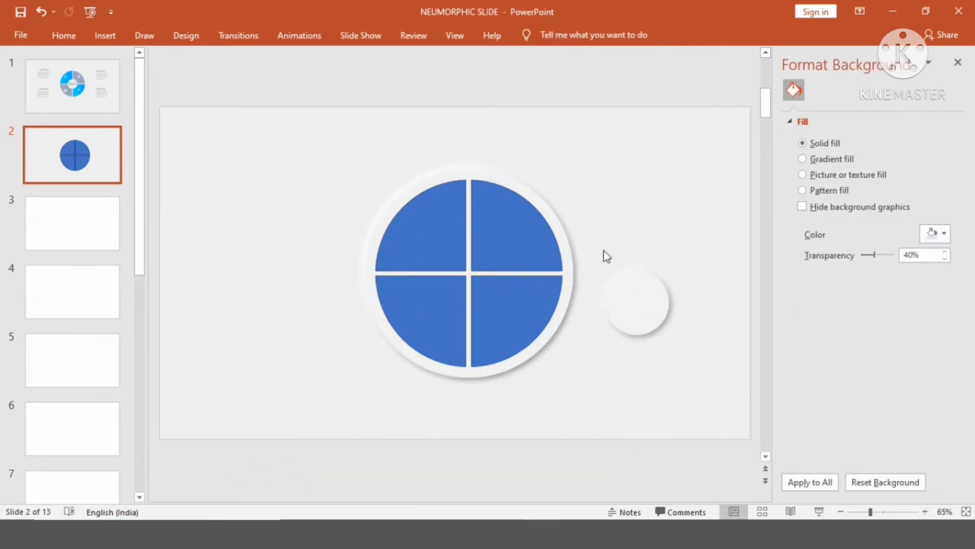
left_click(443, 224)
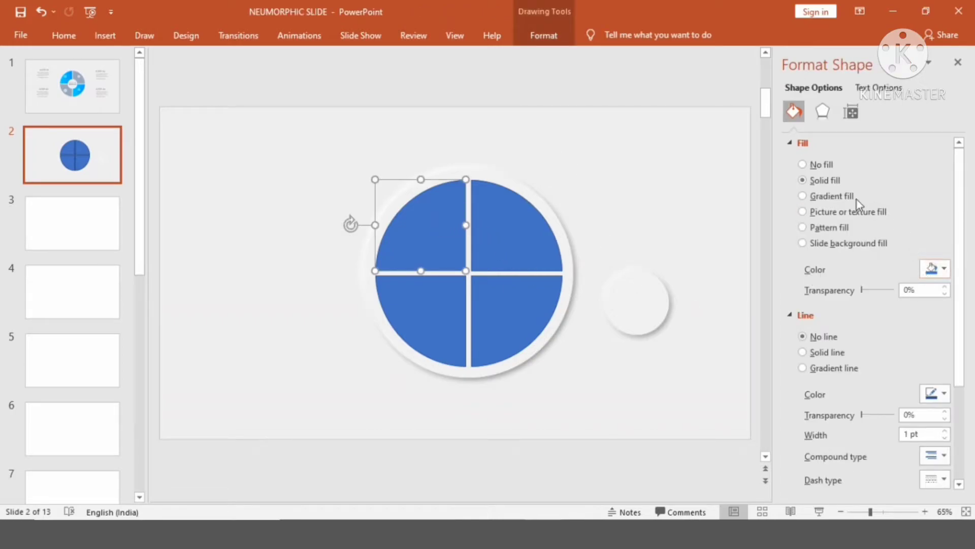
Give the top-left quarter a gradient fill with a bright cyan first stop
left_click(818, 197)
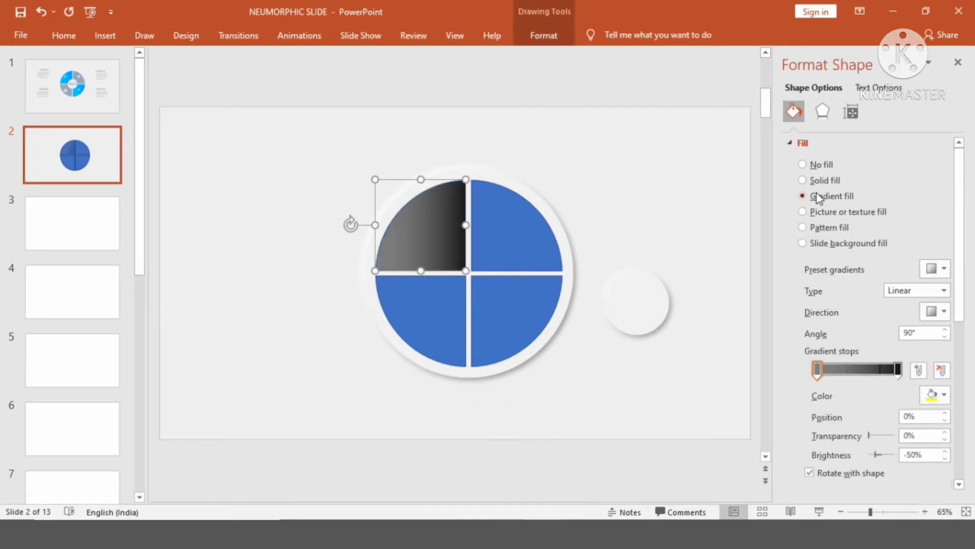
left_click(818, 370)
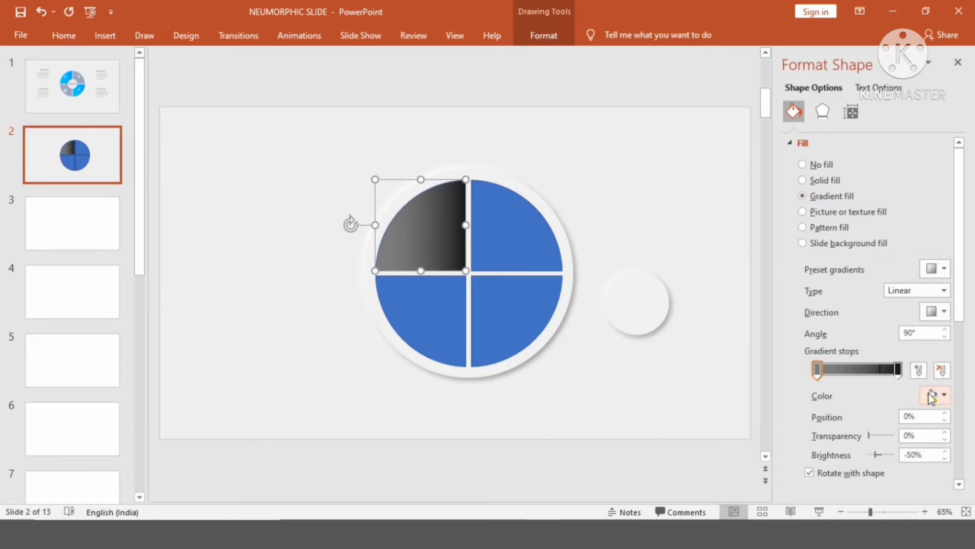
left_click(934, 395)
left_click(870, 363)
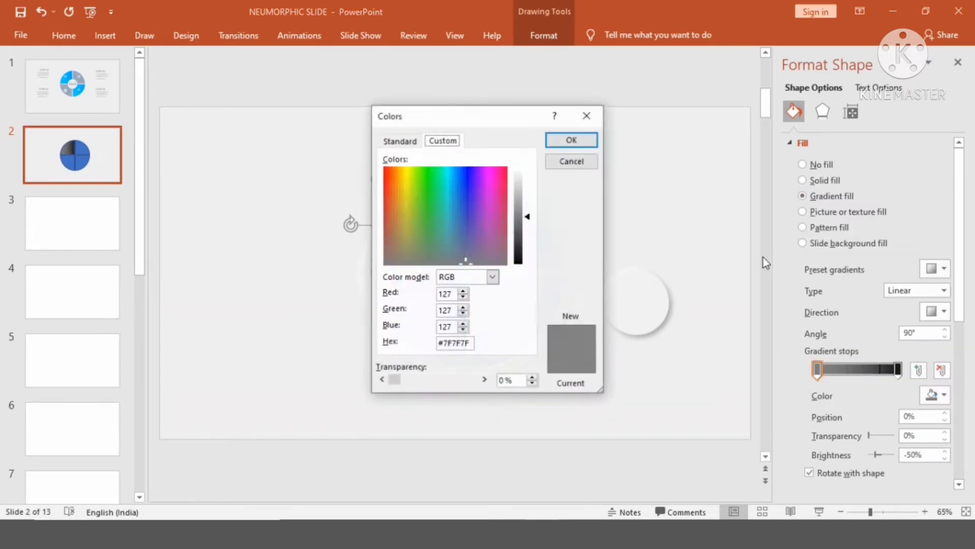
left_click(400, 141)
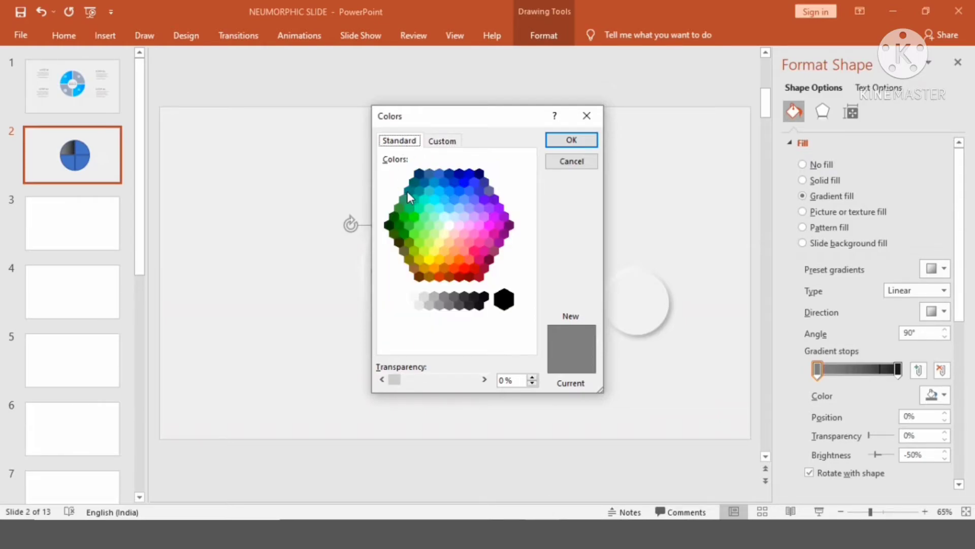
left_click(439, 191)
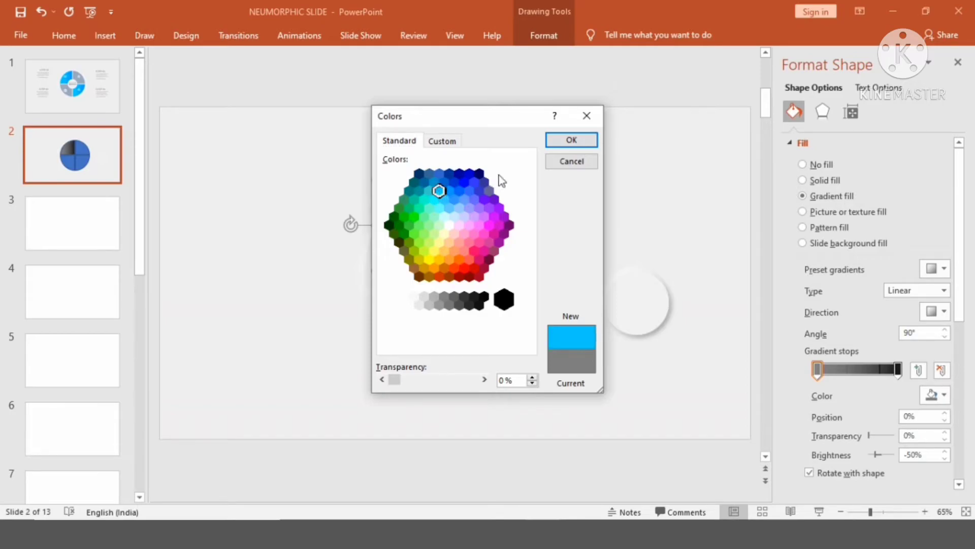
left_click(572, 140)
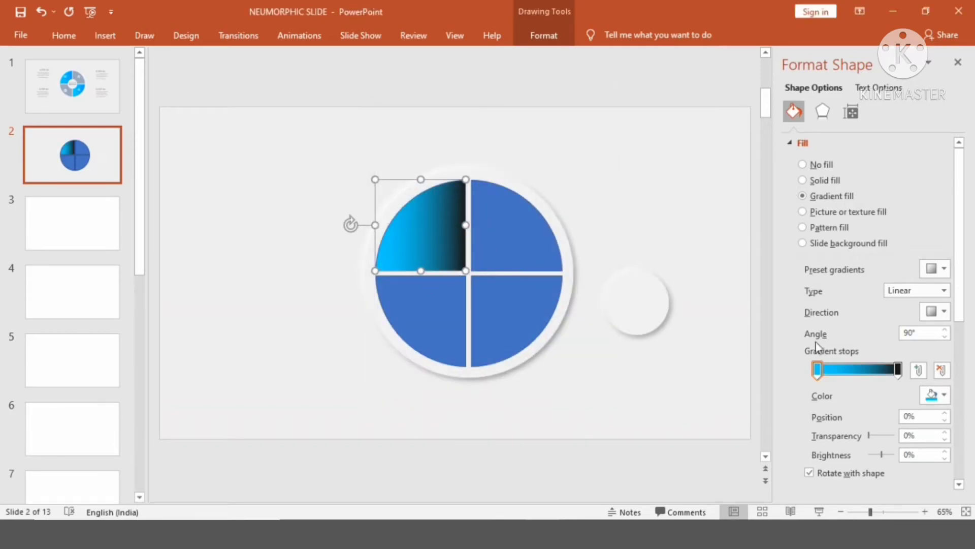
Set the right-hand gradient stop to blue
left_click(897, 369)
left_click(937, 395)
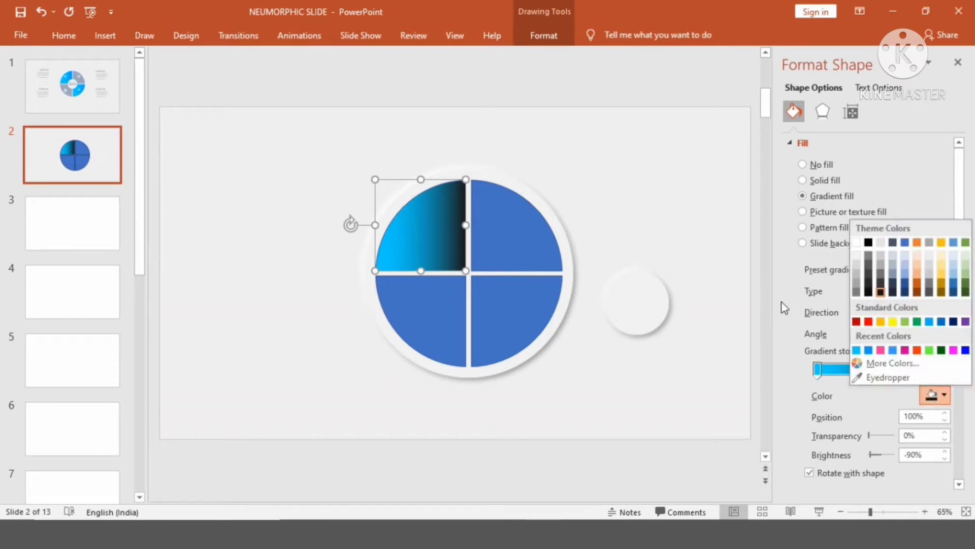
left_click(870, 364)
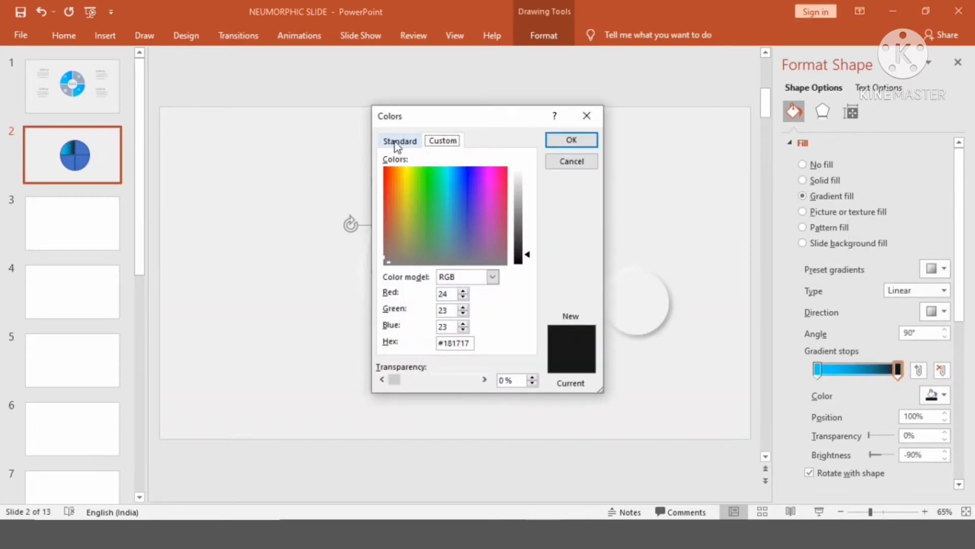
left_click(399, 143)
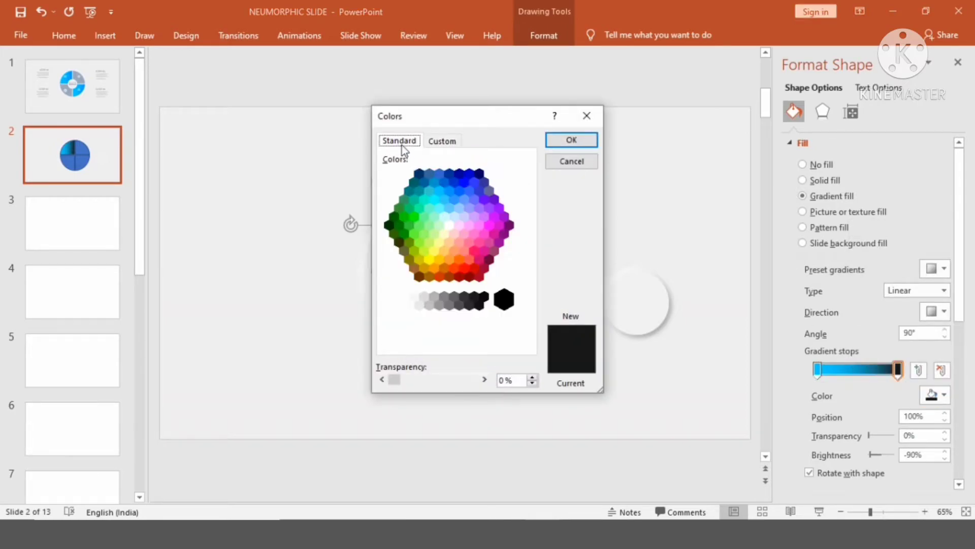
left_click(449, 192)
left_click(554, 141)
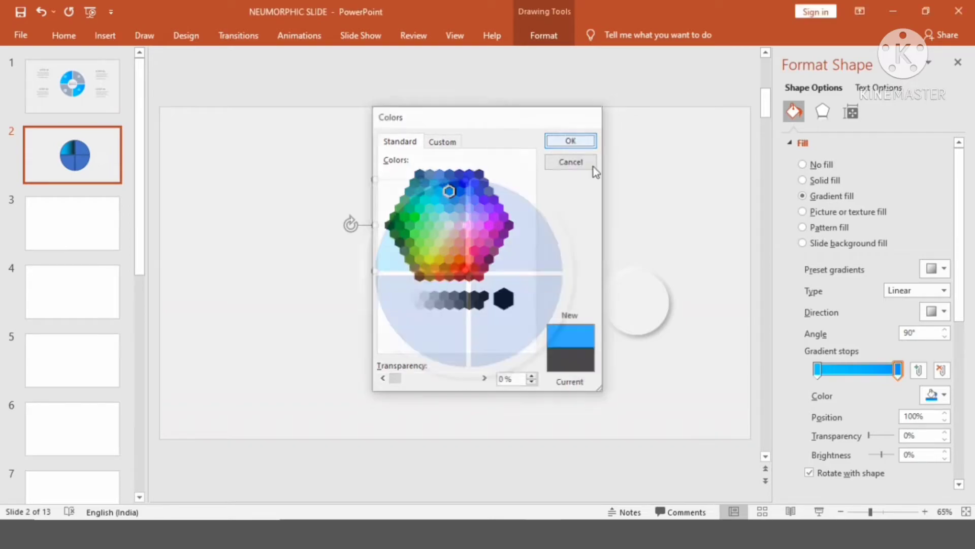
left_click(552, 170)
Remove the top-left quarter's outline
left_click(442, 216)
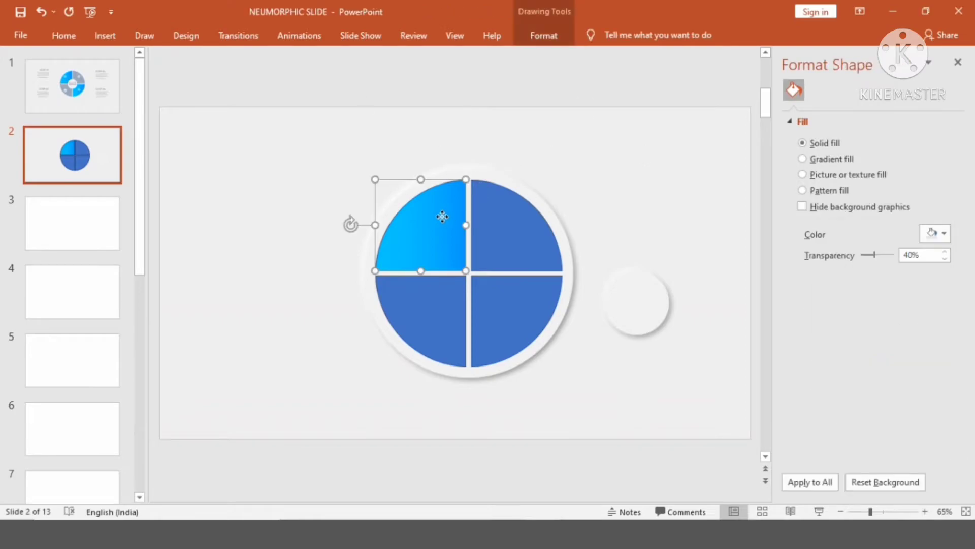
left_click(545, 36)
left_click(374, 74)
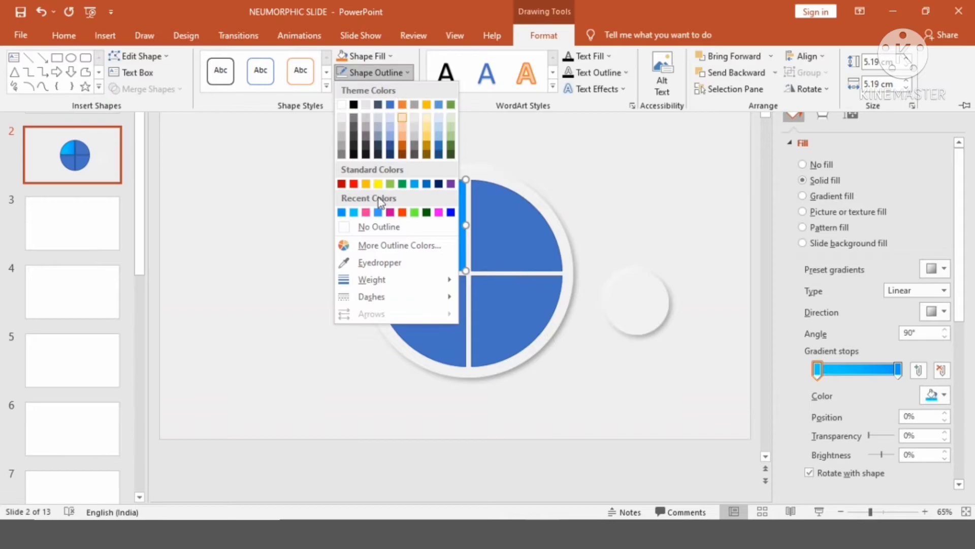
left_click(371, 231)
left_click(591, 166)
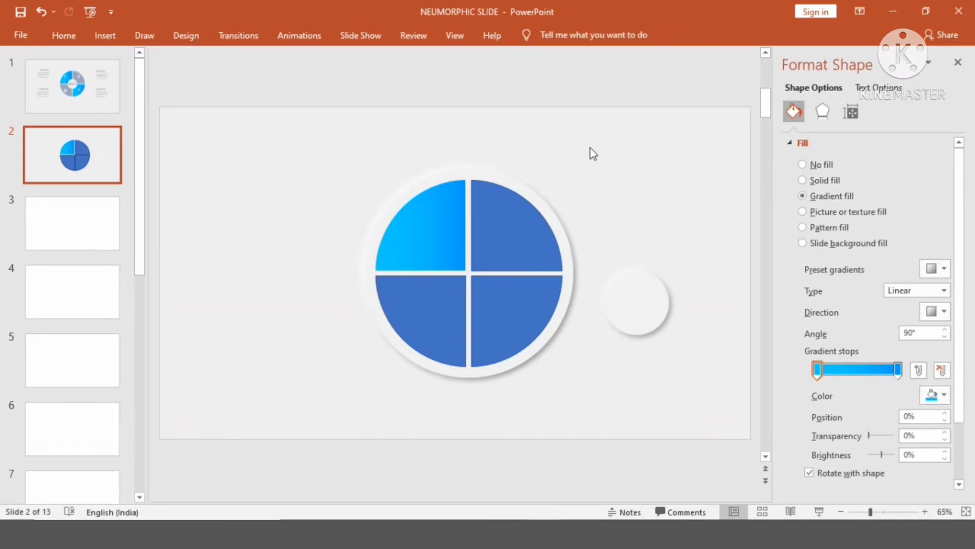
left_click(526, 230)
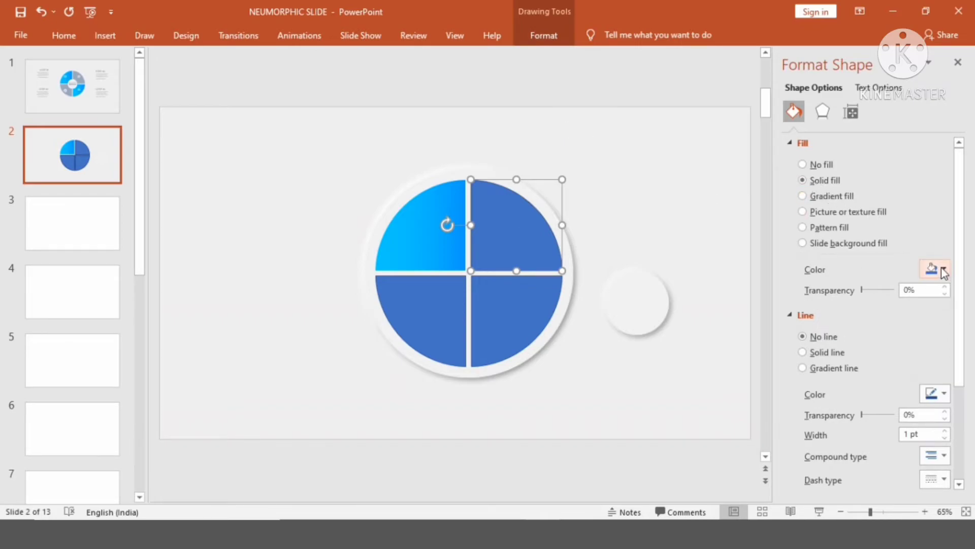
Fill the top-right quarter grey-blue at about 20% transparency with no outline
left_click(937, 269)
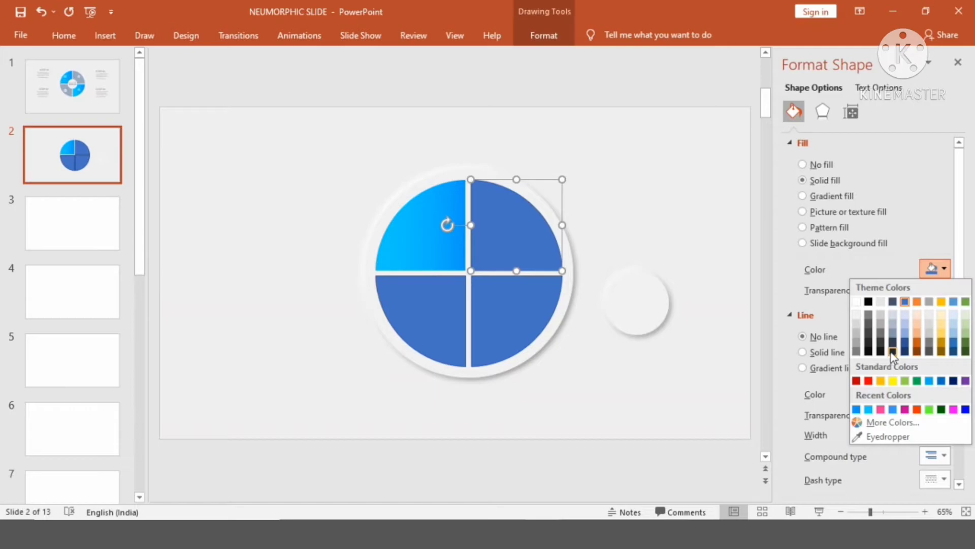
left_click(893, 335)
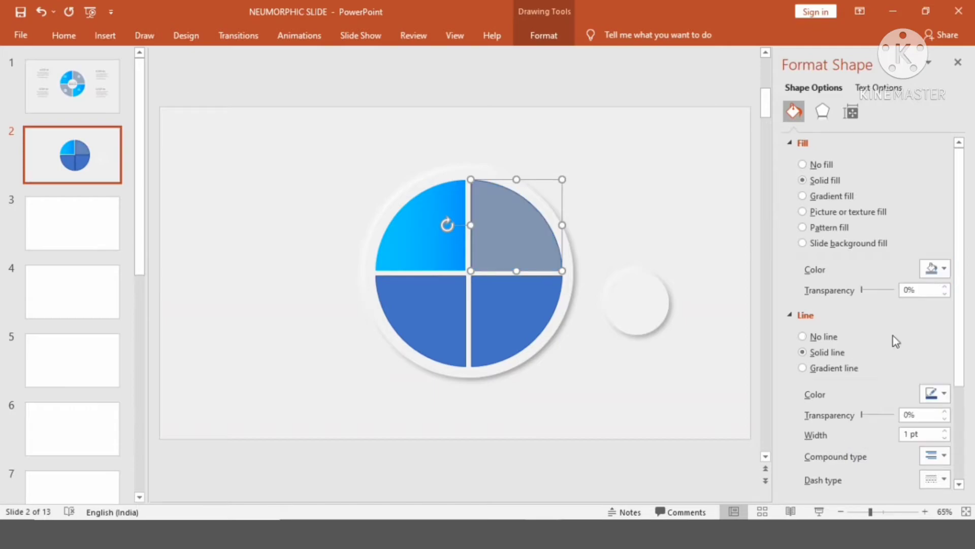
left_click_drag(863, 288, 869, 289)
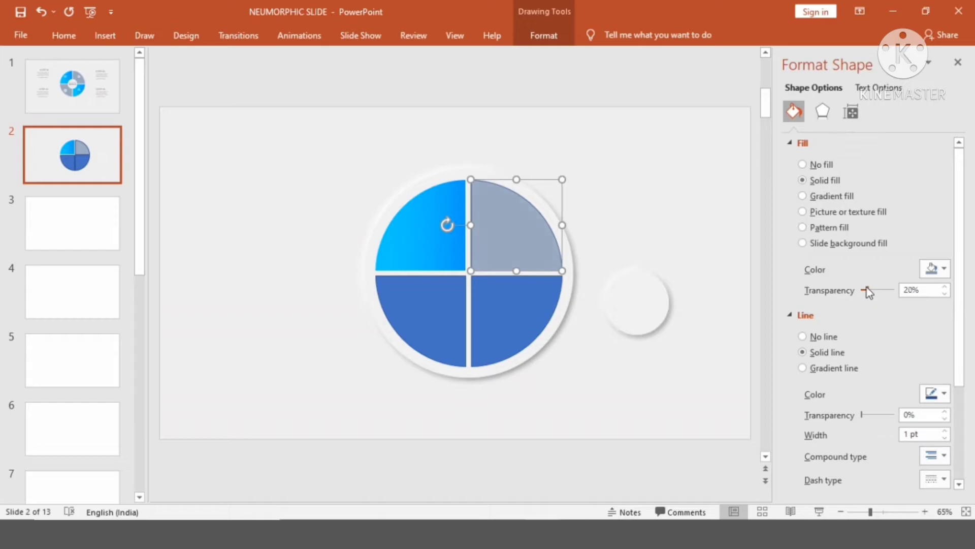
left_click(698, 200)
left_click(488, 219)
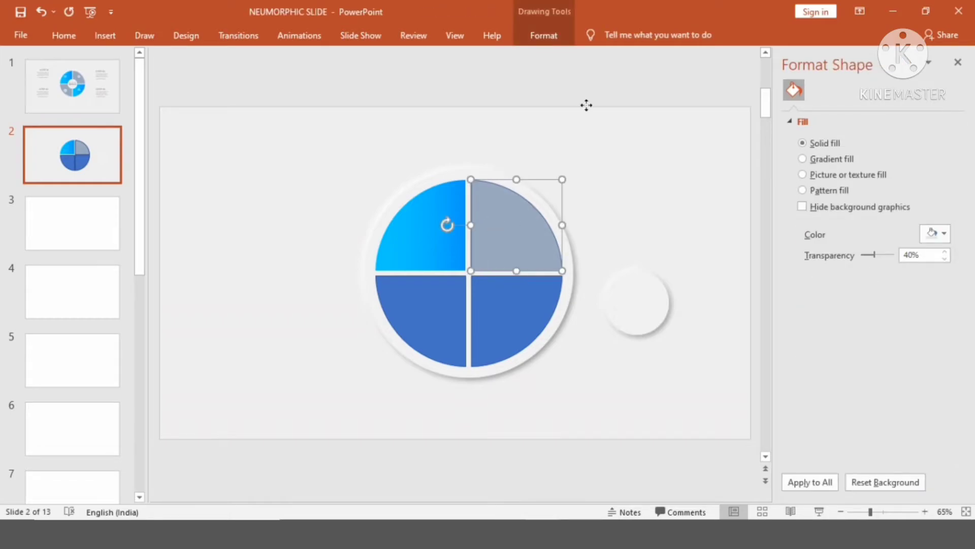
left_click(533, 34)
left_click(373, 72)
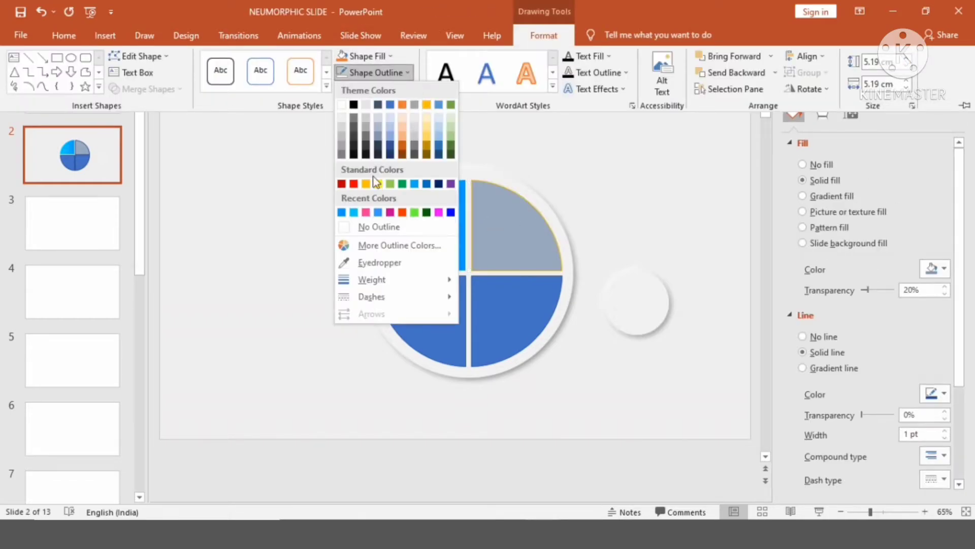
left_click(355, 226)
key("ctrl+F1")
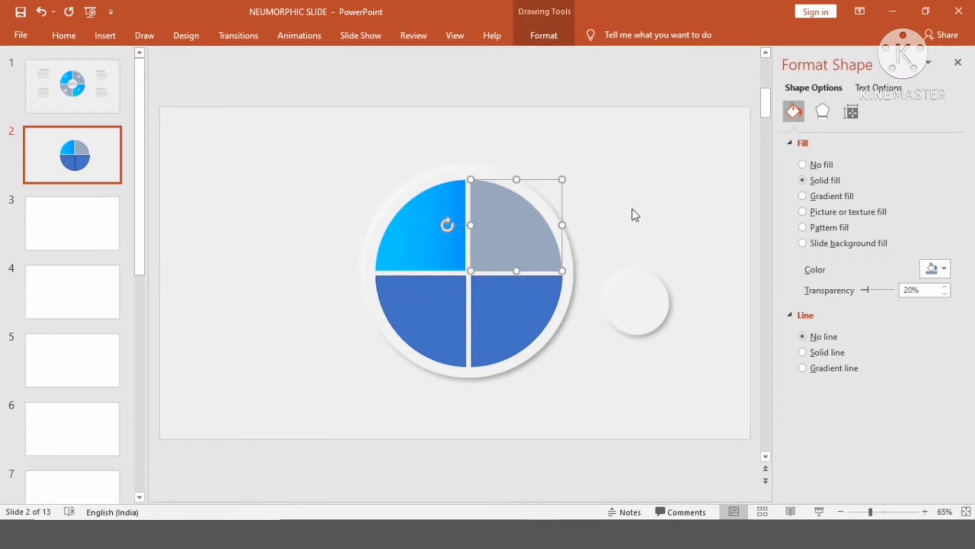
left_click(635, 214)
Give the bottom-right quarter the cyan-blue gradient fill and no outline
left_click(542, 310)
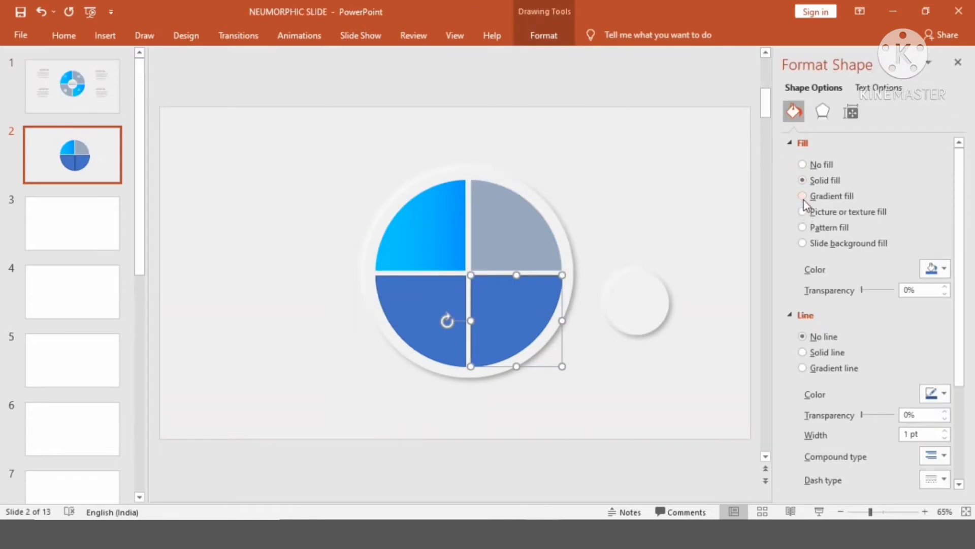
left_click(803, 196)
left_click(660, 227)
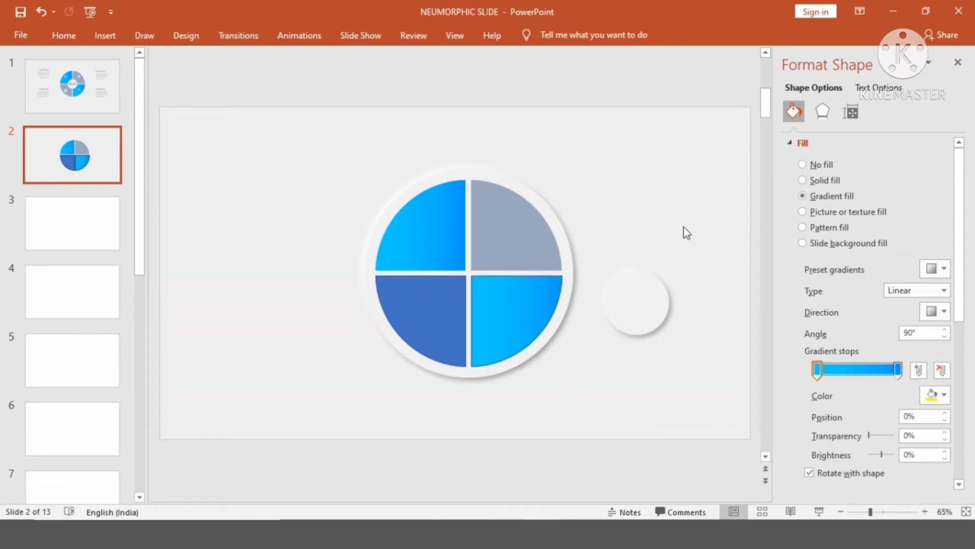
left_click(528, 305)
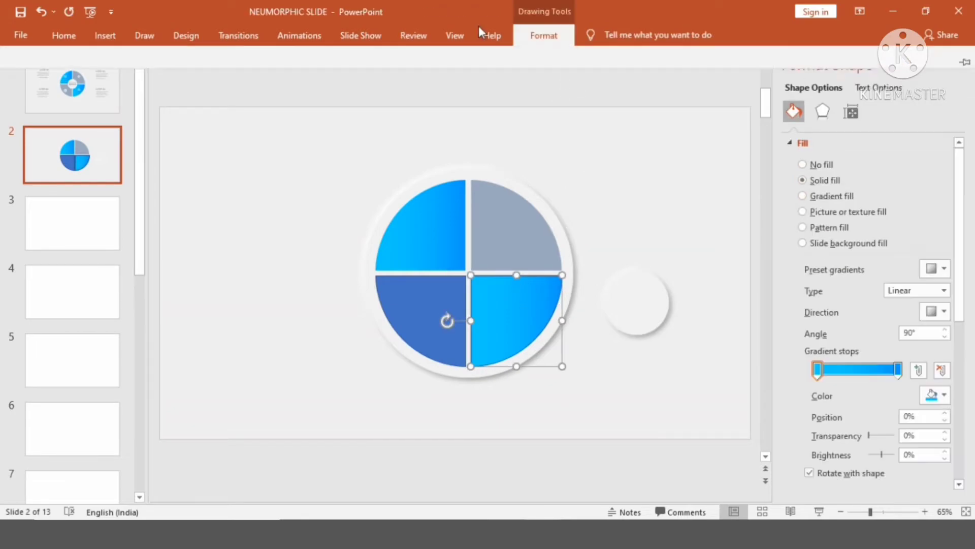
left_click(544, 35)
left_click(382, 72)
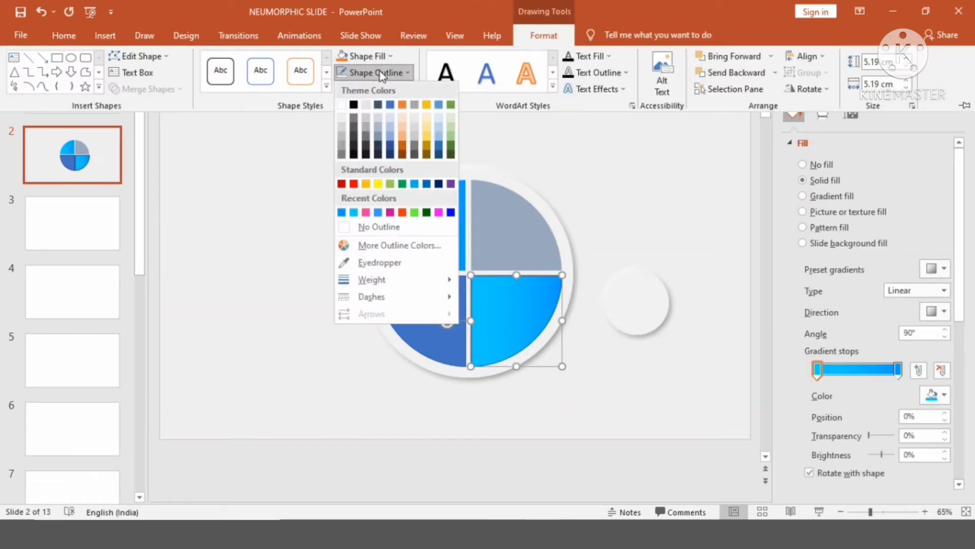
left_click(365, 222)
Fill the bottom-left quarter Blue-Gray Lighter 40% at ~20% transparency and remove its outline
left_click(441, 303)
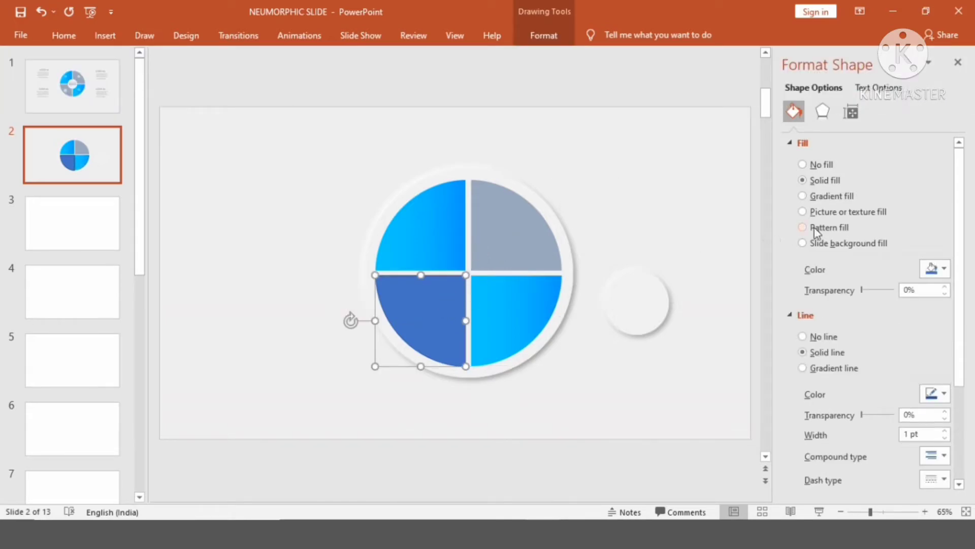
left_click(934, 269)
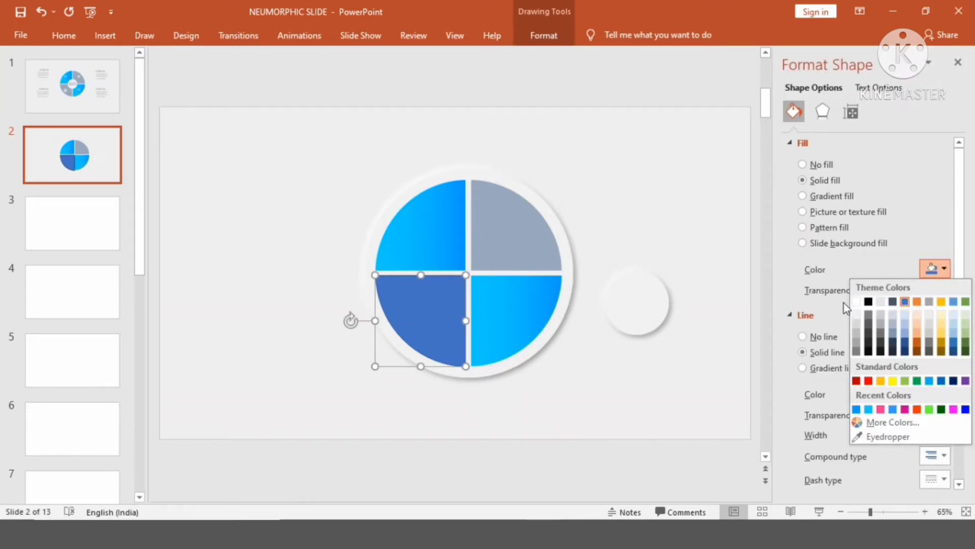
left_click(894, 336)
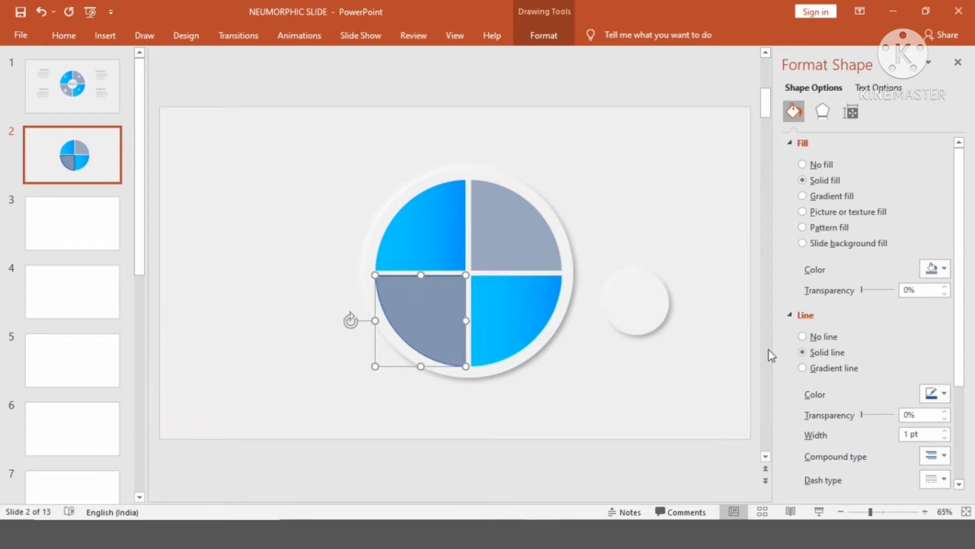
left_click_drag(861, 289, 870, 290)
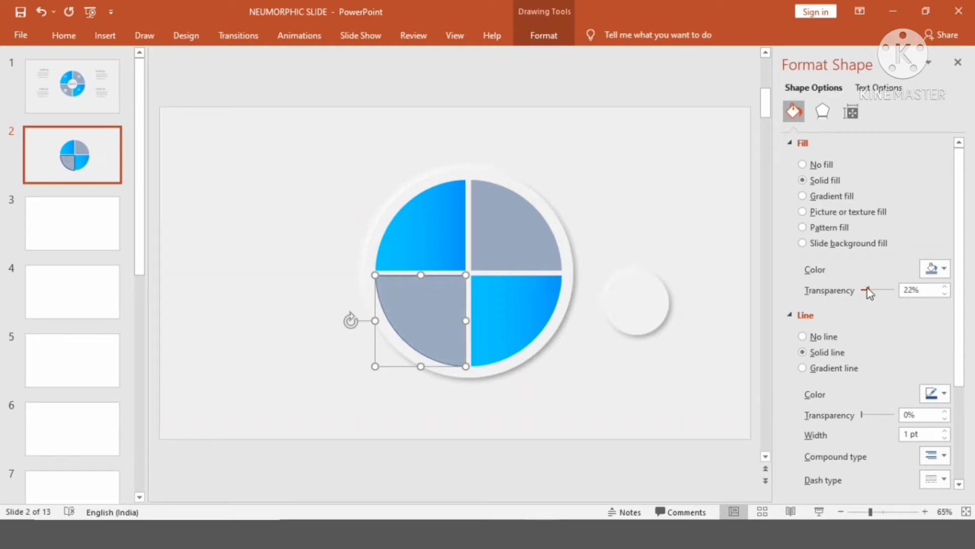
left_click(944, 293)
left_click(655, 176)
left_click(470, 275)
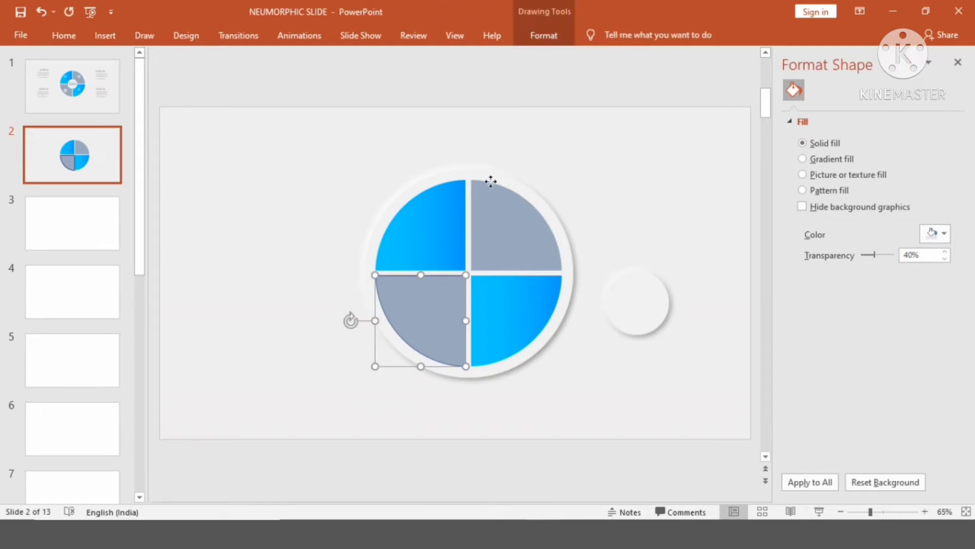
left_click(534, 32)
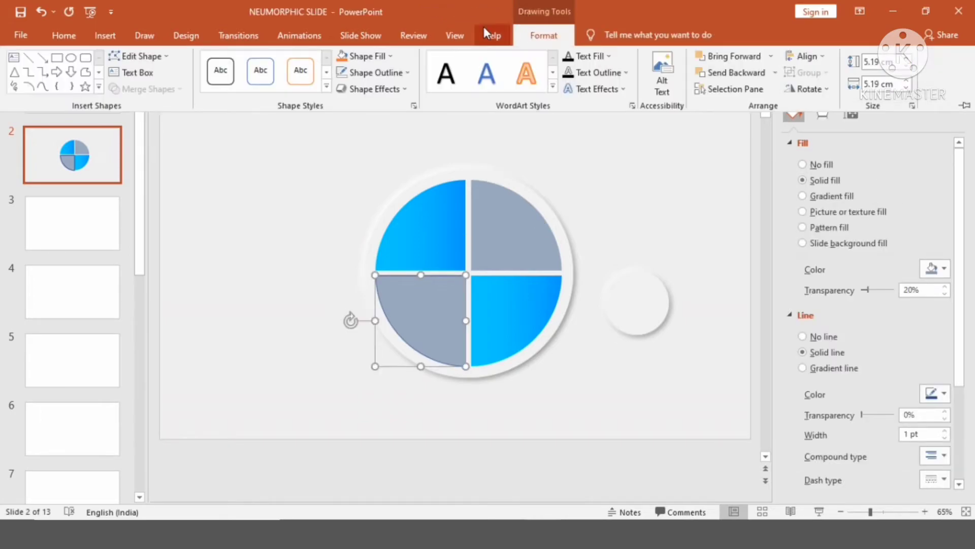
left_click(375, 76)
left_click(368, 224)
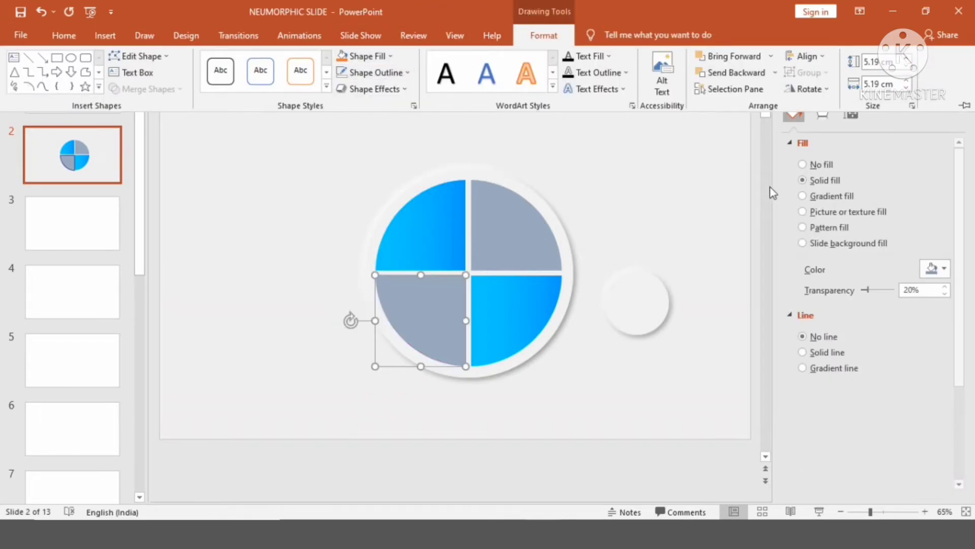
left_click(727, 193)
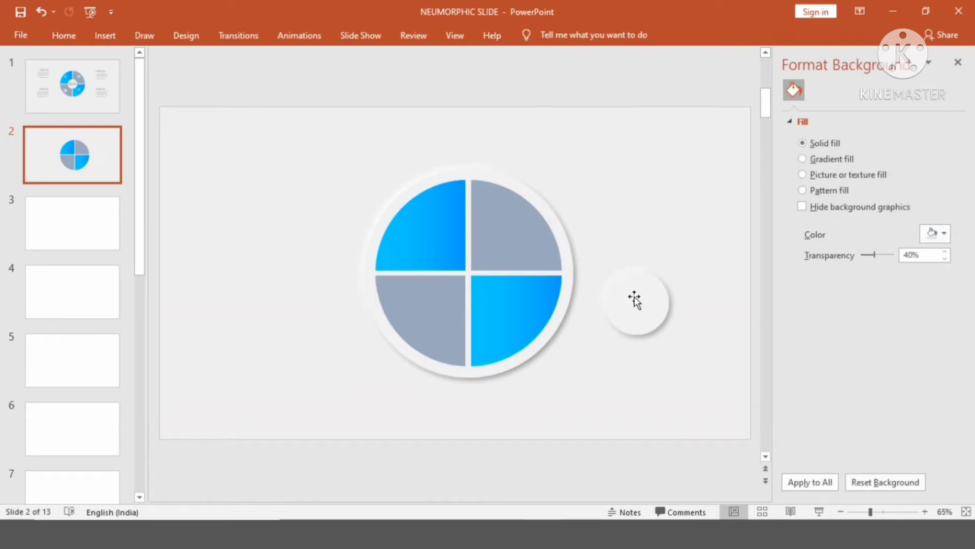
Centre the small soft circle over the disc's four quarters to form a ring
mouse_move(633, 299)
left_mouse_down()
mouse_move(624, 252)
mouse_move(468, 272)
left_mouse_up()
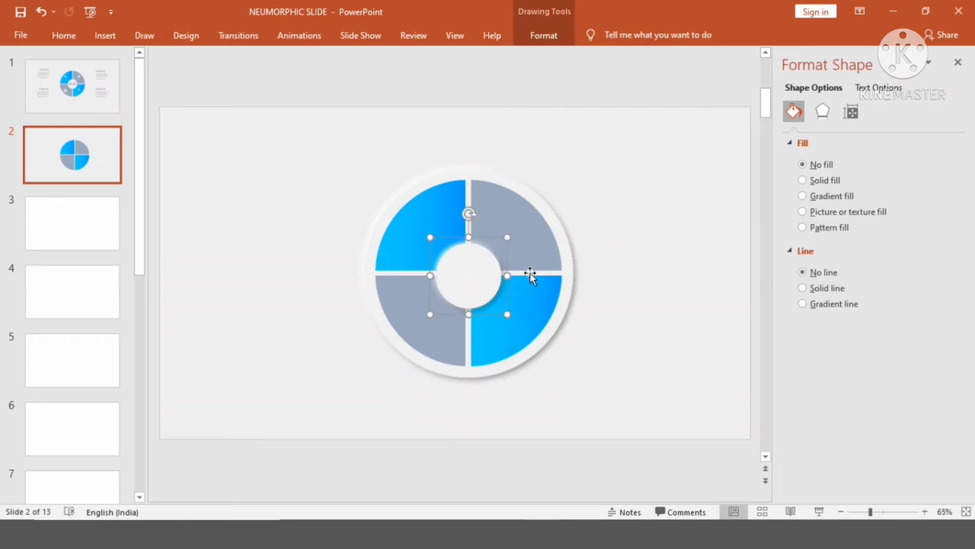
left_click(590, 146)
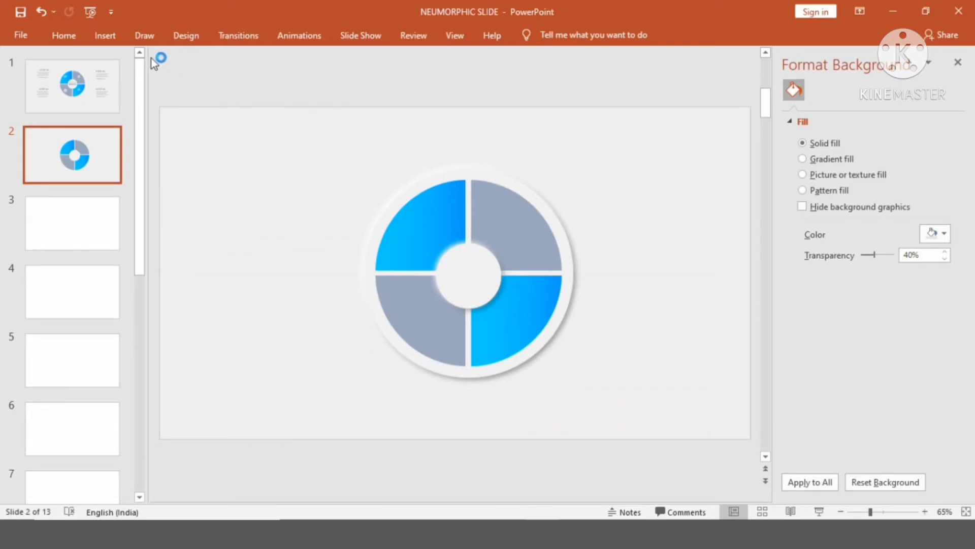
Insert the first person icon from the People section of the icon library
left_click(104, 36)
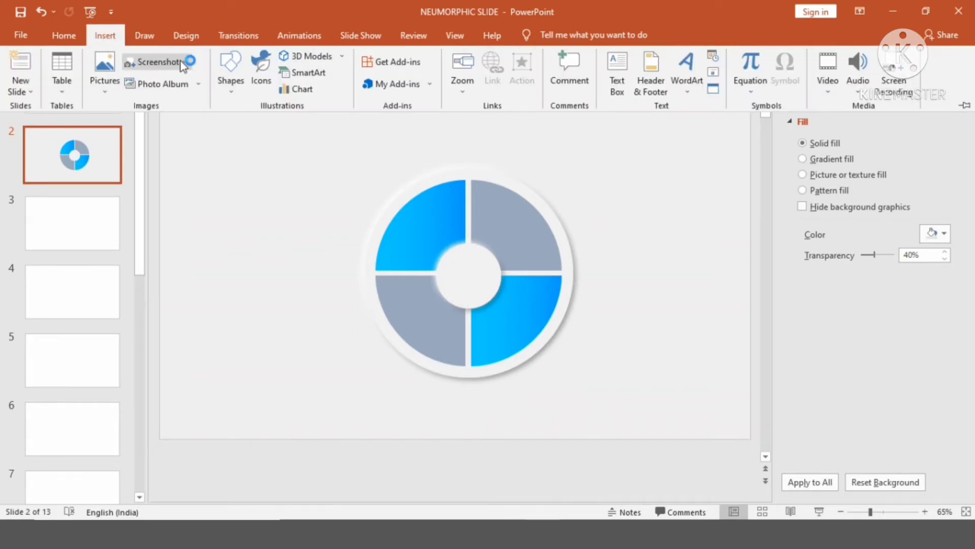
left_click(257, 78)
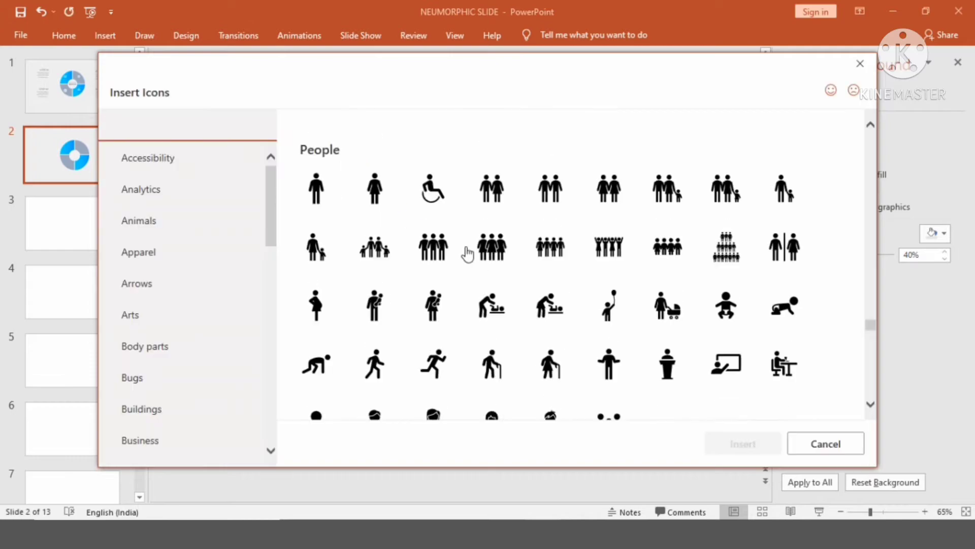
scroll(463, 254, "down", 3)
scroll(464, 254, "down", 2)
scroll(462, 254, "up", 1)
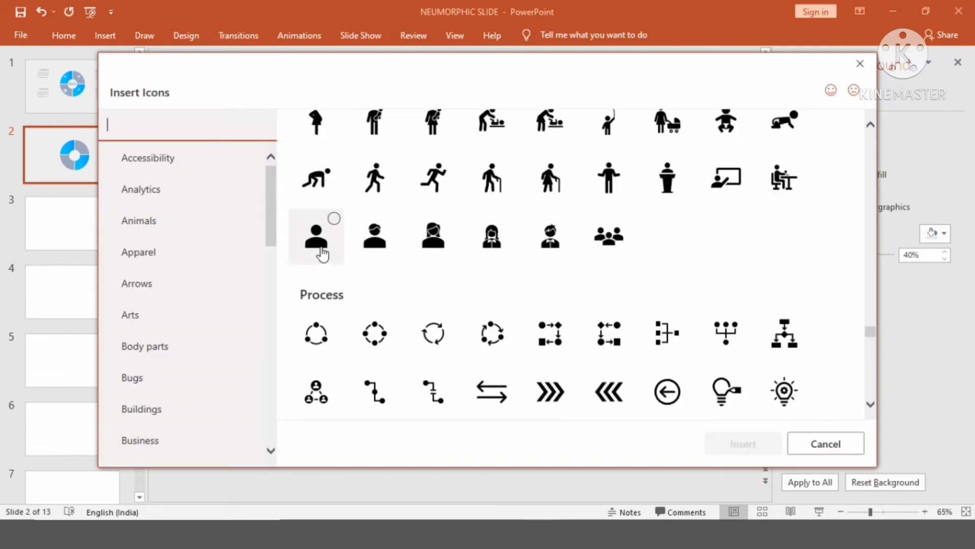
left_click(323, 253)
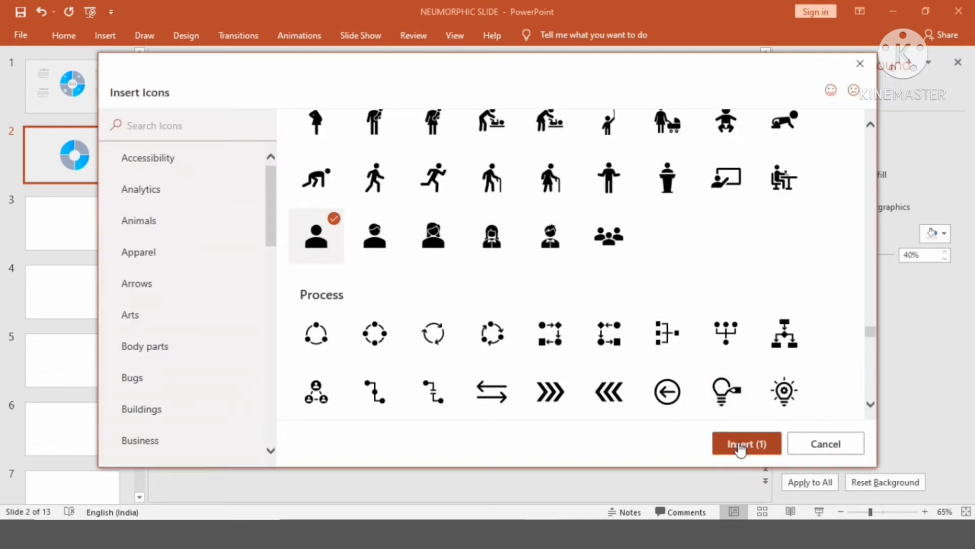
left_click(743, 445)
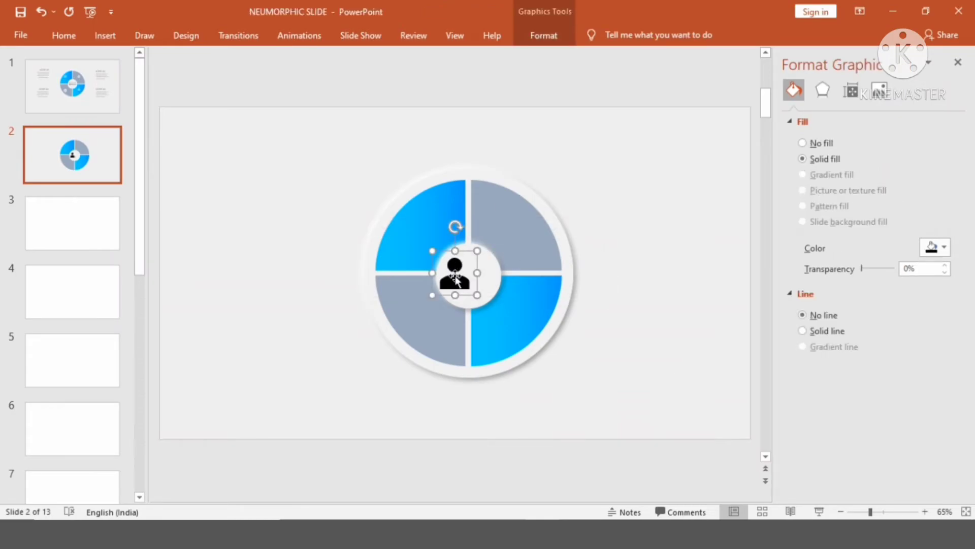
Move the person icon into the lower-right quarter and shrink it to 1.5 cm square
left_click_drag(455, 278, 521, 309)
left_click(544, 35)
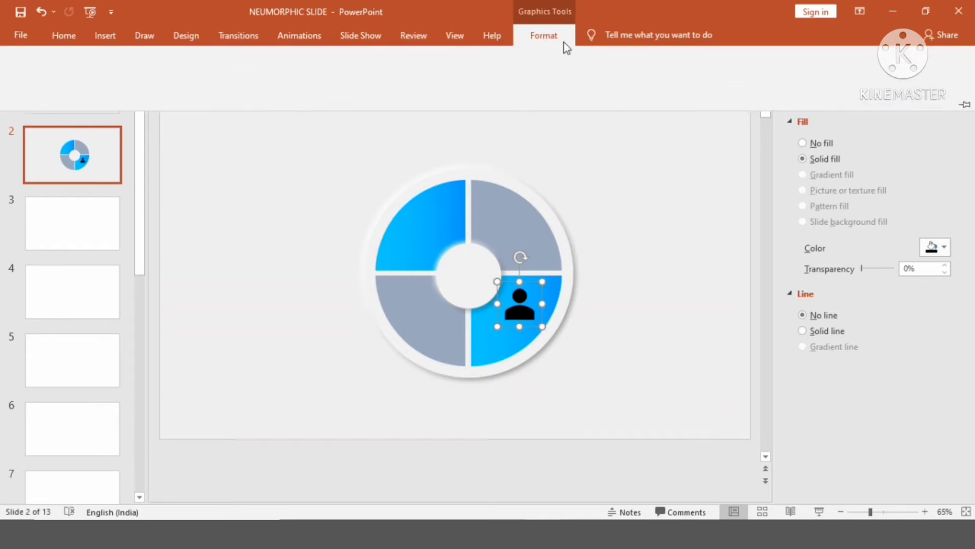
left_click(890, 88)
left_click(890, 88)
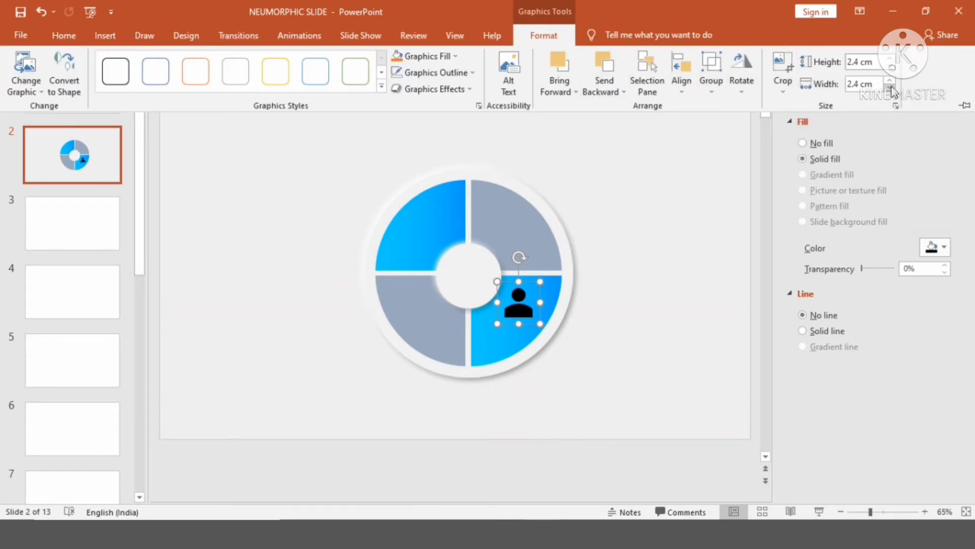
left_click(891, 88)
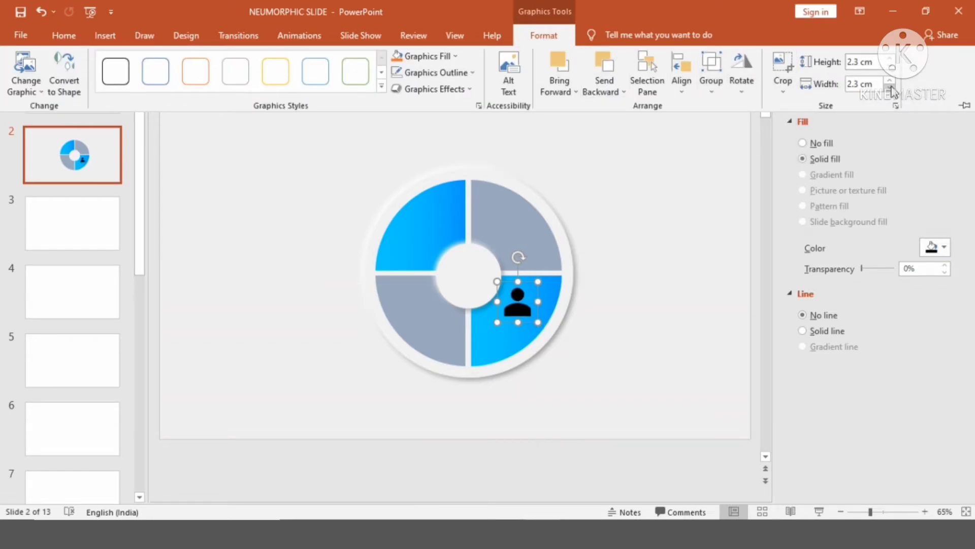
left_click(890, 87)
left_click(890, 88)
left_click(891, 88)
left_click(891, 88)
left_click(891, 87)
left_click(891, 88)
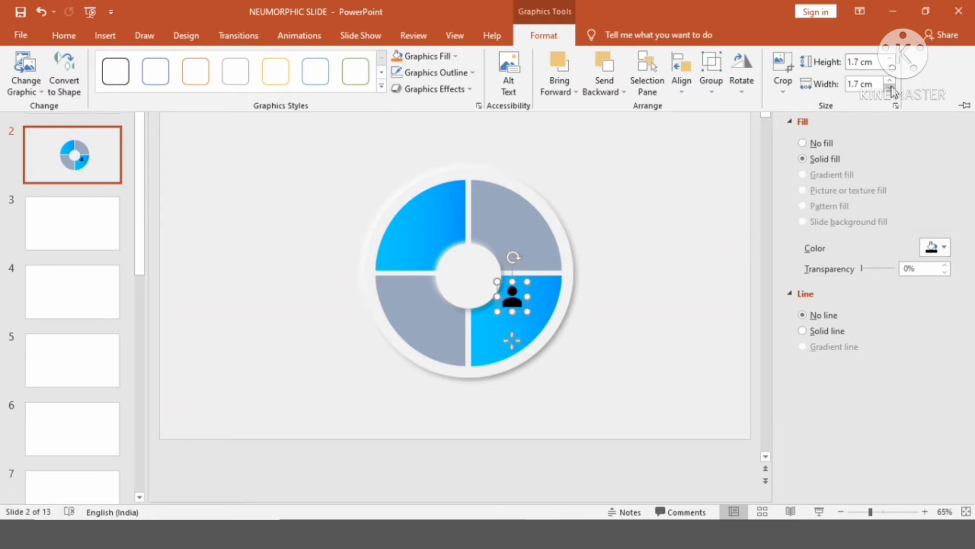
left_click(891, 87)
left_click(891, 88)
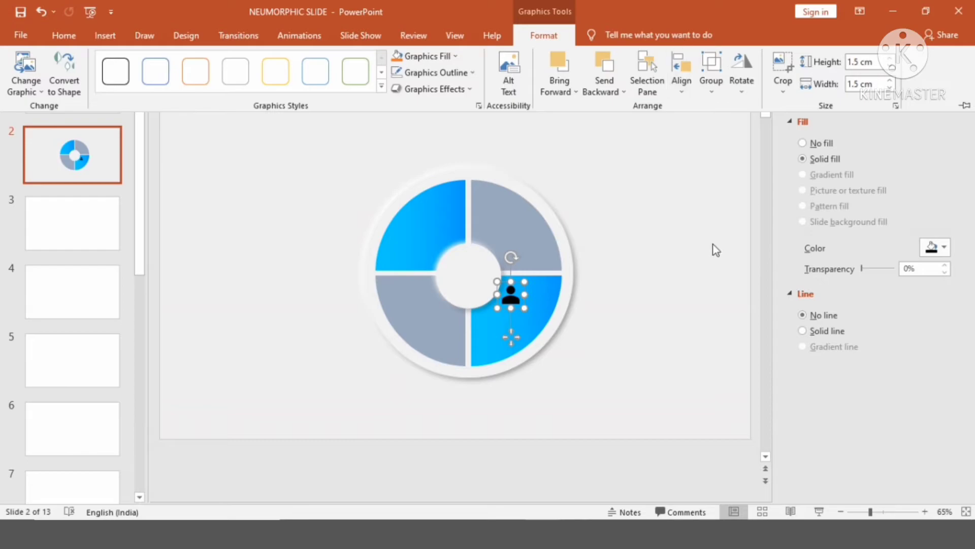
key("ctrl+F1")
Make the person icon white with a 3 pt outline
left_click(615, 292)
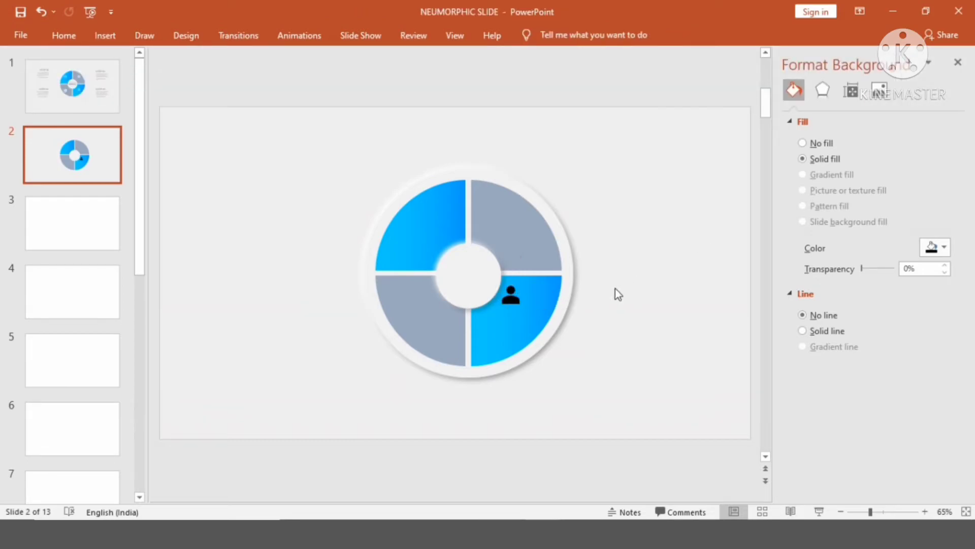
left_click(511, 298)
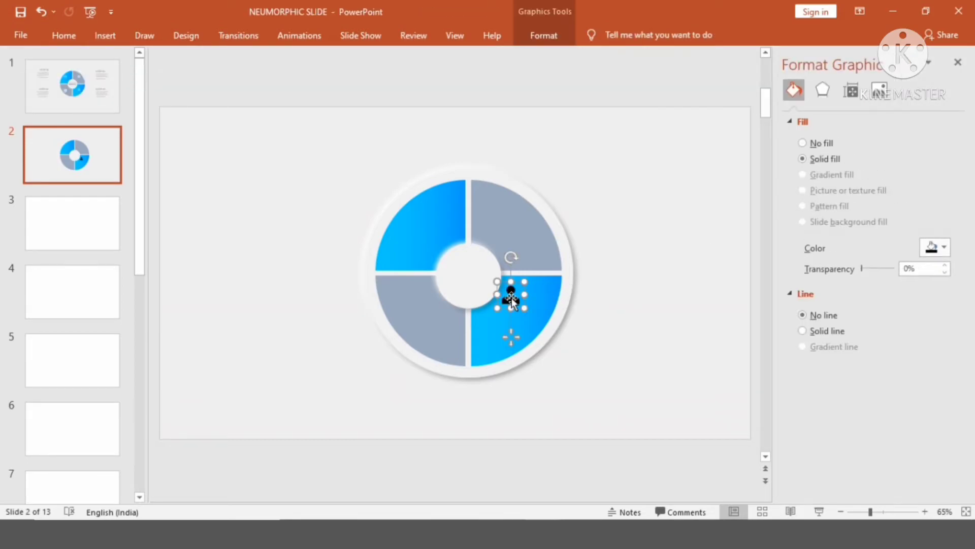
left_click(940, 251)
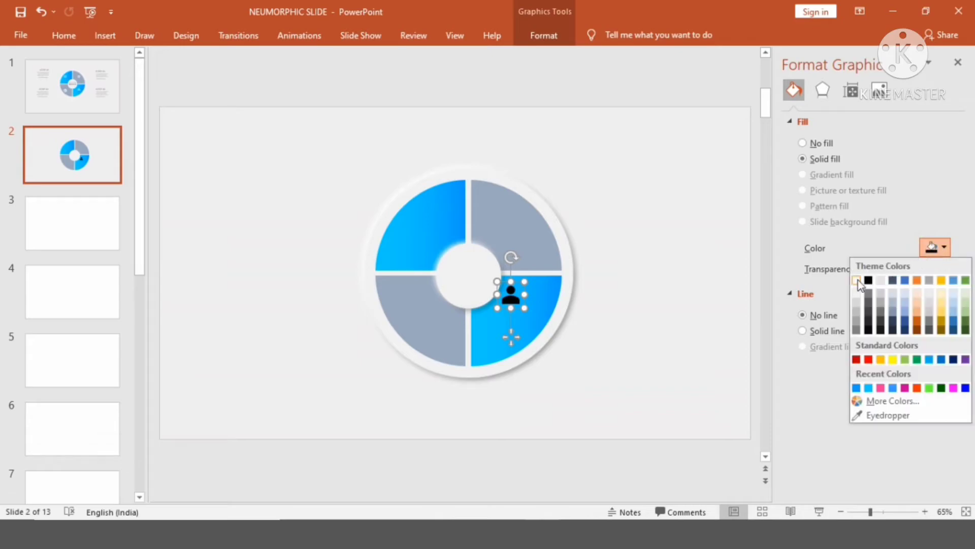
left_click(857, 281)
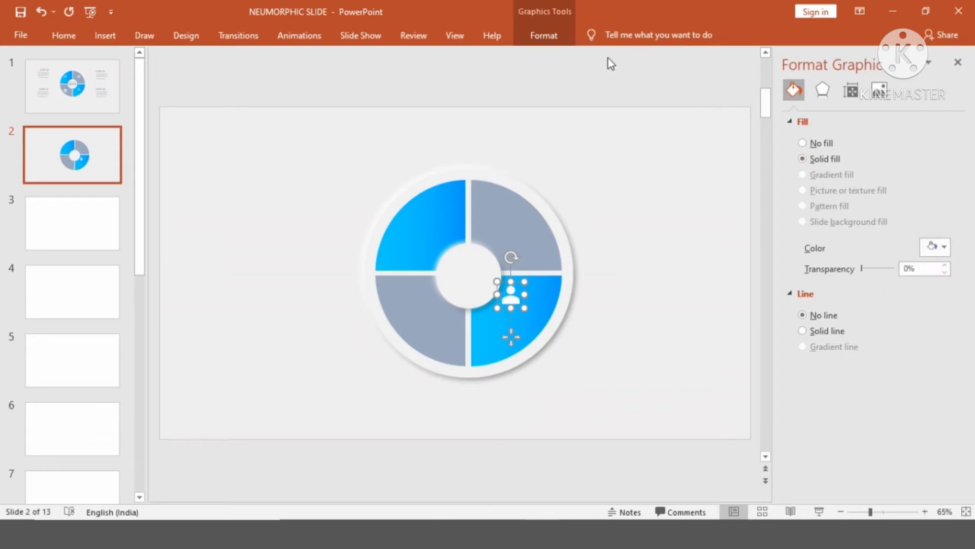
left_click(540, 37)
left_click(445, 73)
mouse_move(449, 280)
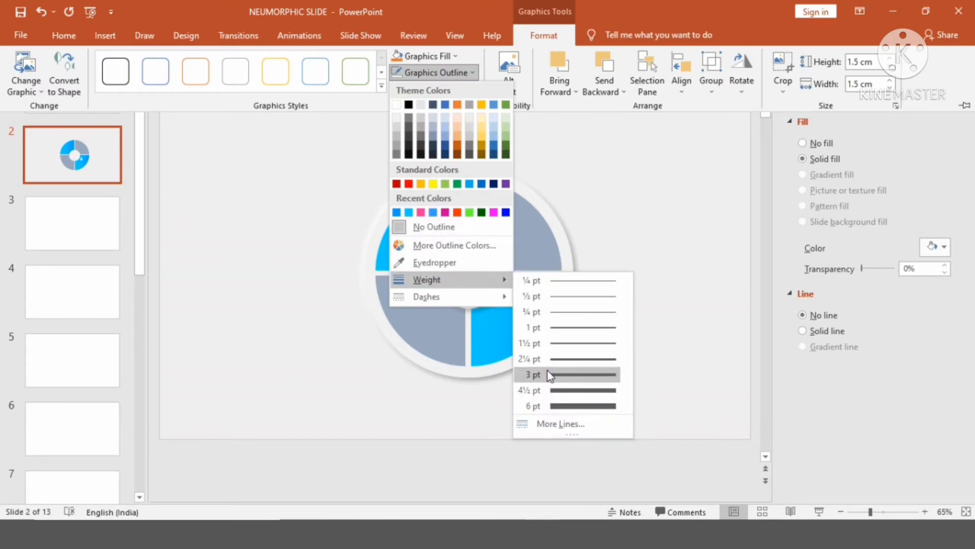
left_click(550, 374)
Remove the icon's fill, make its outline white, and nudge it deeper into the quarter
left_click(443, 57)
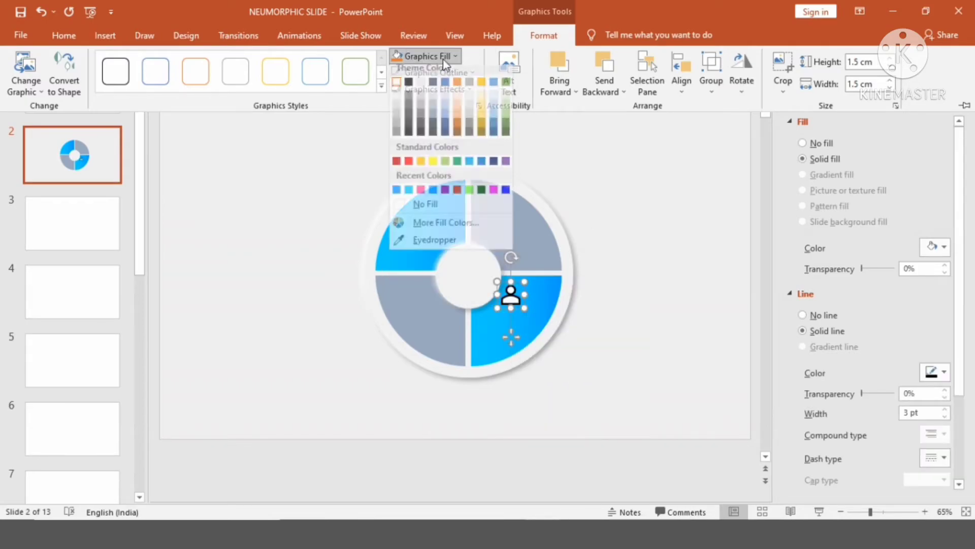
left_click(442, 59)
left_click(441, 57)
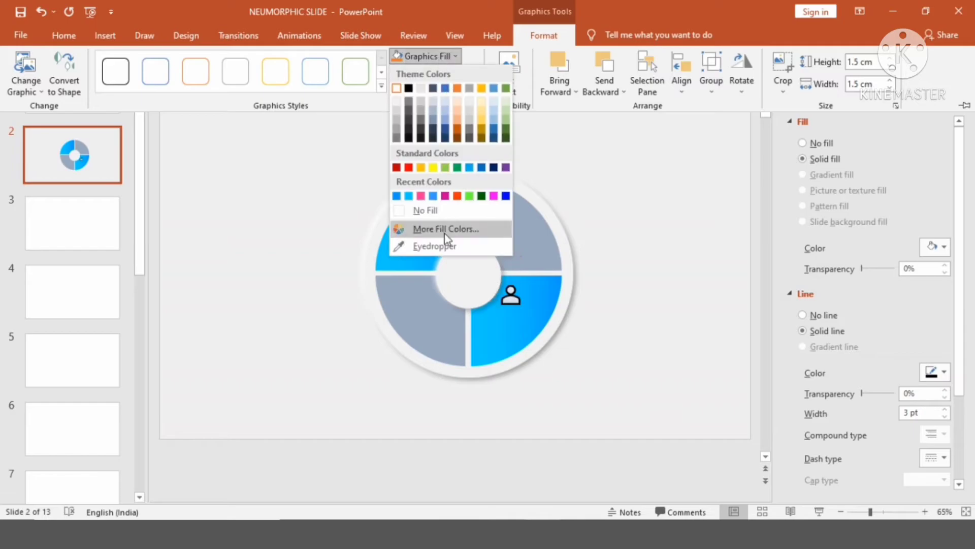
left_click(431, 209)
left_click(936, 323)
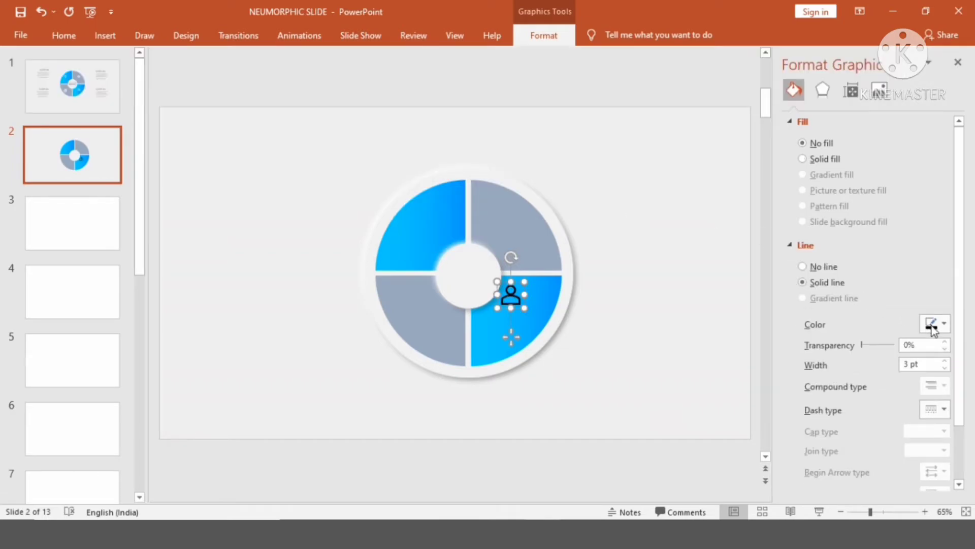
left_click(856, 356)
left_click(727, 312)
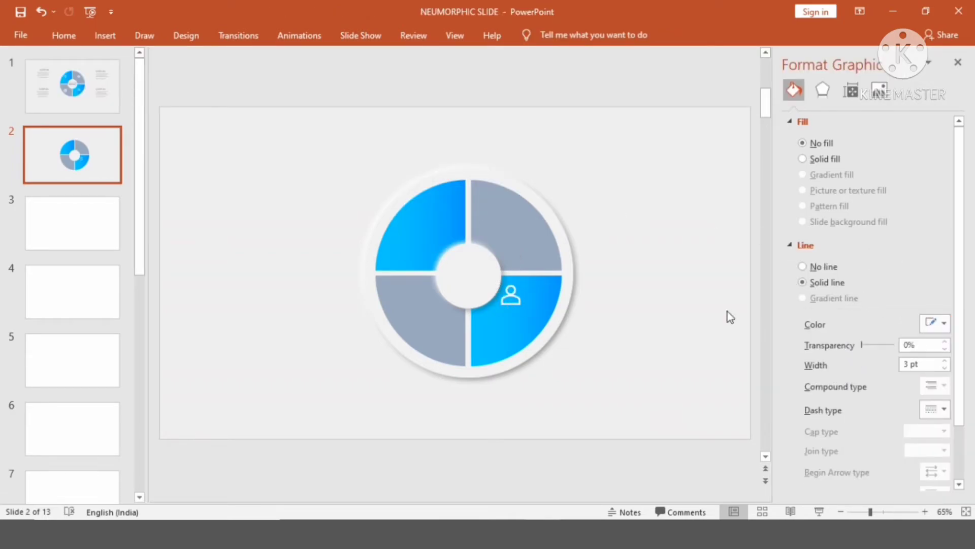
left_click_drag(508, 300, 518, 321)
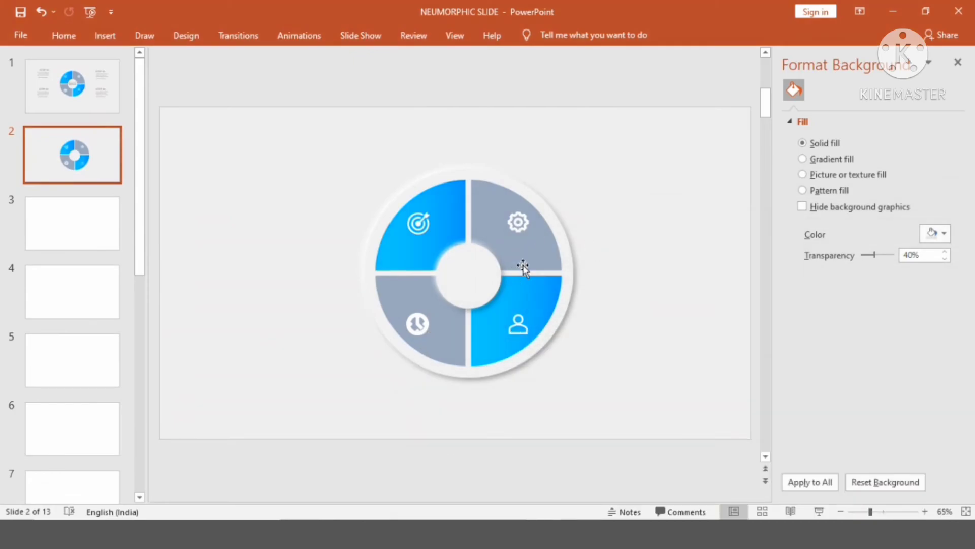
Select and copy the $678,32 centre label on slide 1
left_click(117, 108)
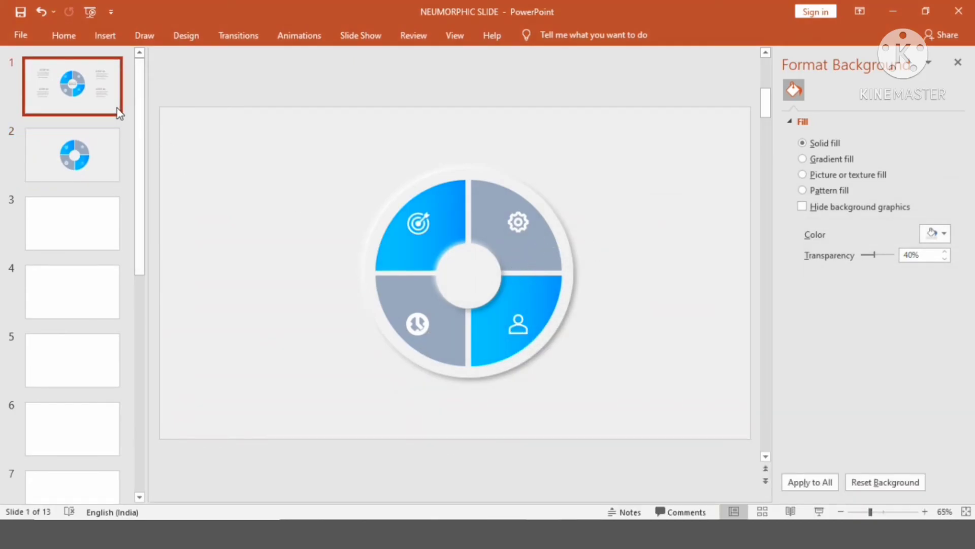
left_click(447, 249)
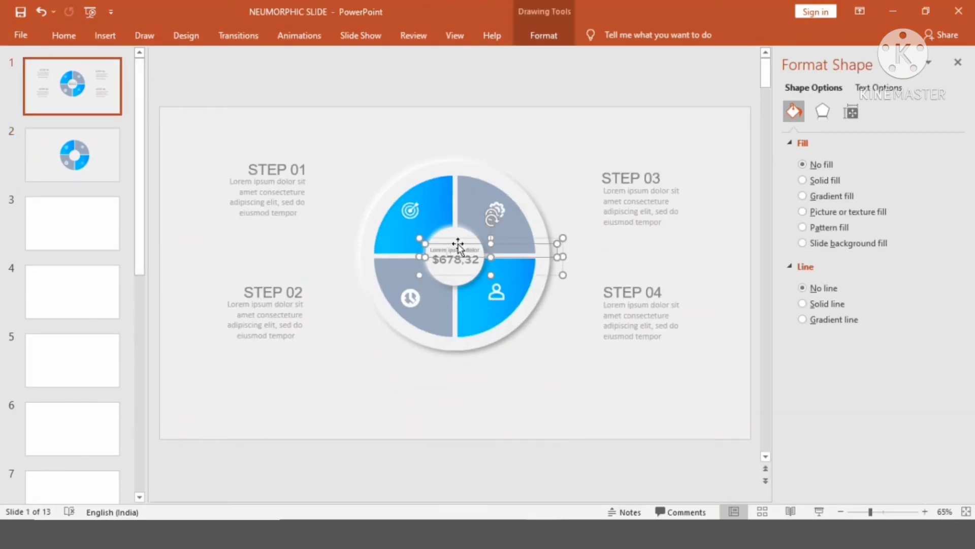
left_click(460, 238)
key("ctrl+z")
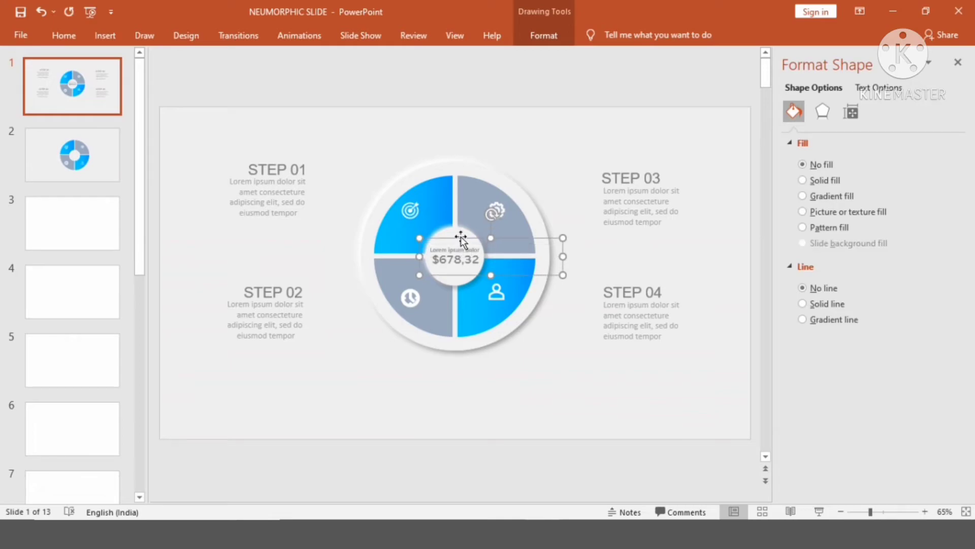
Paste the label onto slide 2 and centre it in the disc's middle hole
left_click(108, 146)
left_click(455, 277)
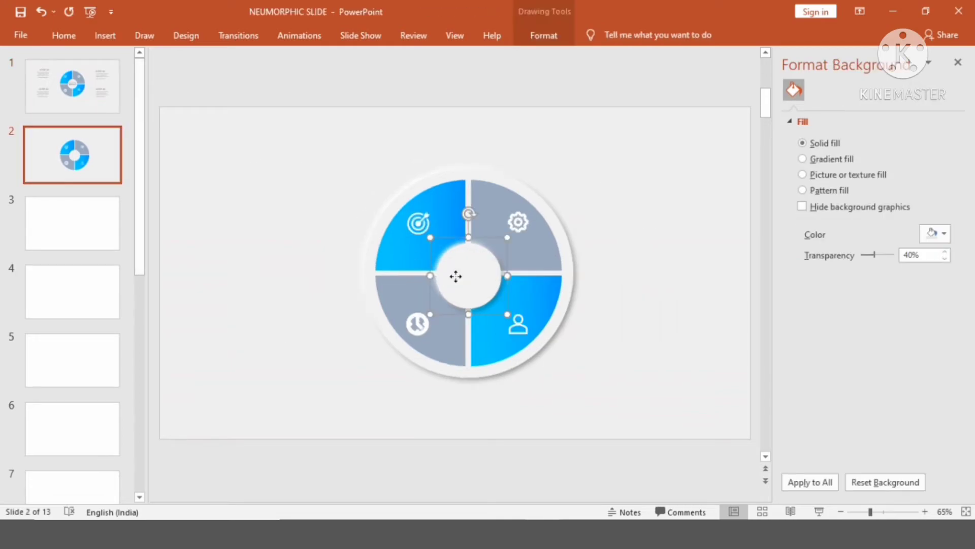
key("ctrl+v")
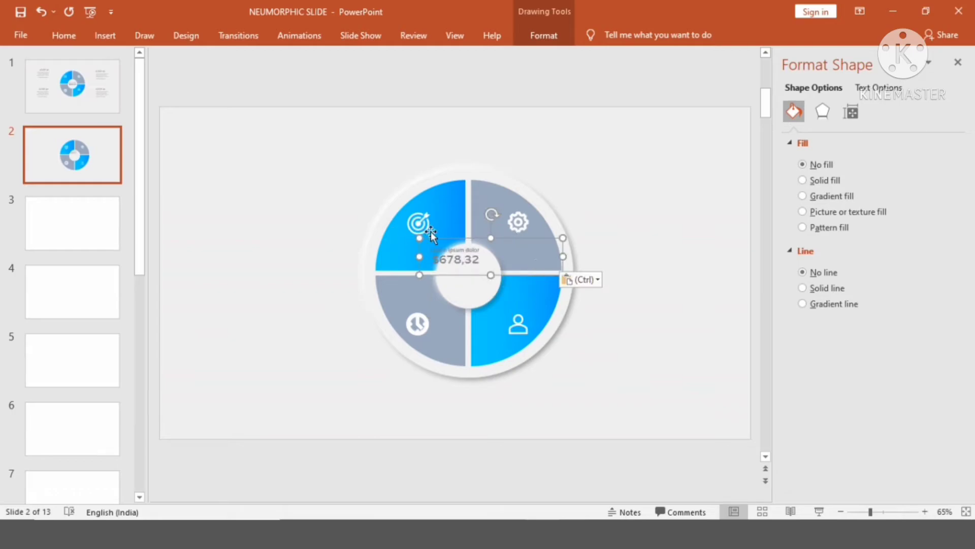
left_click_drag(446, 235, 463, 258)
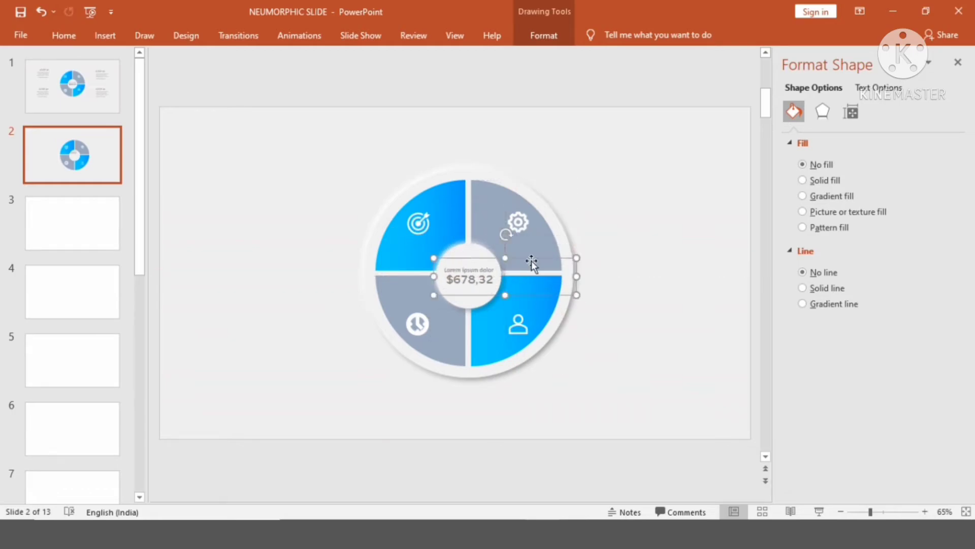
left_click(682, 261)
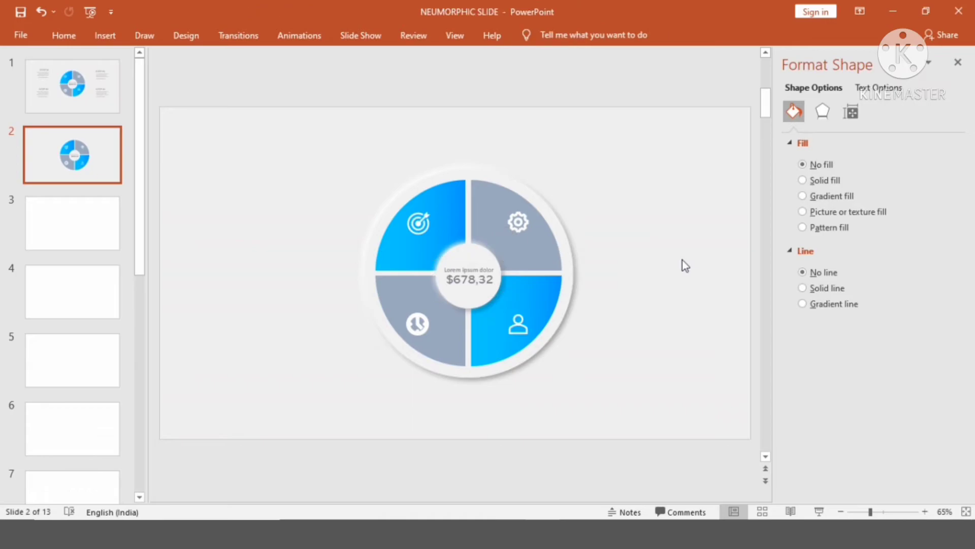
left_click(467, 284)
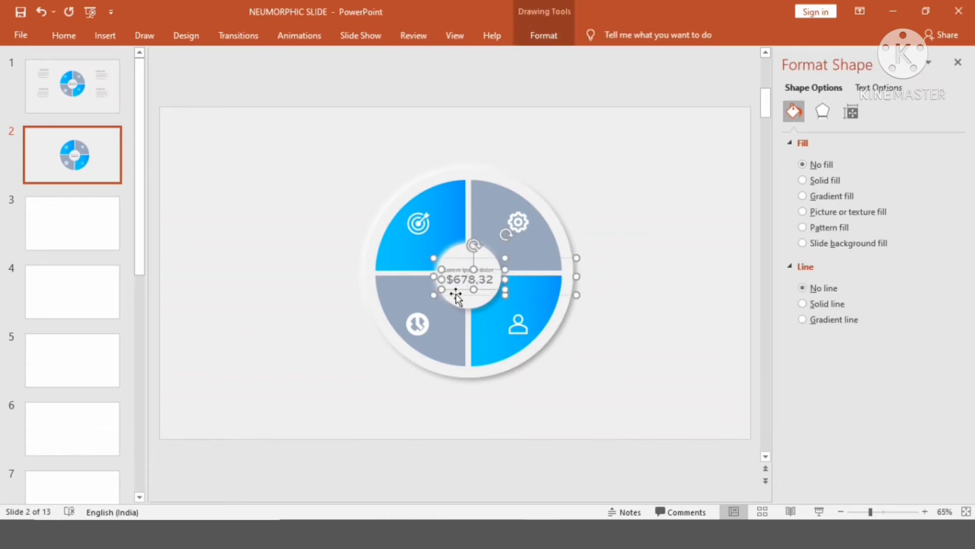
left_click_drag(456, 297, 455, 292)
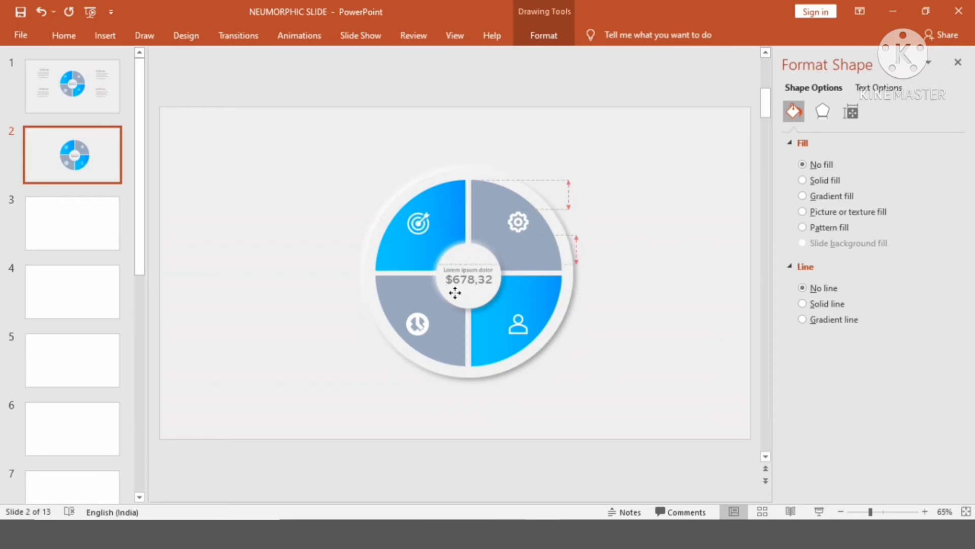
left_click(638, 320)
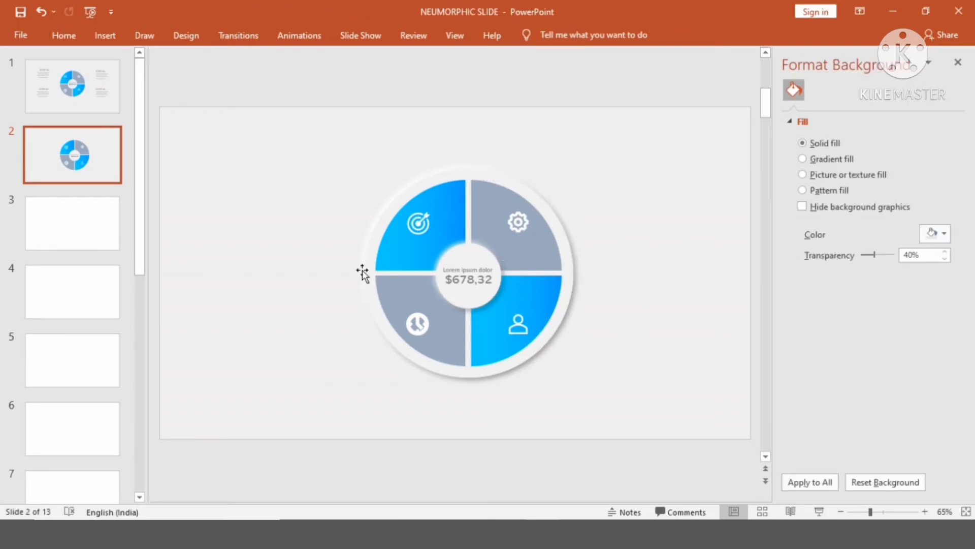
left_click(102, 98)
Select the STEP 01 to STEP 04 text blocks on slide 1
left_click(311, 193)
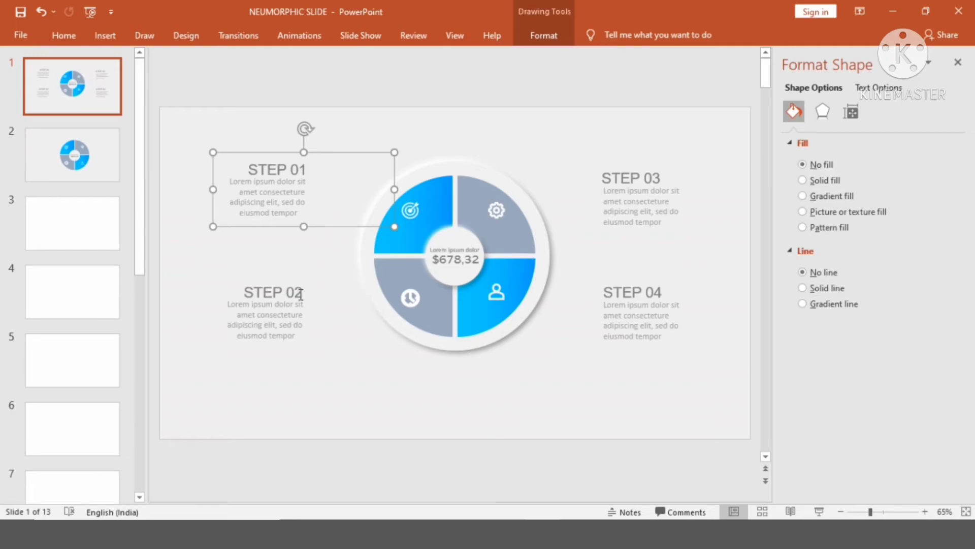
left_click(270, 310, "shift")
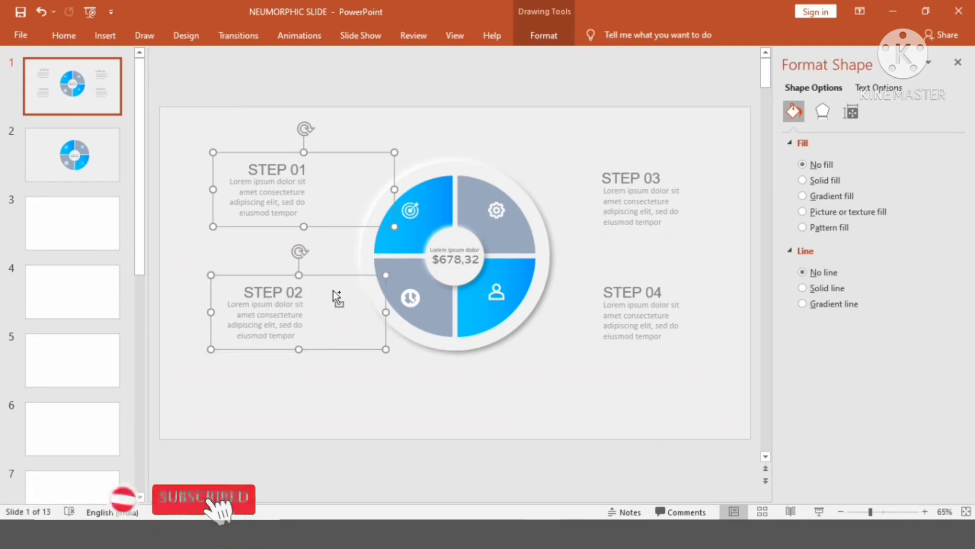
left_click(608, 189, "shift")
left_click(632, 290, "shift")
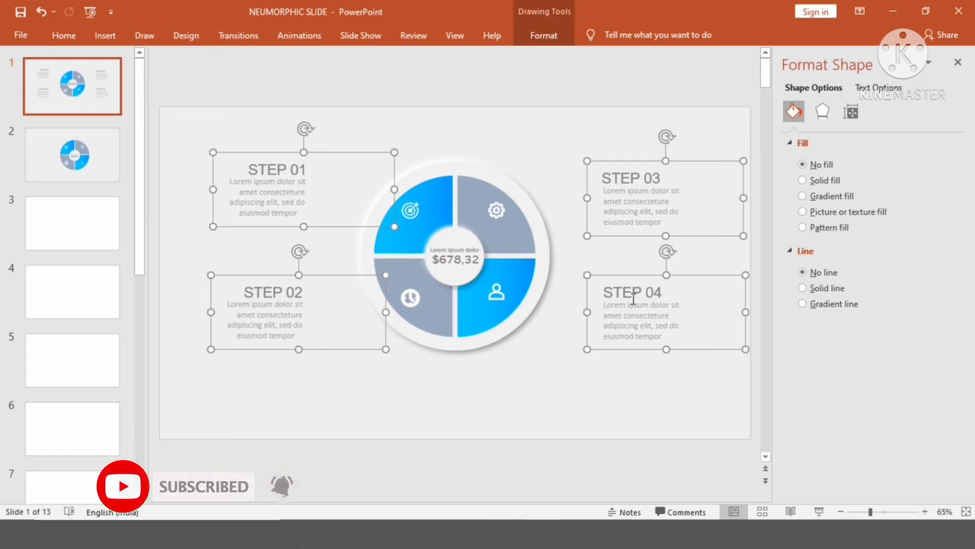
Paste the STEP blocks onto slide 2 and move the whole disc up-left between them
left_click(118, 149)
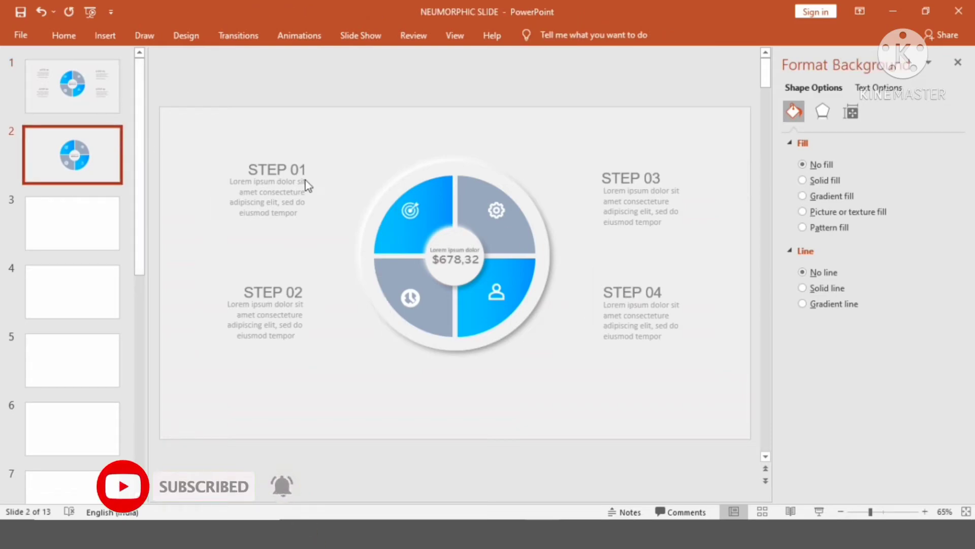
key("ctrl+v")
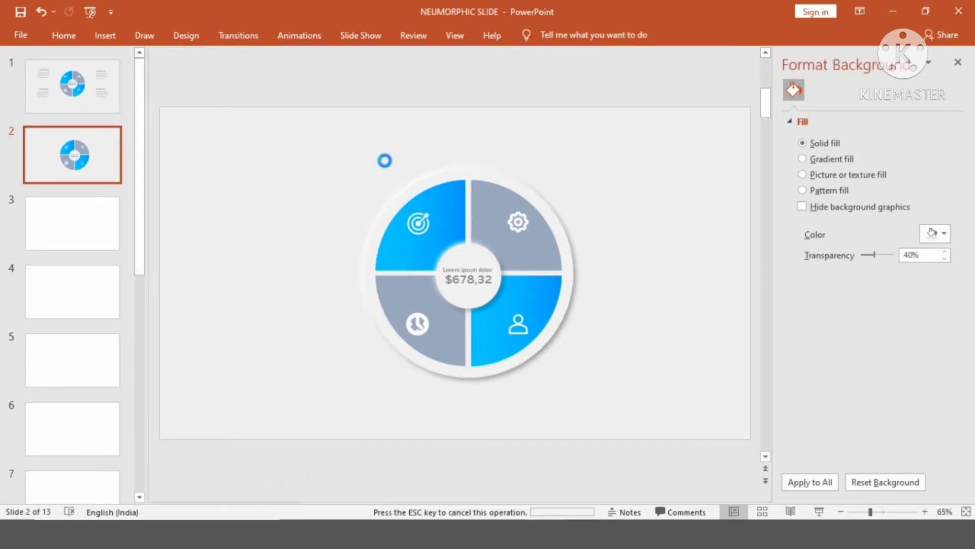
left_click(551, 185)
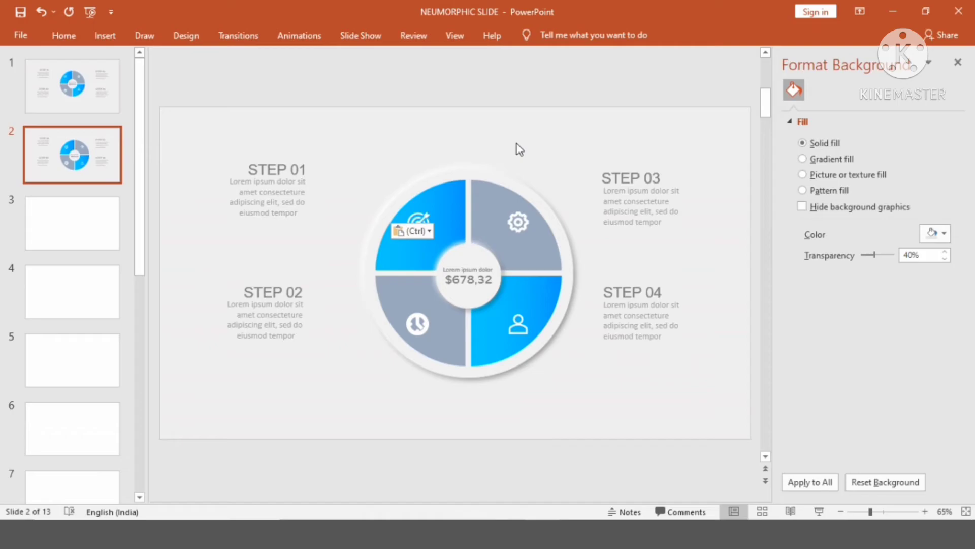
left_click_drag(329, 113, 653, 493)
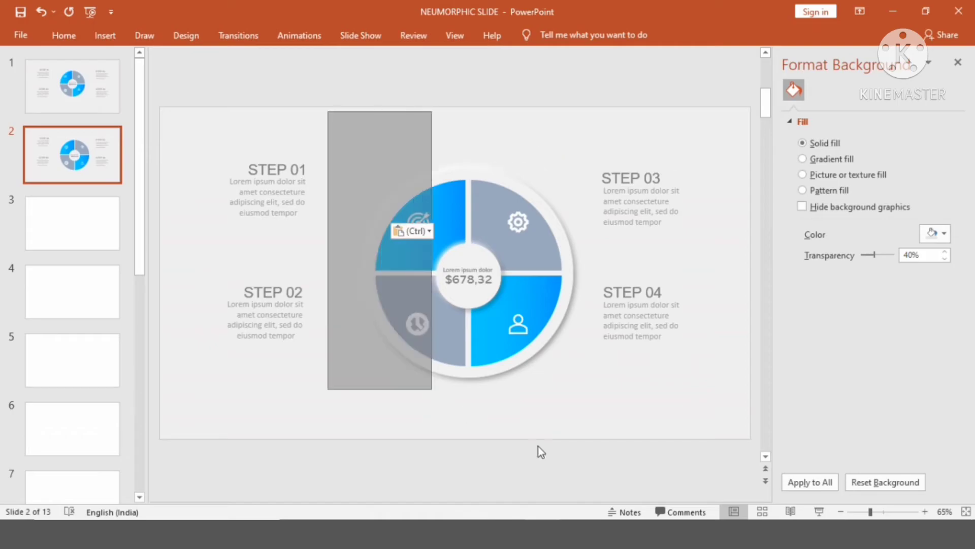
left_click_drag(445, 389, 438, 364)
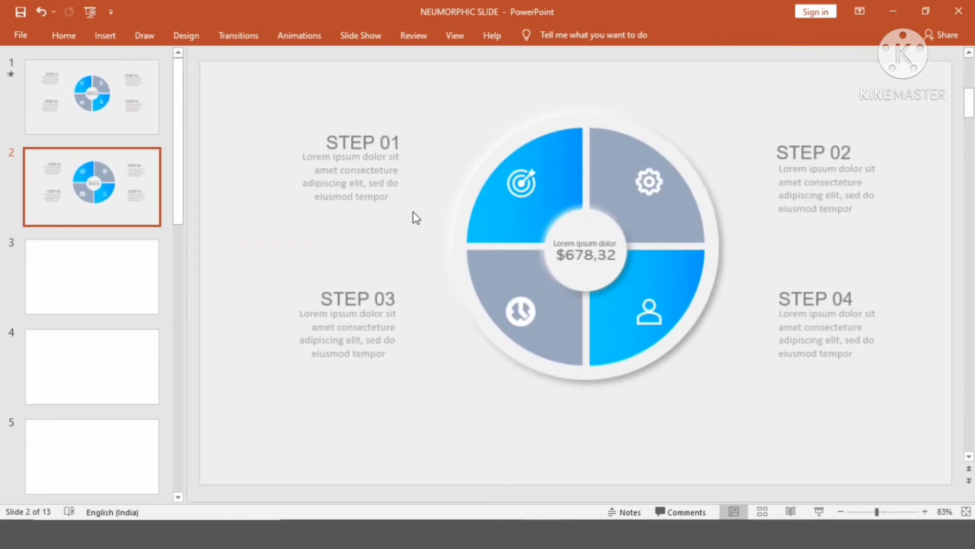
With the Animation Pane showing, give the whole disc group an entrance animation starting With Previous
left_click(302, 37)
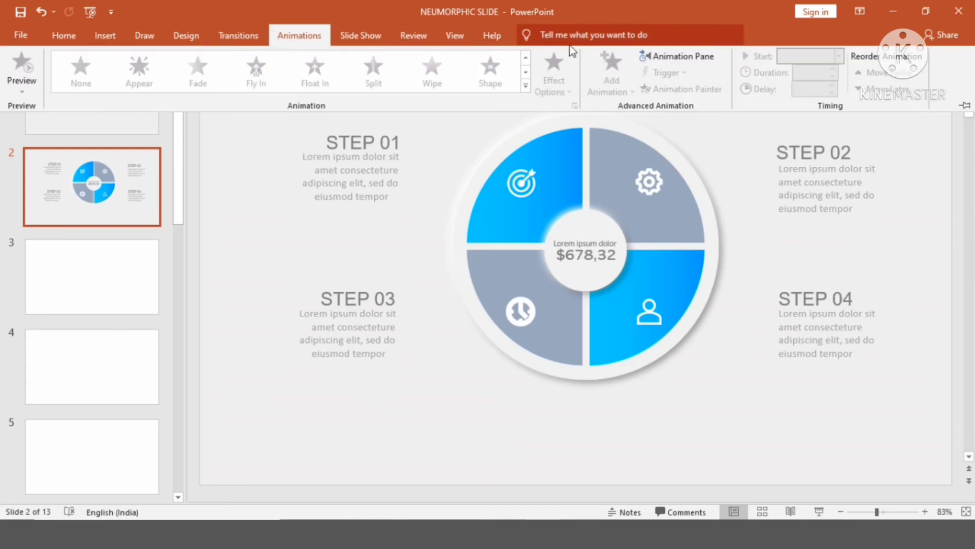
left_click(657, 56)
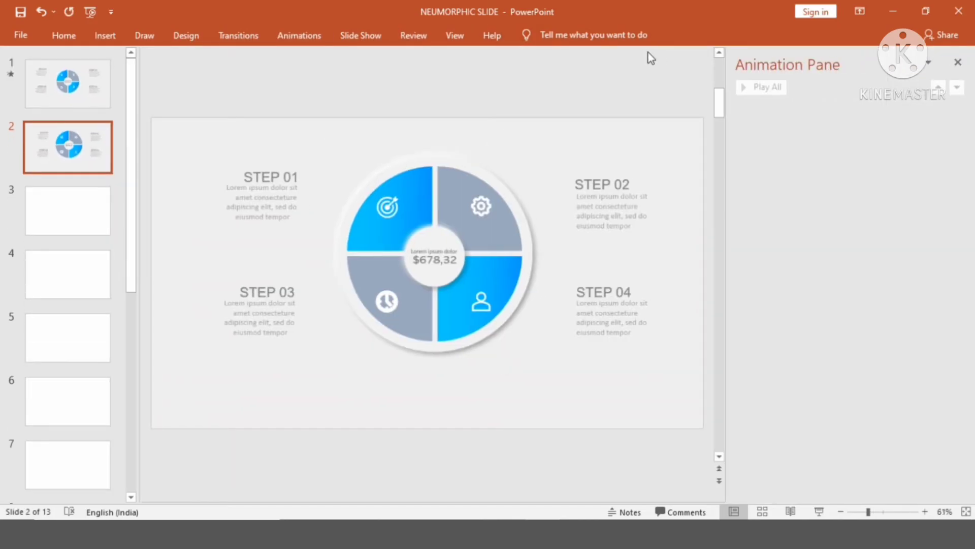
left_click(475, 180)
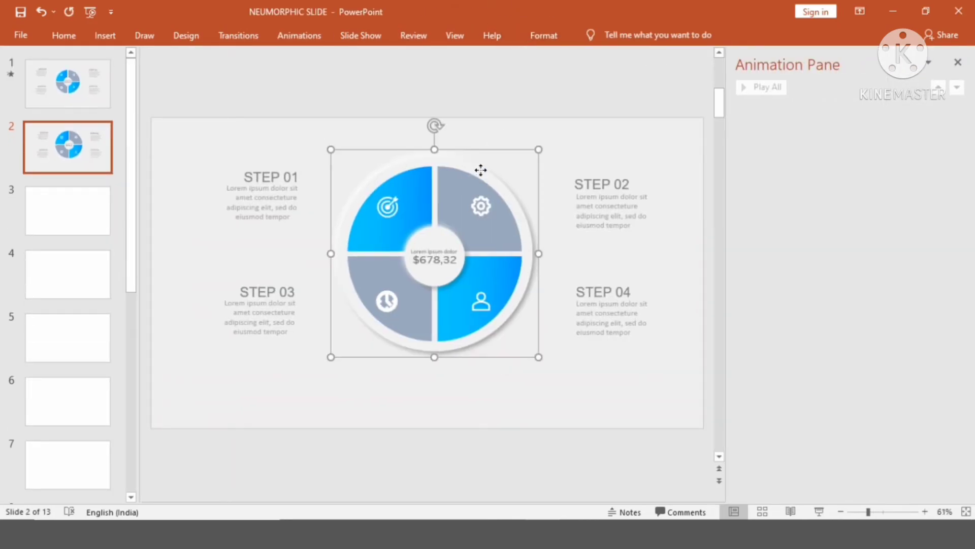
left_click(328, 36)
left_click(137, 71)
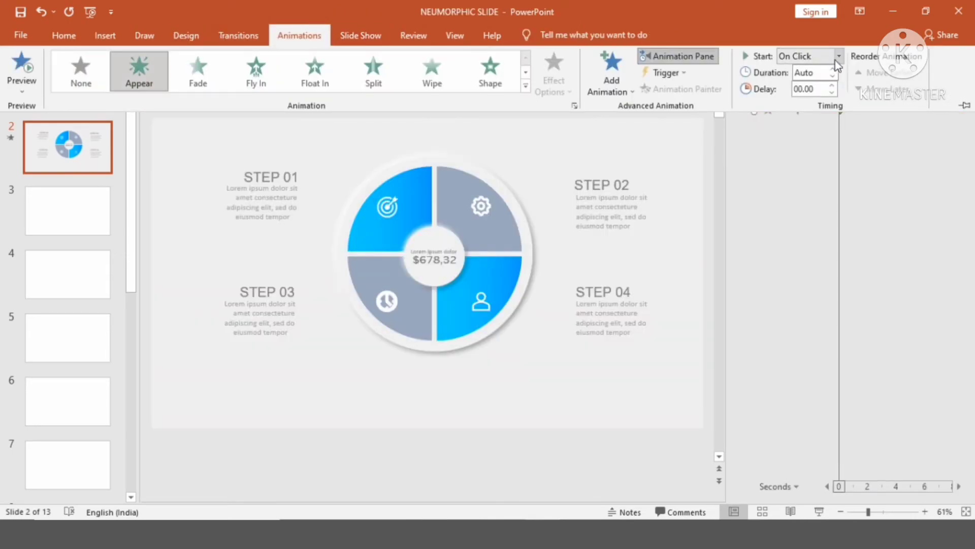
left_click(839, 56)
left_click(822, 87)
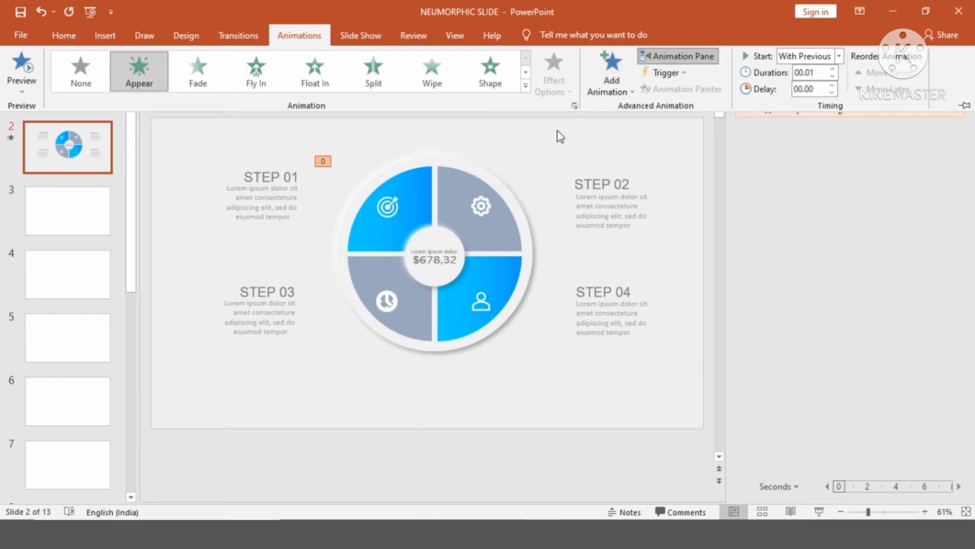
Give the four quadrants and the centre object a Shape entrance animation, starting After Previous
left_click(417, 186)
left_click(452, 201, "shift")
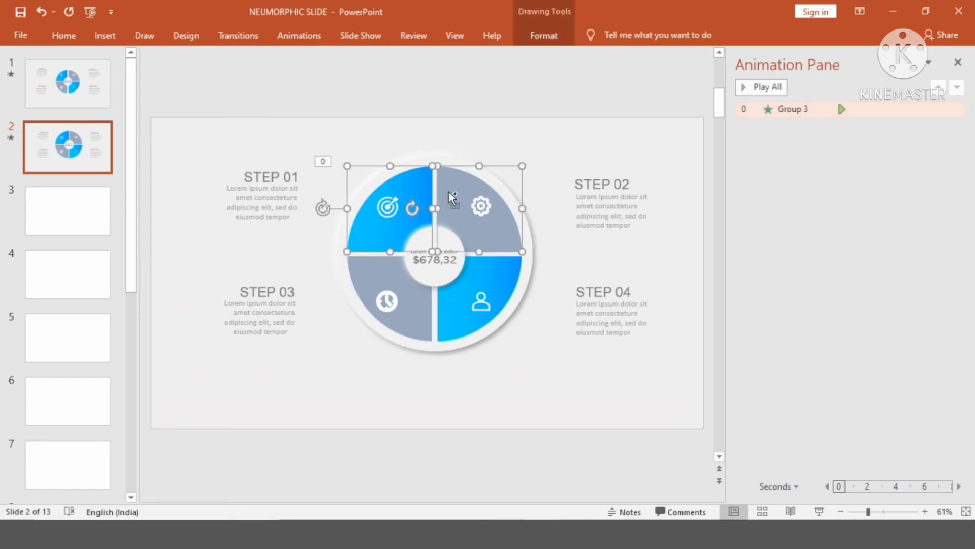
left_click(470, 279, "shift")
left_click(386, 275, "shift")
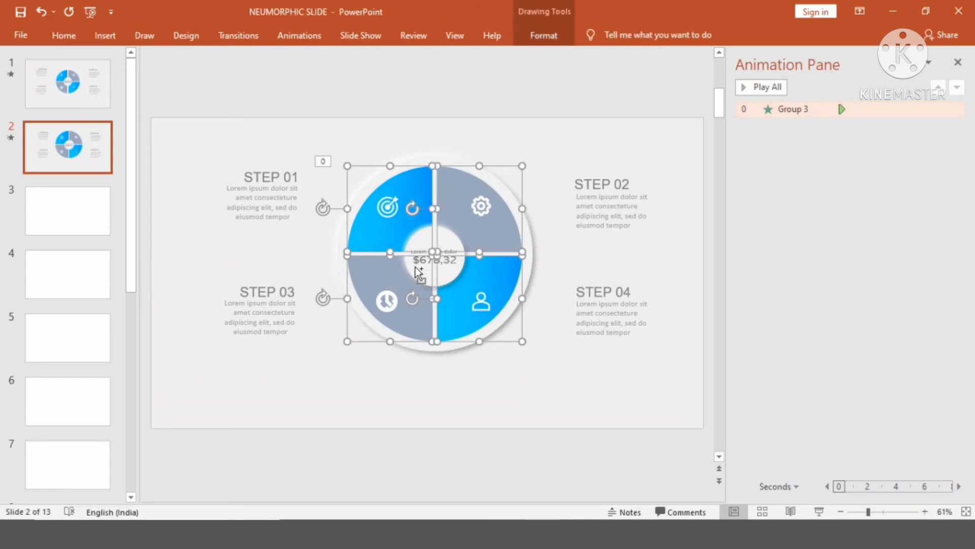
left_click(419, 272, "shift")
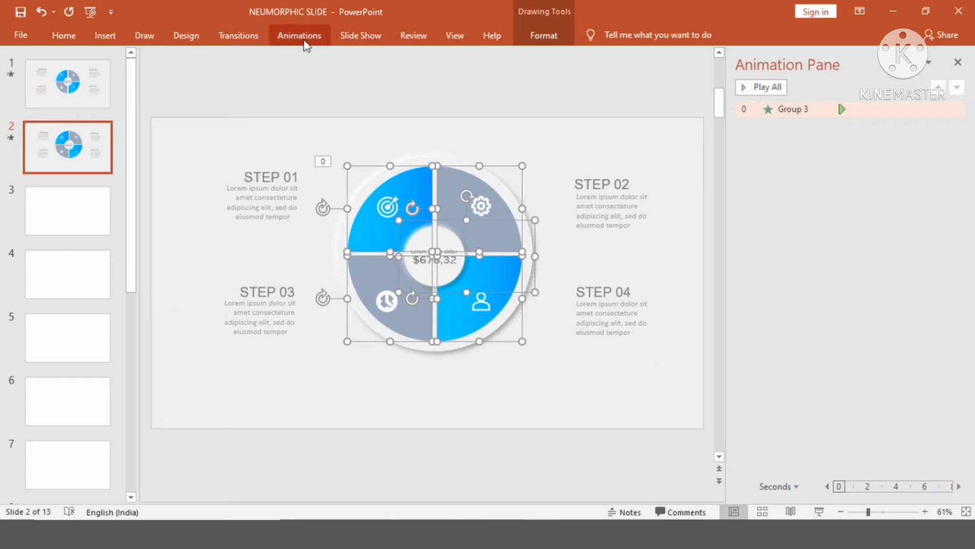
left_click(305, 42)
left_click(490, 73)
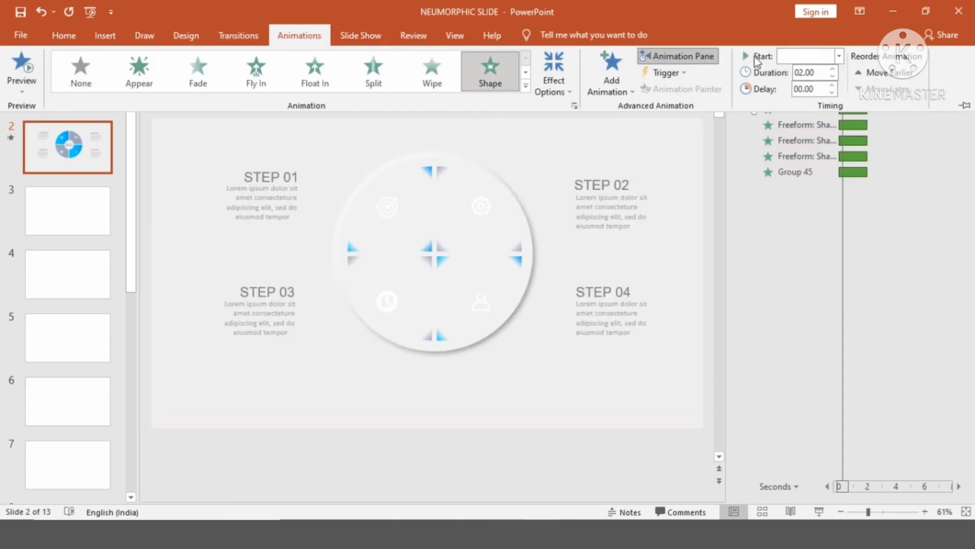
left_click(839, 56)
left_click(811, 83)
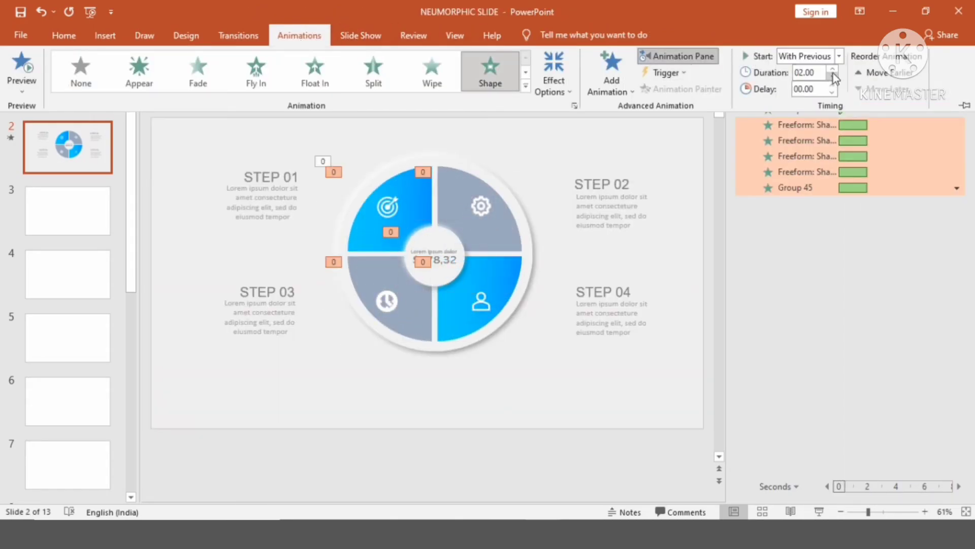
left_click(839, 56)
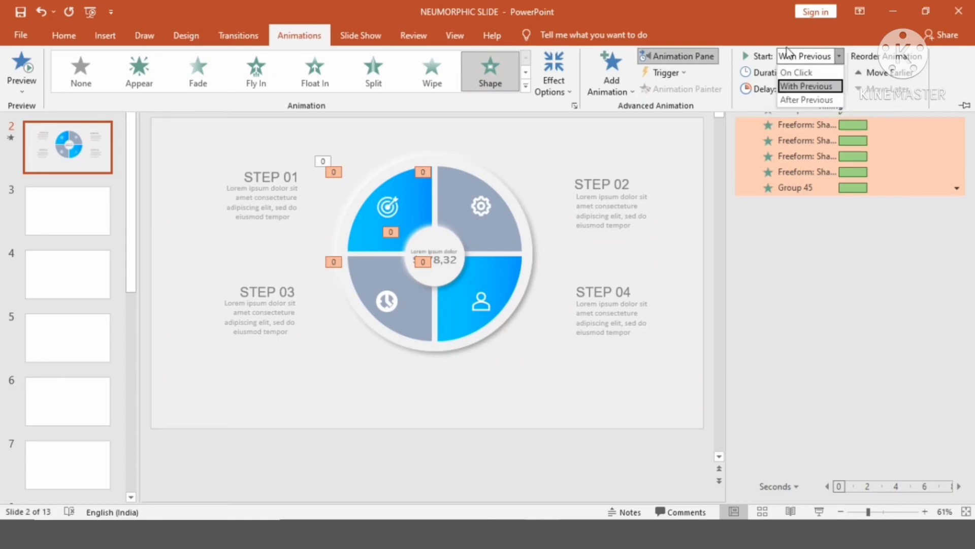
left_click(788, 98)
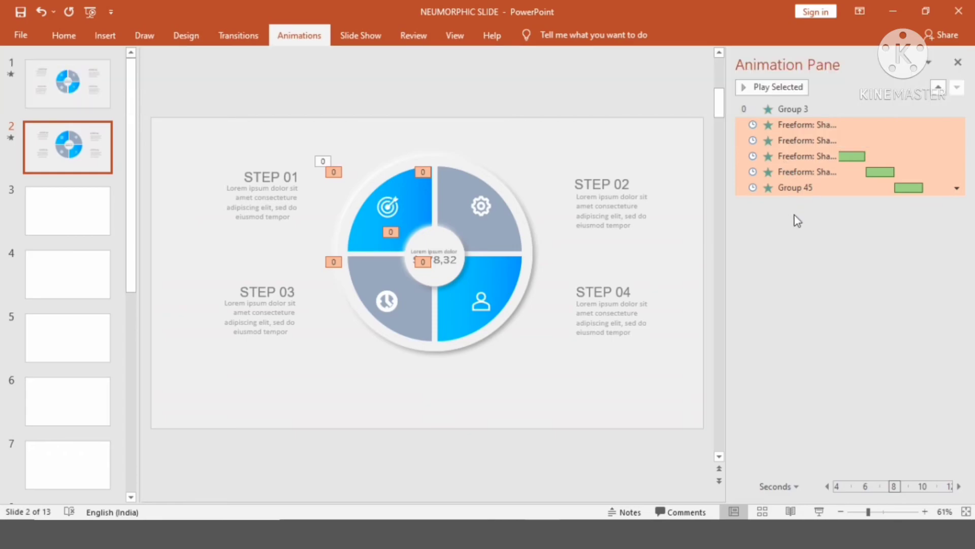
left_click(791, 216)
Set the Group 45 and quadrant Freeform animations to With Previous, then preview with Play All
left_click(786, 188)
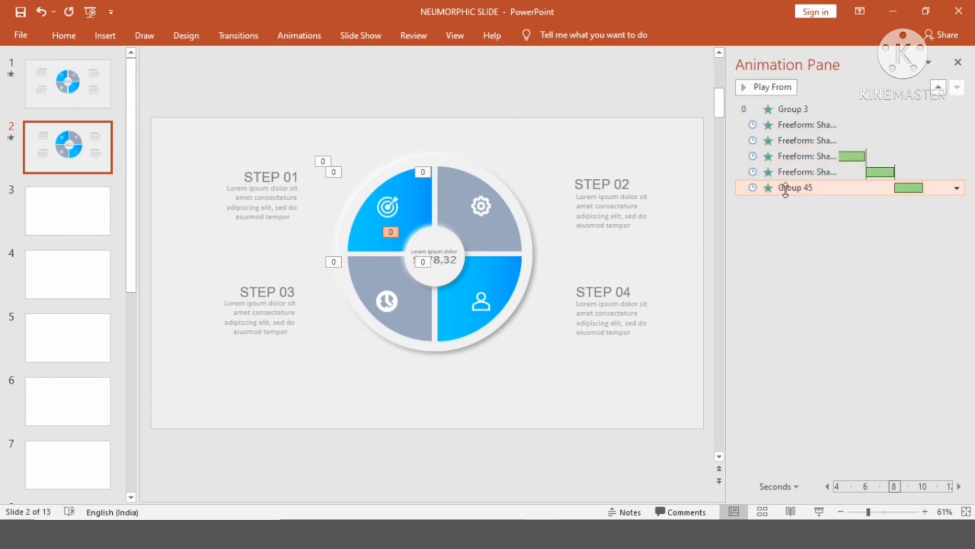
left_click(785, 171, "shift")
left_click(785, 156, "shift")
left_click(785, 141, "shift")
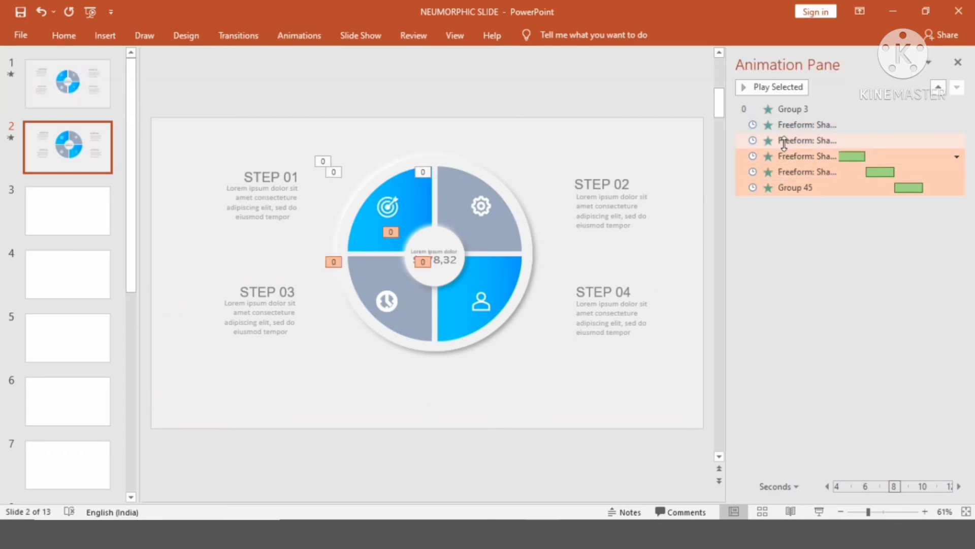
left_click(307, 34)
left_click(837, 56)
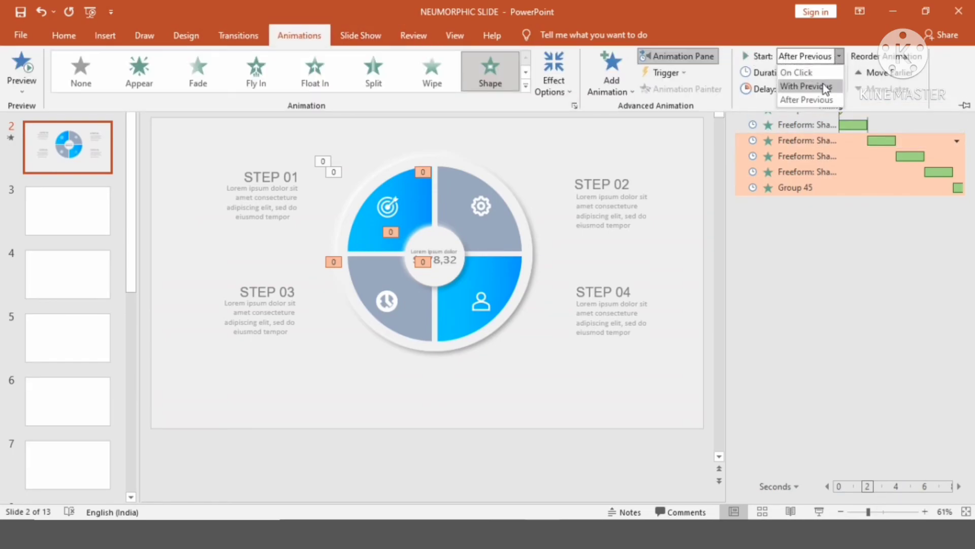
left_click(806, 86)
key("ctrl+F1")
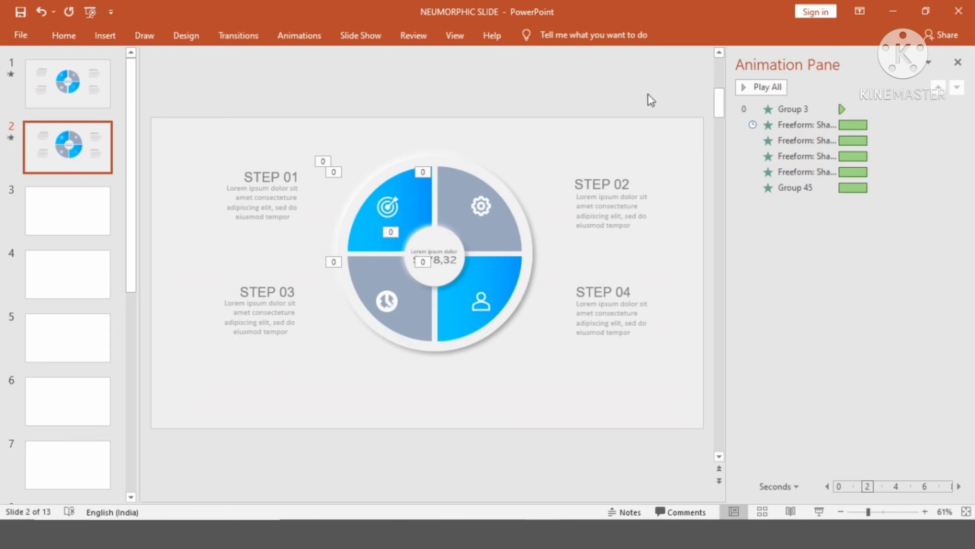
left_click(741, 90)
Give the target icon, gear icon, STEP 01 and STEP 02 texts Float Down, After Previous, 1.25 s
left_click(394, 208)
left_click(297, 187, "shift")
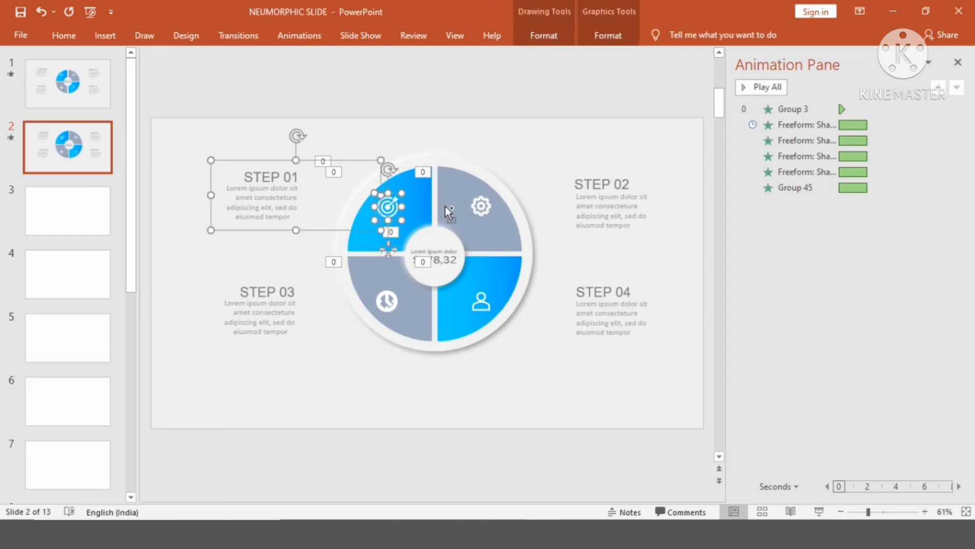
left_click(489, 208, "shift")
left_click(587, 199, "shift")
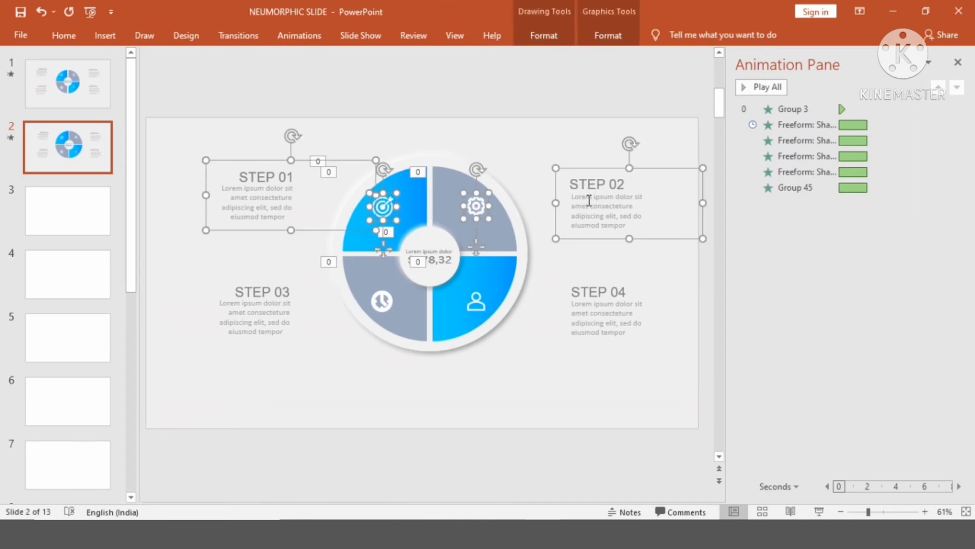
left_click(291, 41)
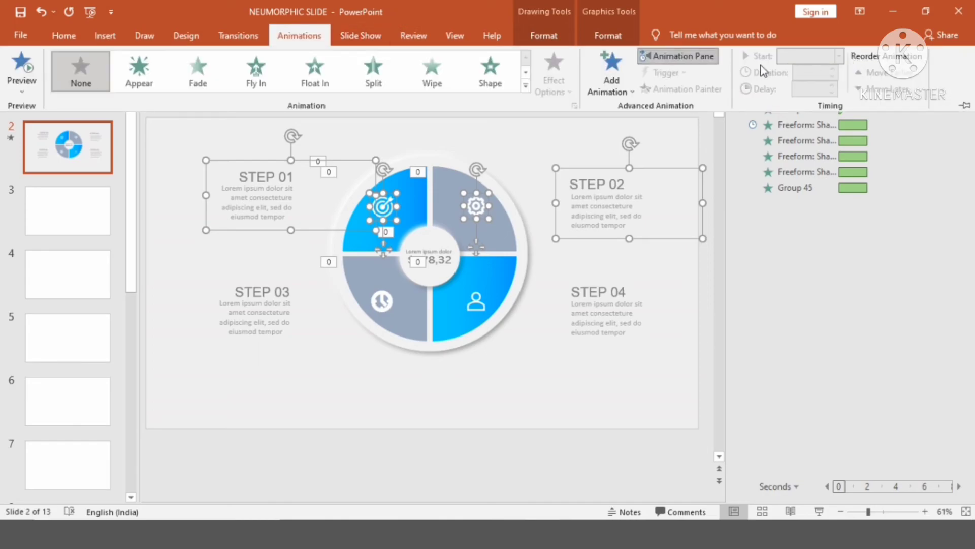
left_click(312, 78)
left_click(555, 81)
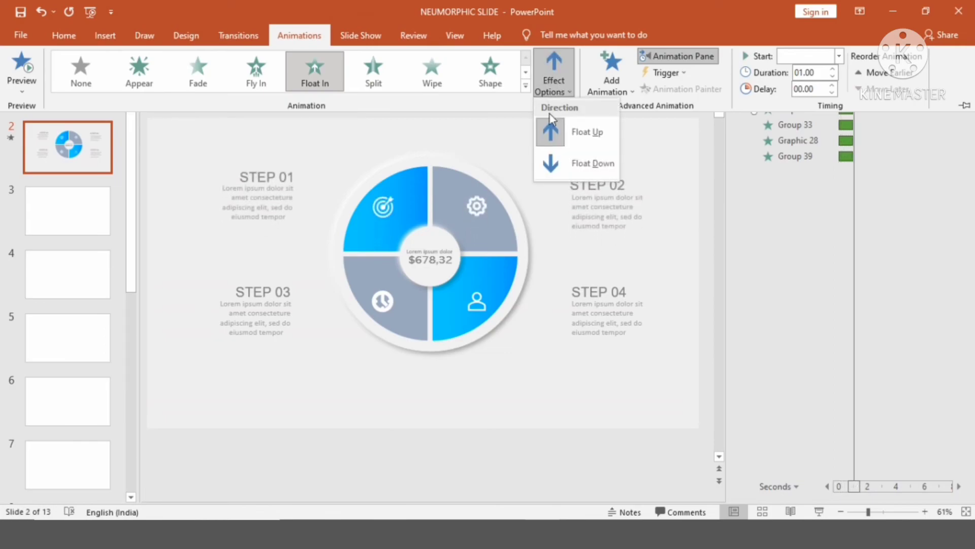
left_click(585, 163)
left_click(839, 56)
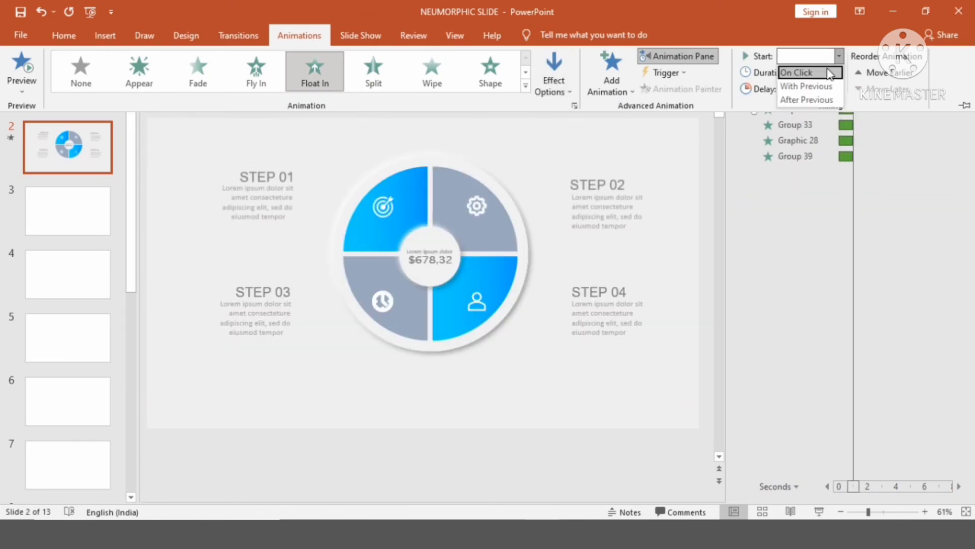
left_click(815, 100)
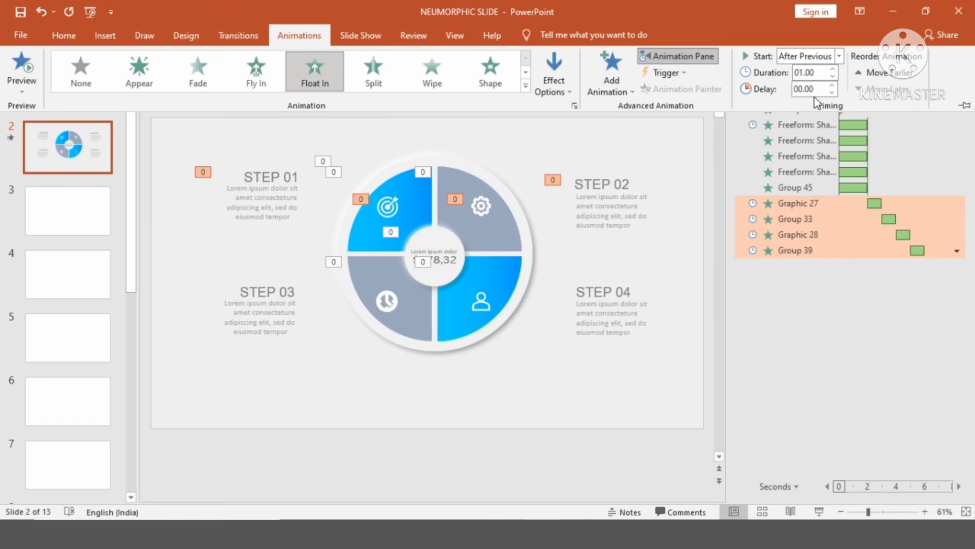
left_click(833, 70)
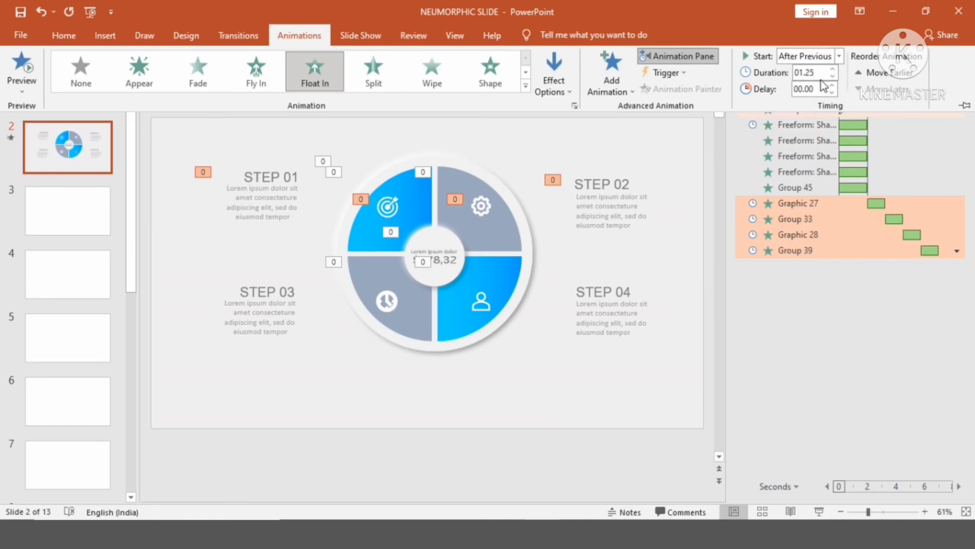
key("ctrl+F1")
Set the Group 39, Graphic 28 and Group 33 animations to start With Previous
left_click(795, 278)
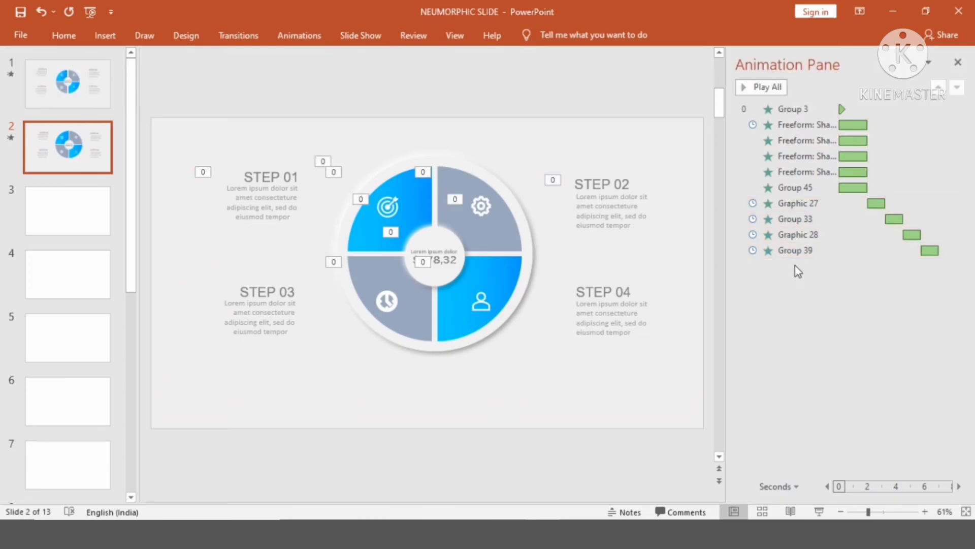
left_click(788, 252)
left_click(786, 235, "ctrl")
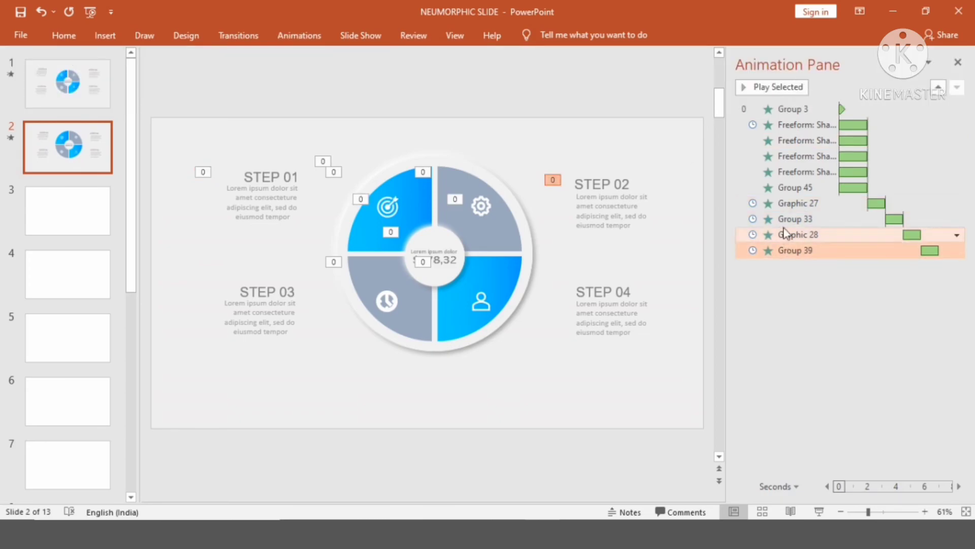
left_click(784, 220, "ctrl")
left_click(300, 35)
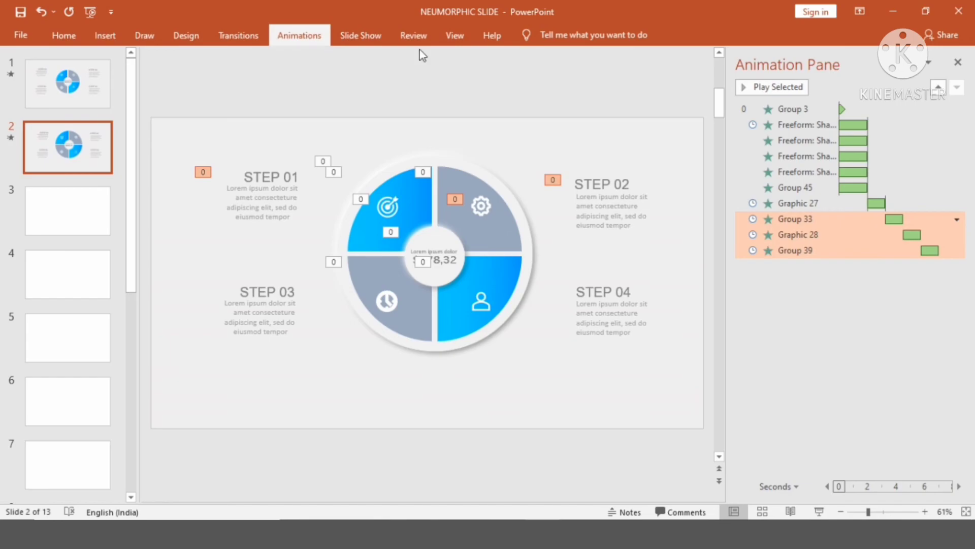
left_click(841, 56)
left_click(808, 85)
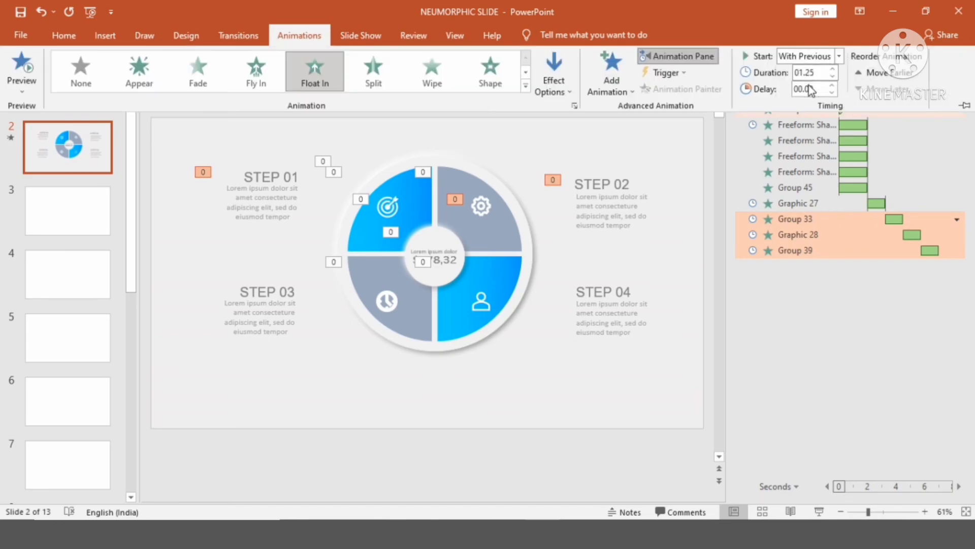
left_click(811, 309)
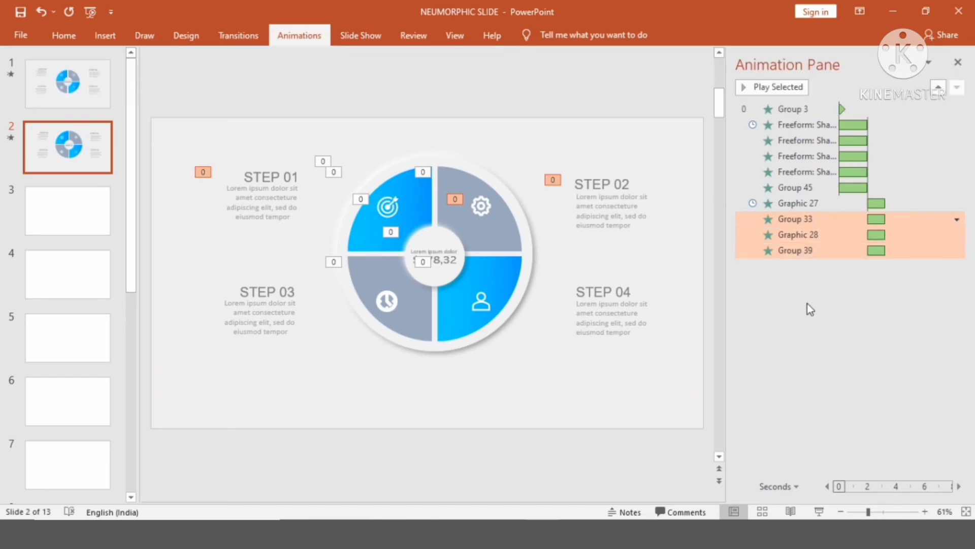
Give the lower-left icon, person icon, STEP 03 and STEP 04 texts Float Down, After Previous, 1.25 s
left_click(389, 307)
left_click(282, 302, "shift")
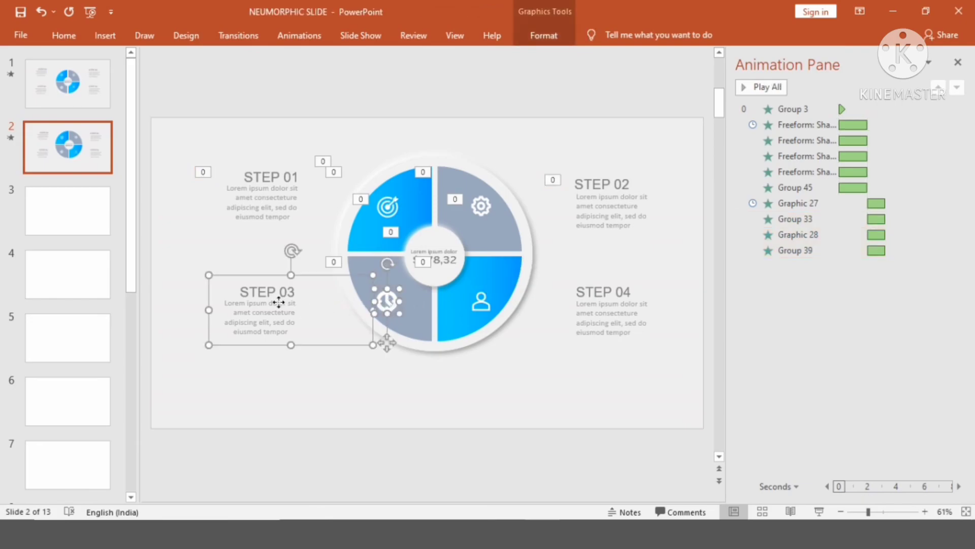
left_click(482, 318, "shift")
left_click(580, 316, "shift")
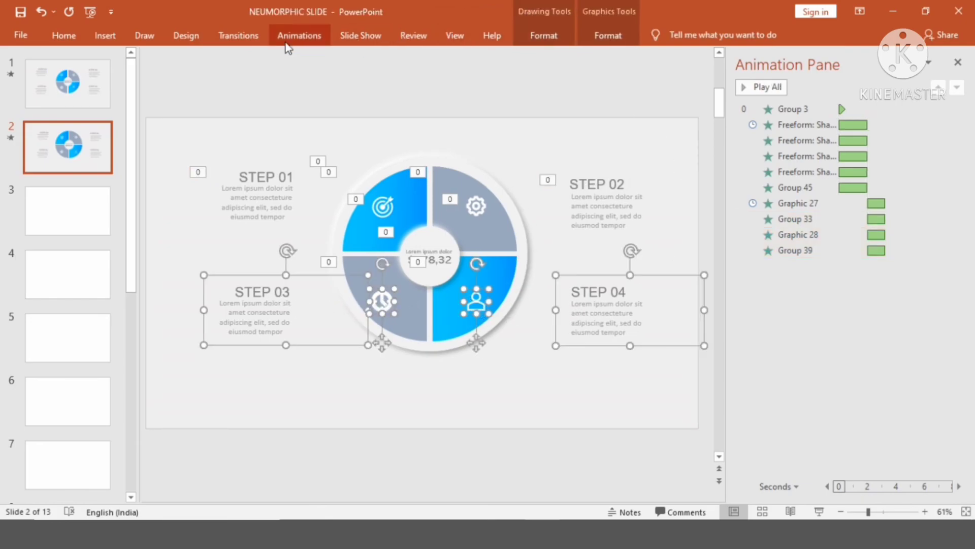
left_click(298, 35)
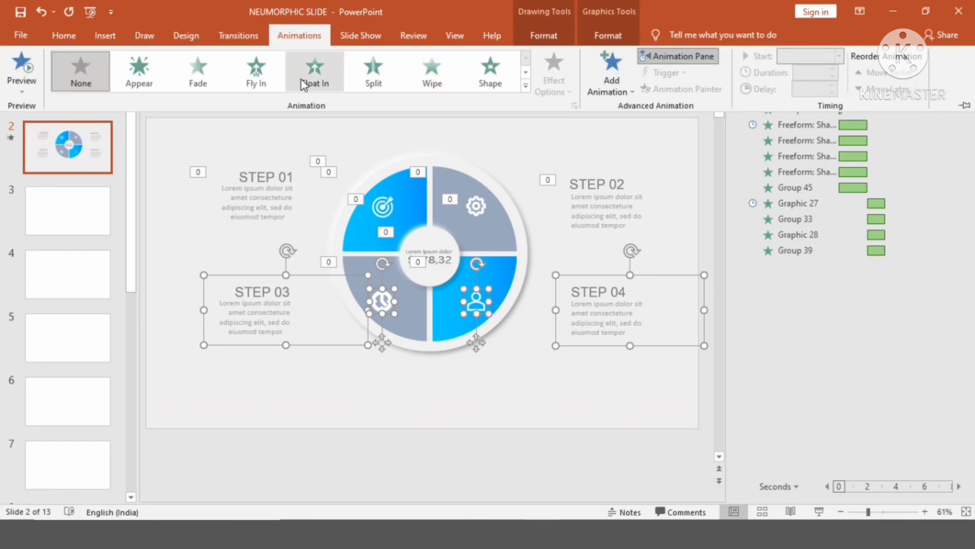
left_click(324, 86)
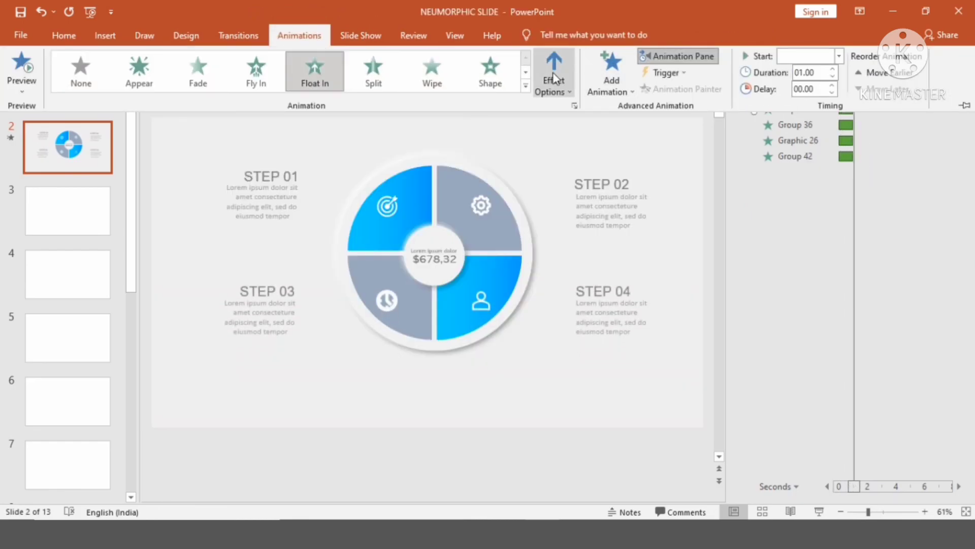
left_click(554, 84)
left_click(580, 161)
left_click(839, 55)
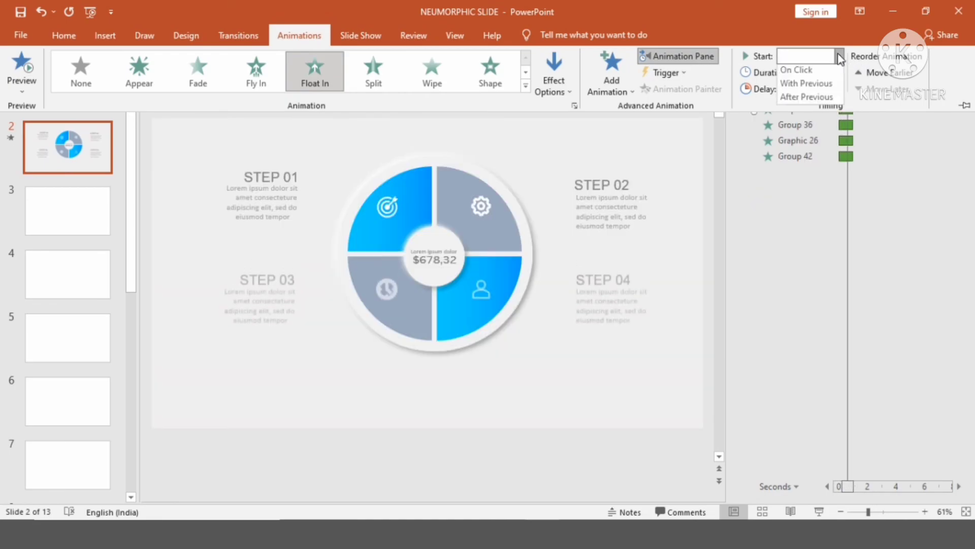
left_click(806, 104)
left_click(833, 69)
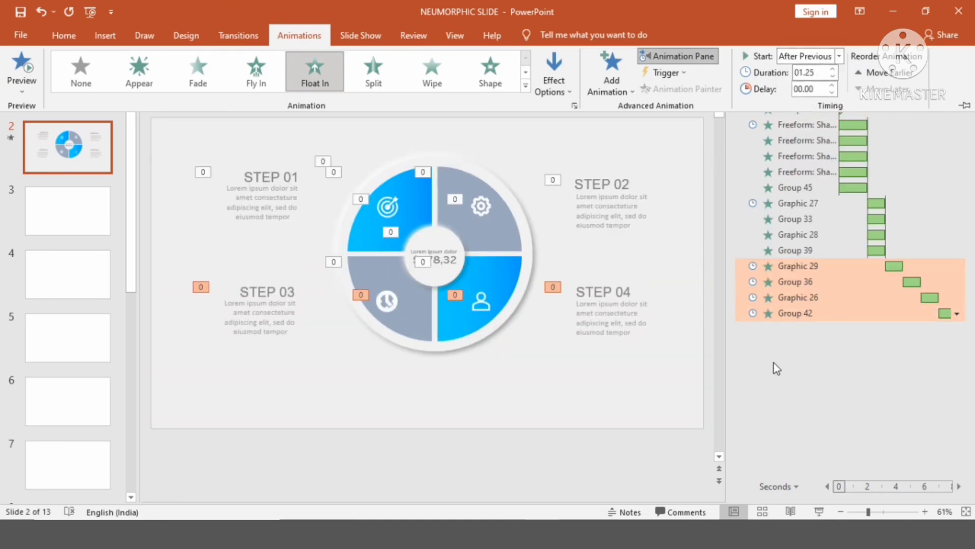
key("ctrl+F1")
Set Group 42, Graphic 26 and Group 36 to start With Previous, then Play All animations
left_click(802, 315)
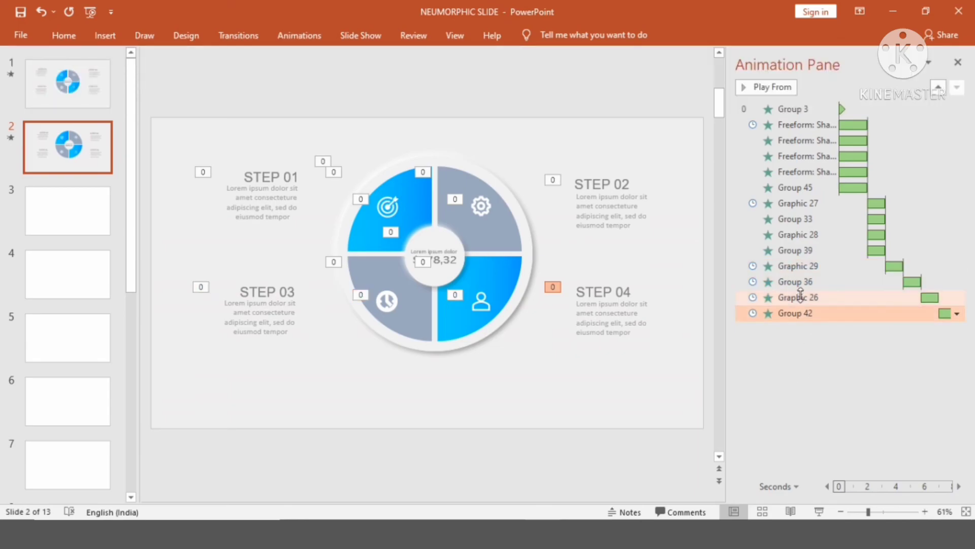
left_click(801, 298, "ctrl")
left_click(799, 282, "ctrl")
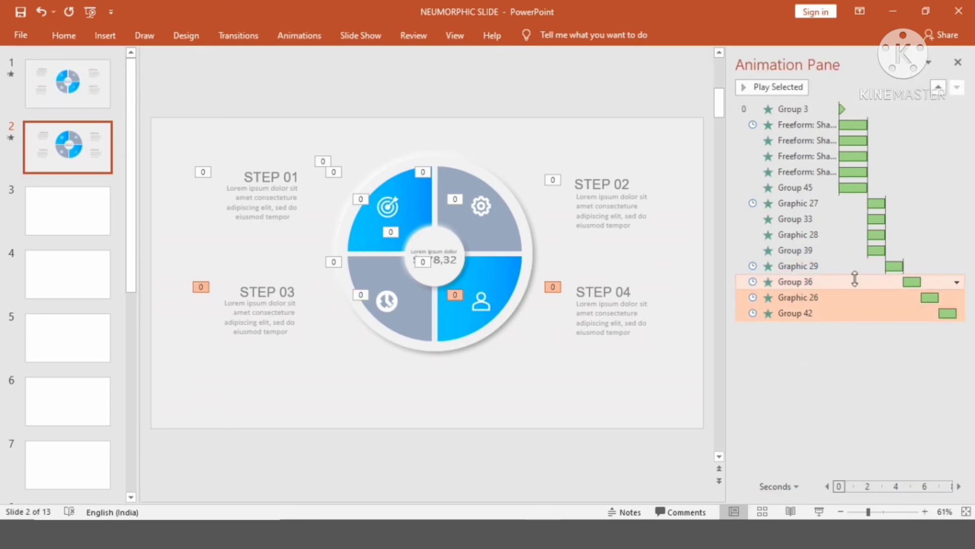
left_click(301, 32)
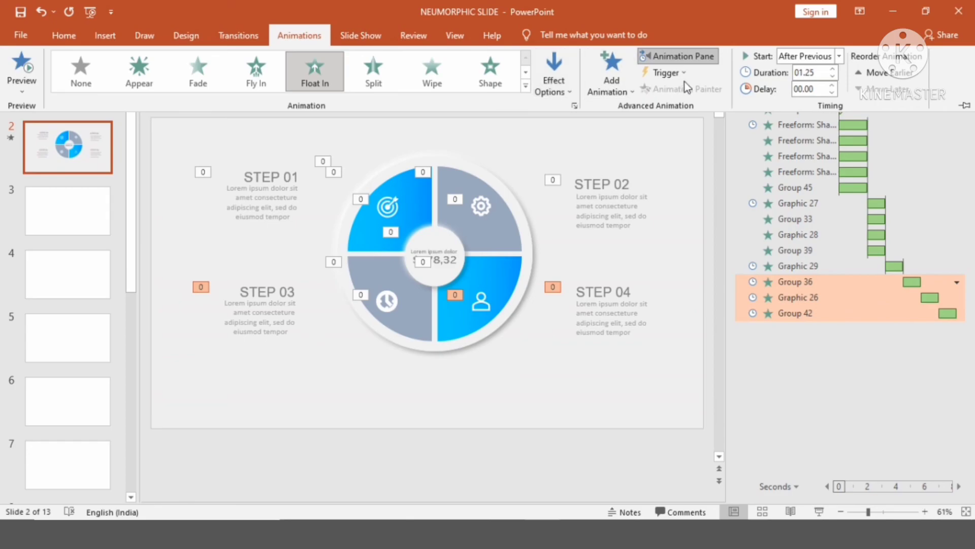
left_click(837, 56)
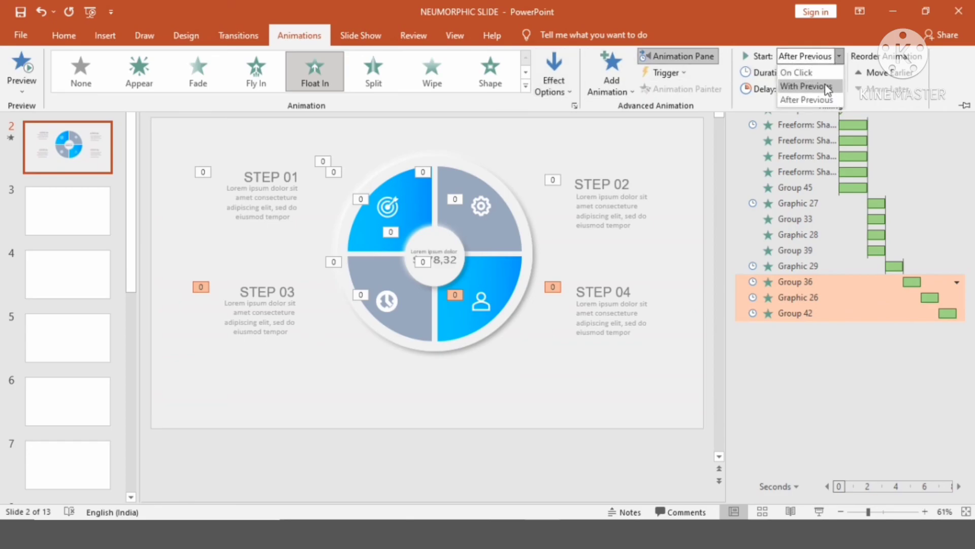
left_click(808, 85)
left_click(798, 375)
left_click(798, 376)
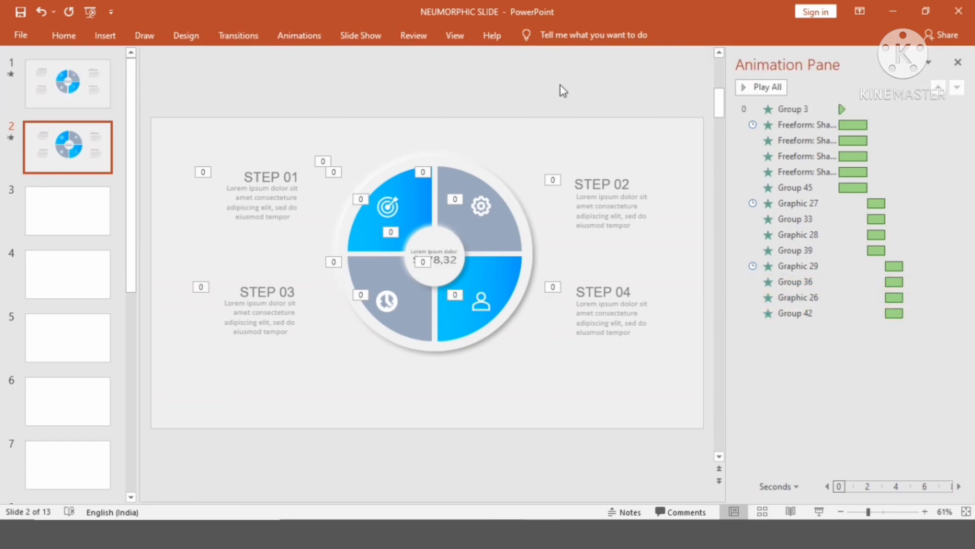
left_click(746, 88)
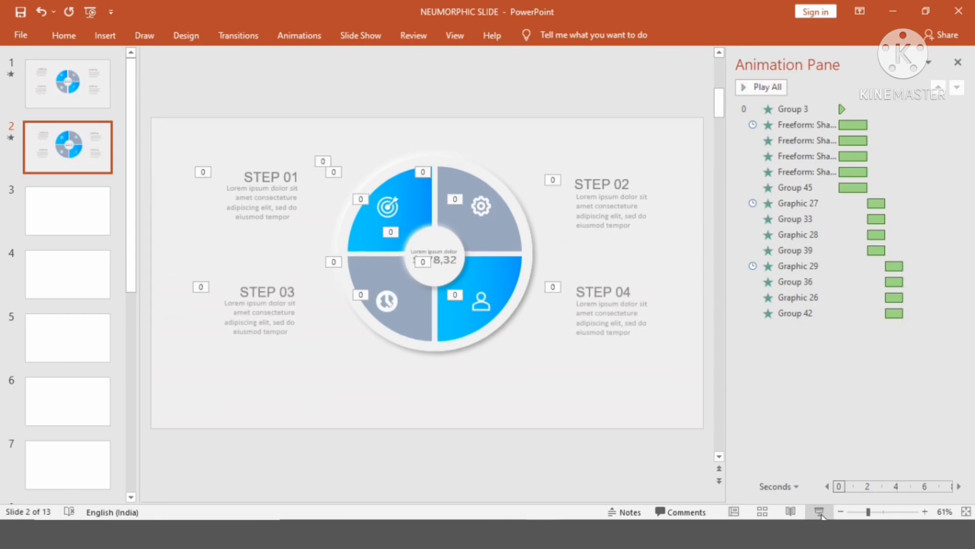
Start the slide show full screen from slide 2 to watch the disc animations
left_click(819, 511)
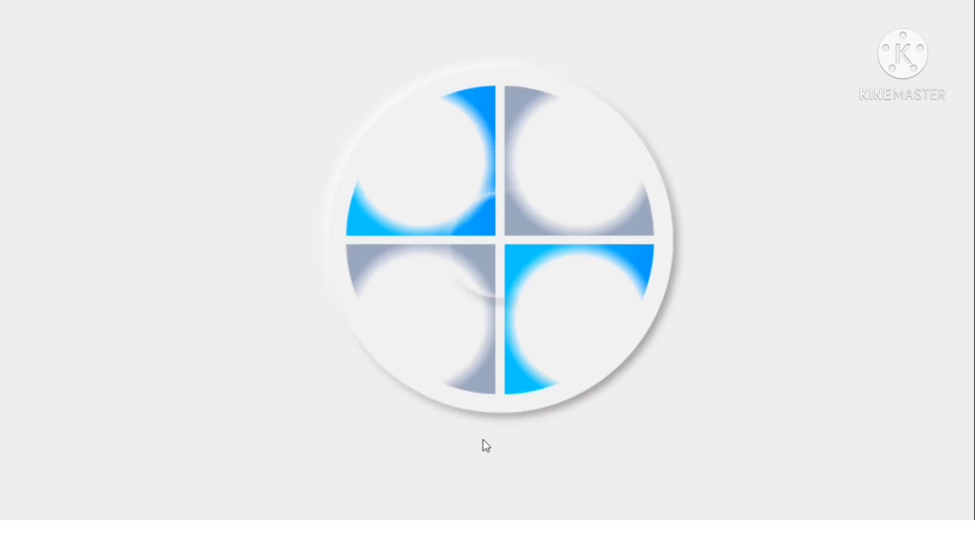